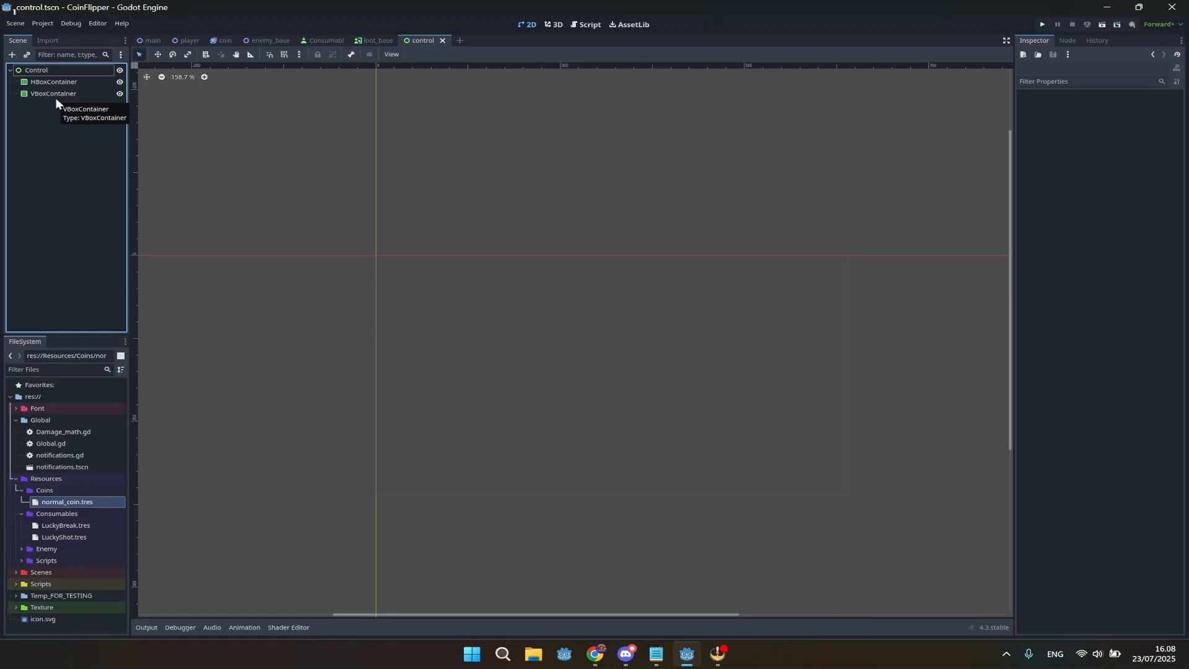
- Collapse the Global and Resources folders in the project file tree
click(16, 421)
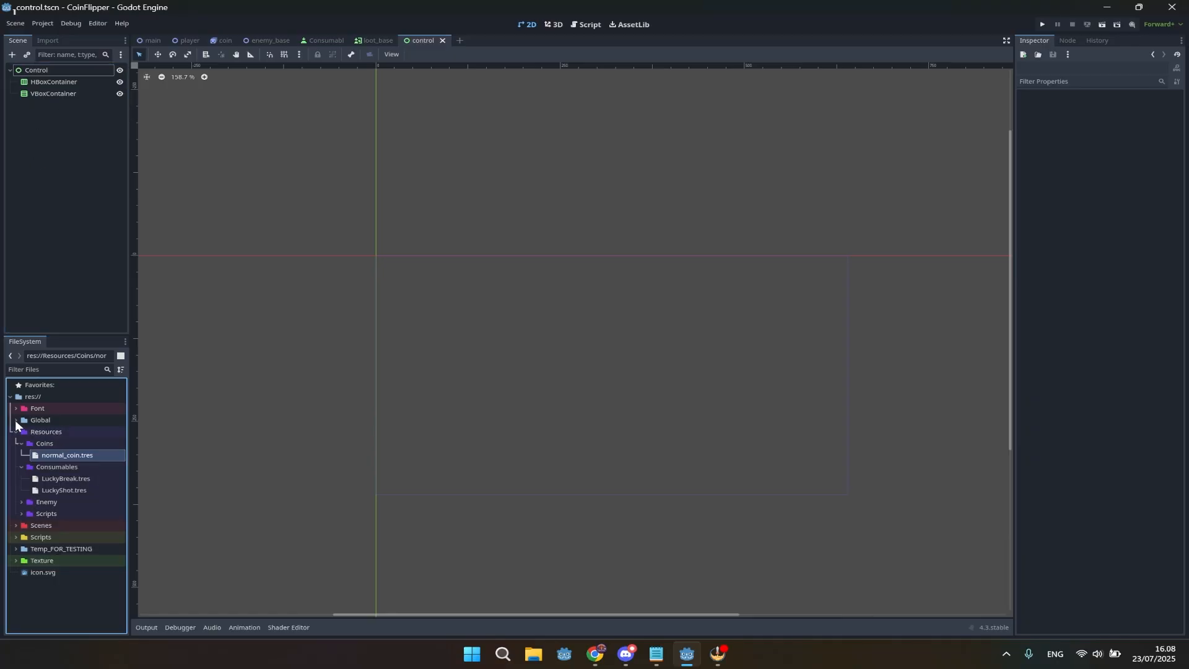
click(16, 433)
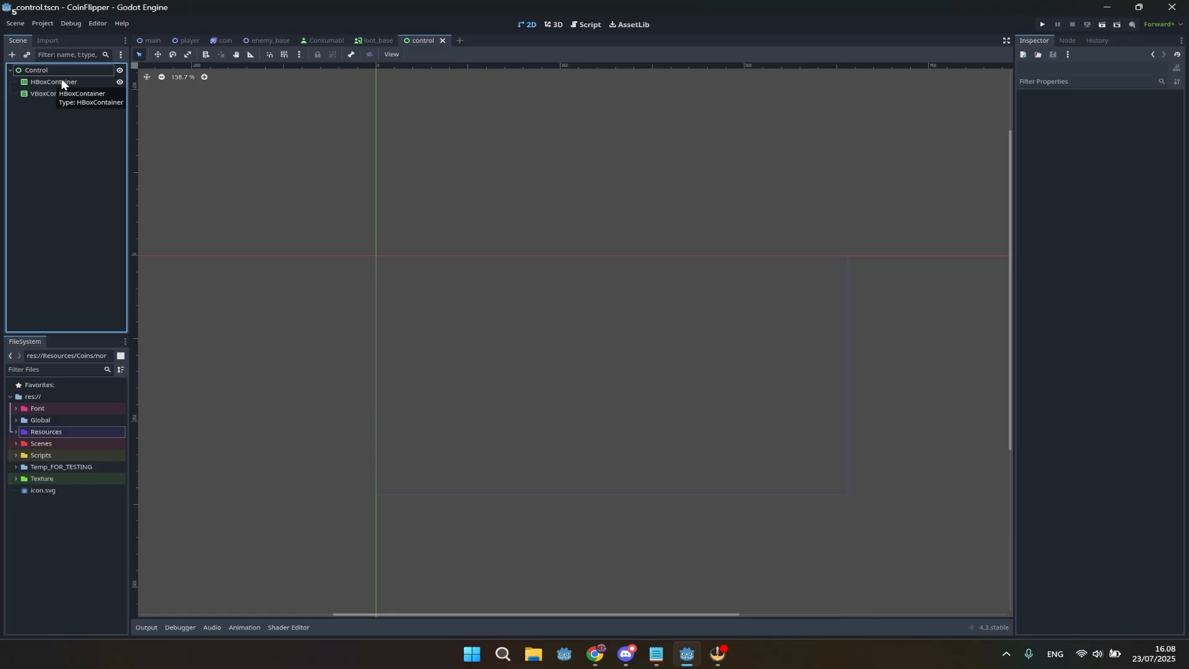
- Apply the Full Rect anchor preset to the root Control node and save the scene
click(59, 72)
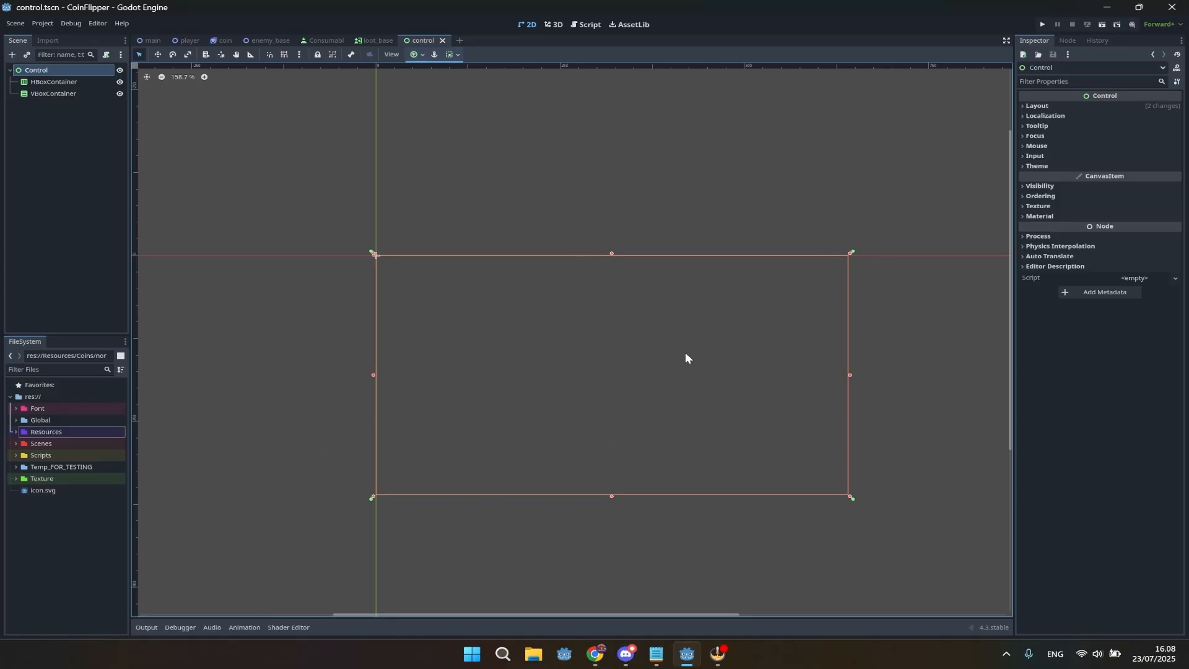
click(415, 55)
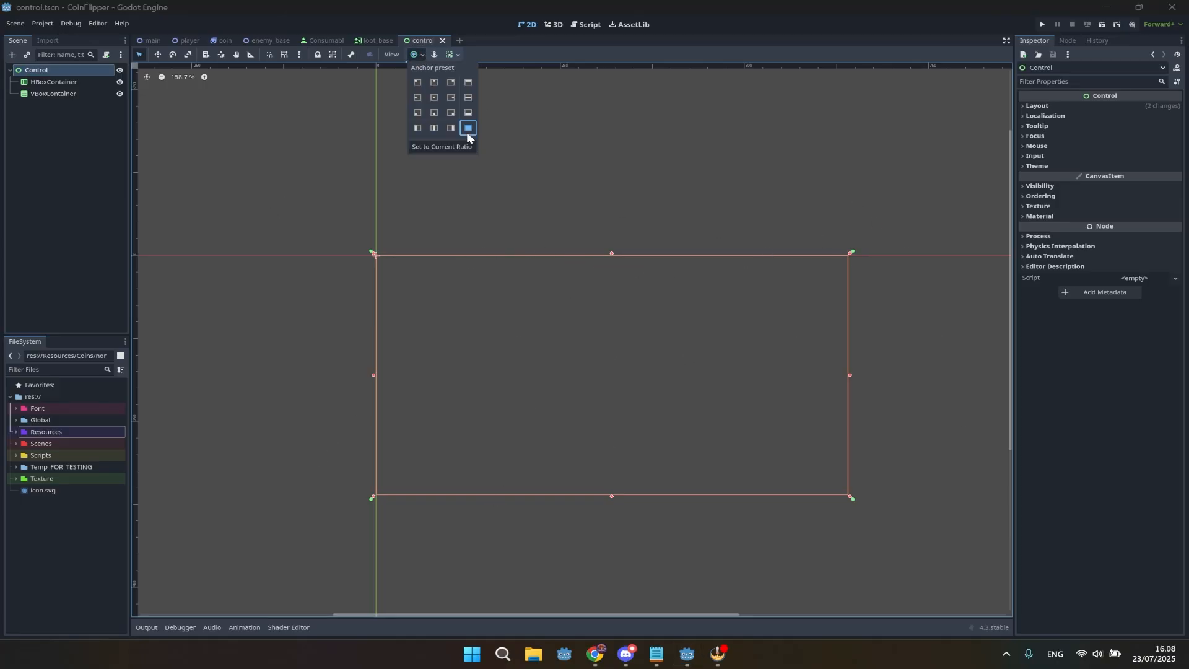
click(467, 129)
click(313, 334)
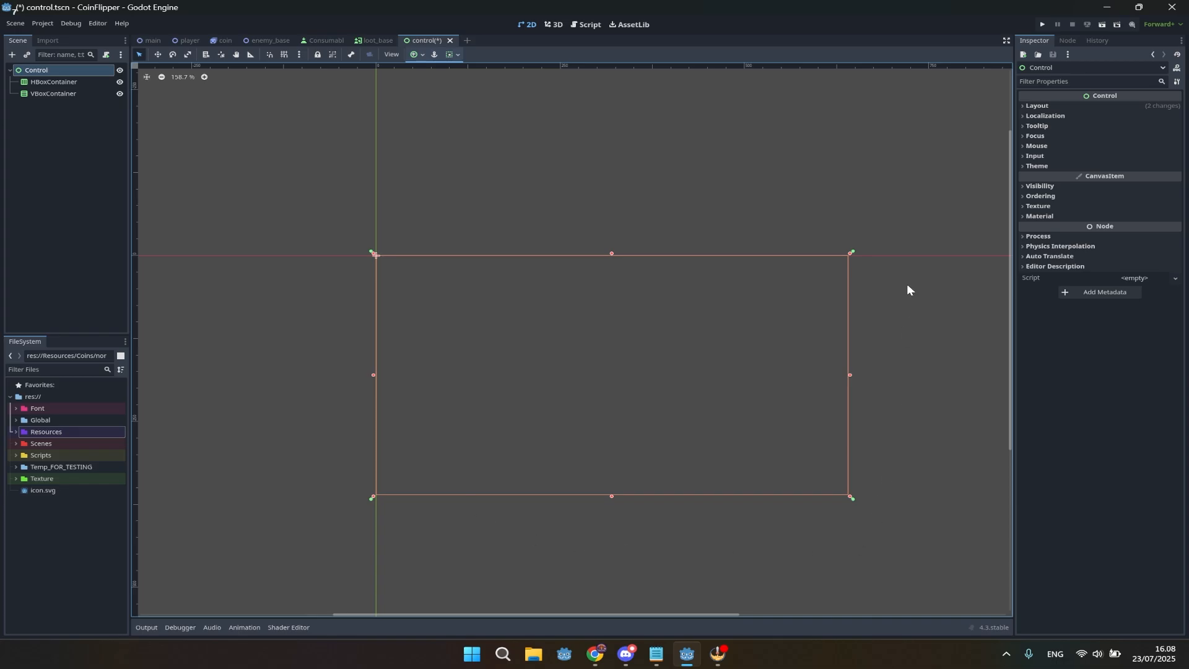
key(ctrl+s)
- Apply the Top Left anchor preset to the HBoxContainer
click(79, 85)
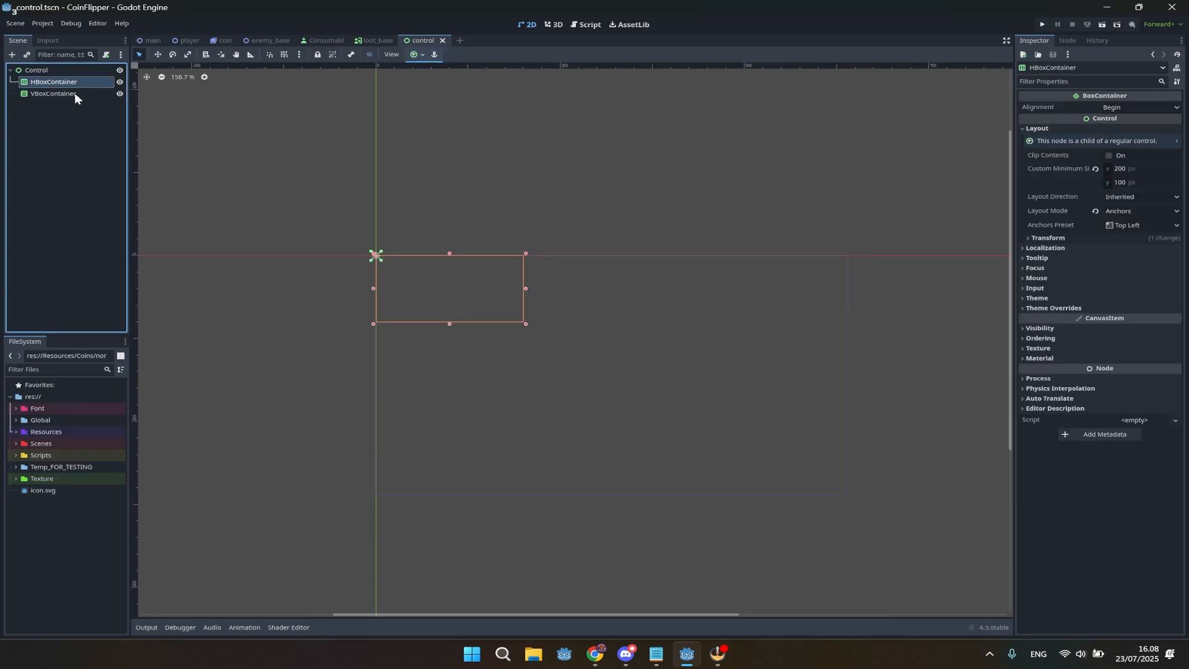
click(75, 93)
click(77, 83)
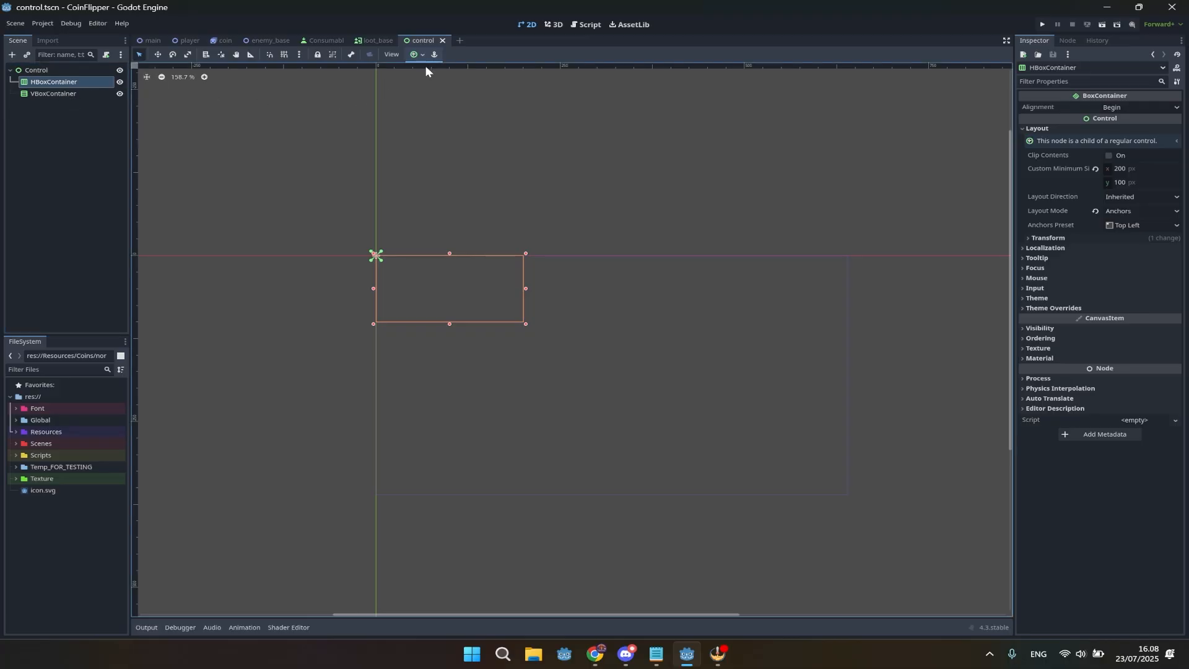
click(415, 54)
click(417, 82)
- Review the anchor presets available for the VBoxContainer and save the scene
click(72, 93)
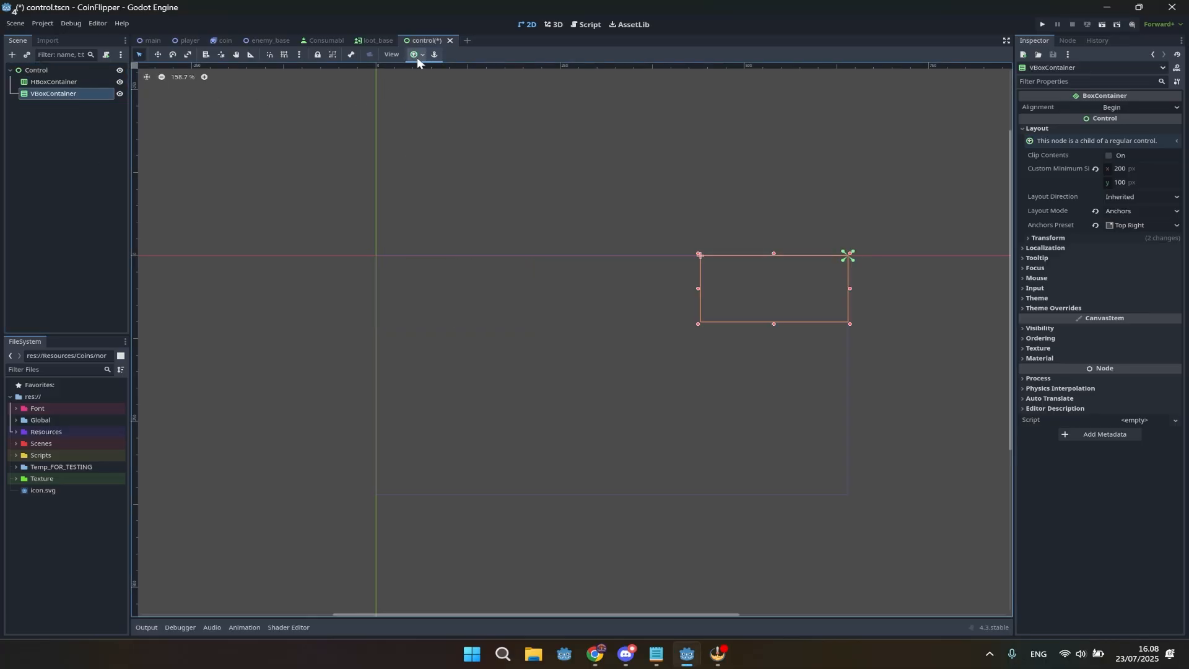
click(418, 56)
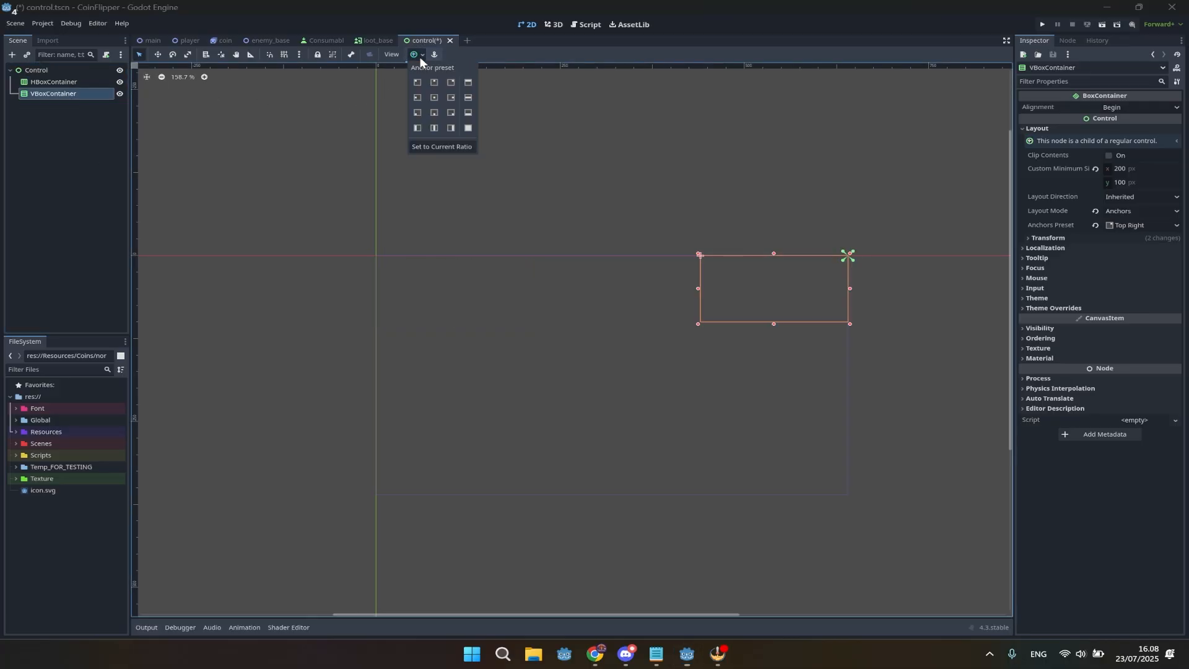
click(116, 186)
key(ctrl+s)
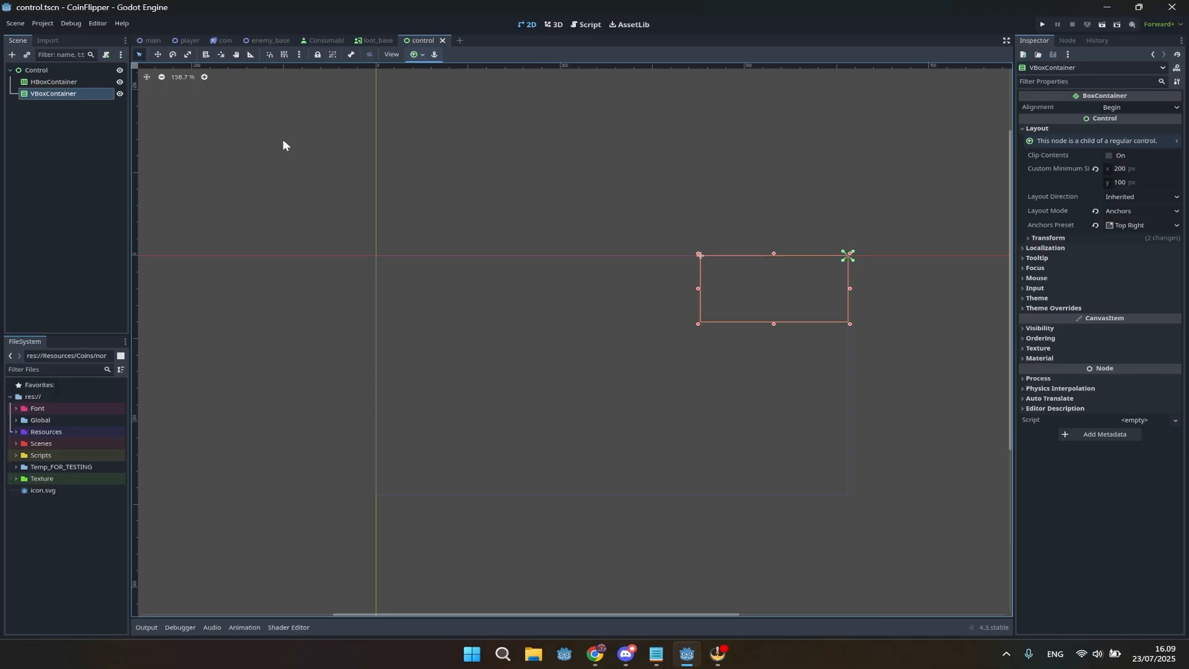
- Compare the placement of the two box containers and inspect the HBoxContainer's custom minimum size
click(68, 82)
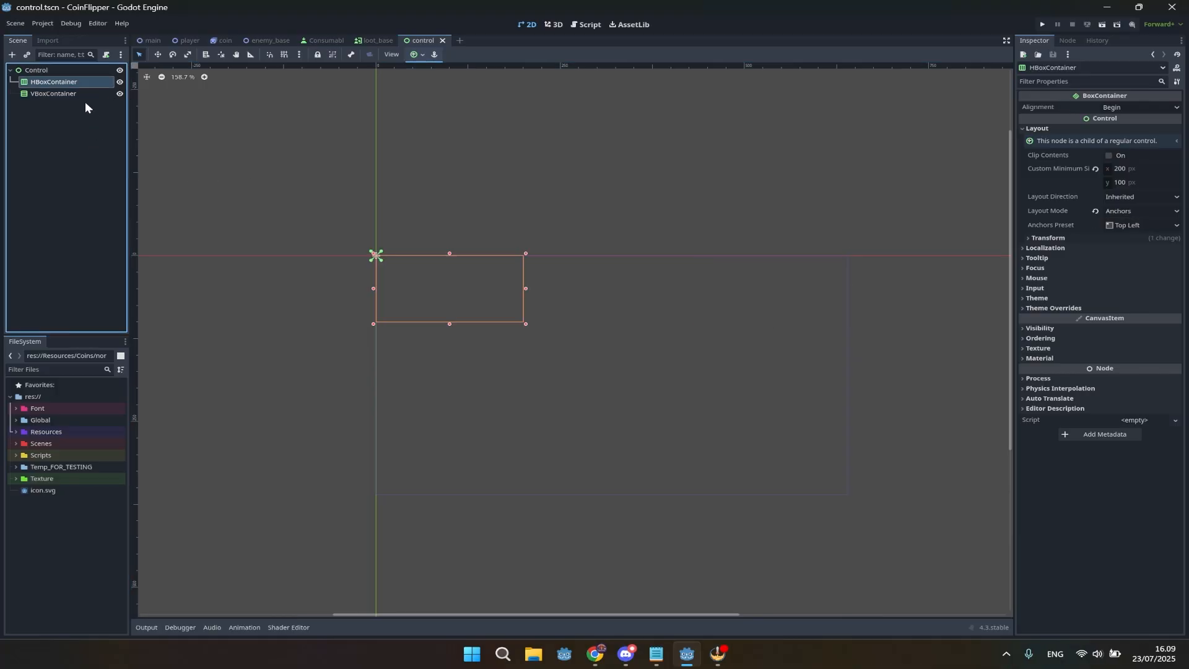
click(79, 97)
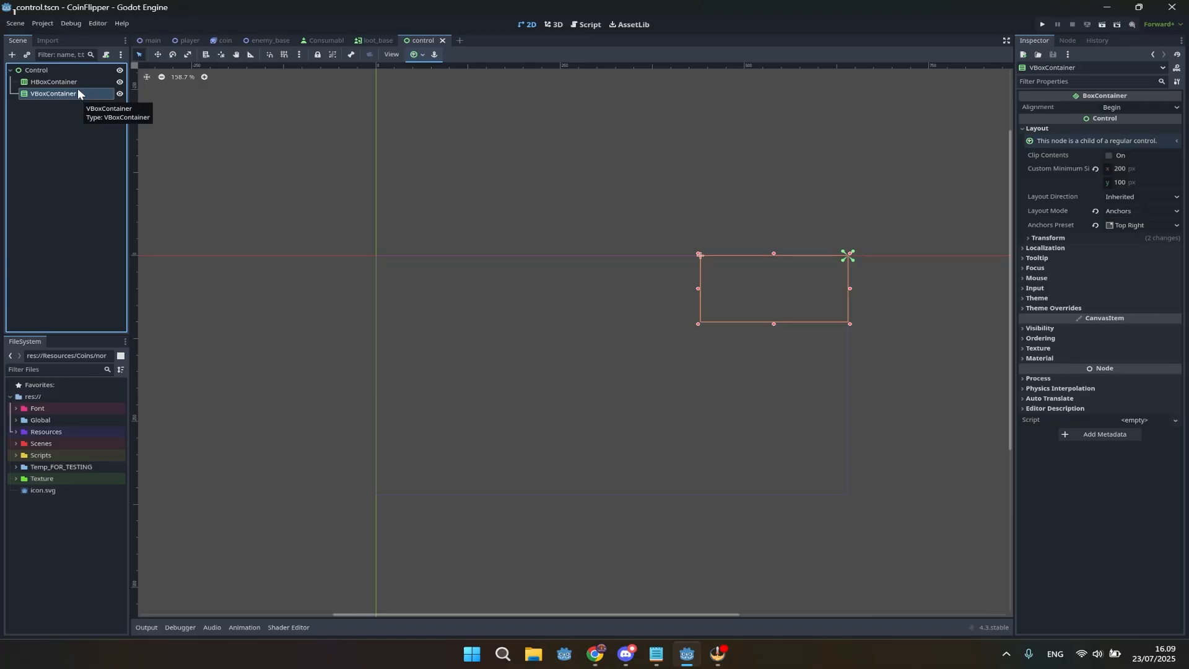
click(73, 82)
scroll(651, 291, up, 2)
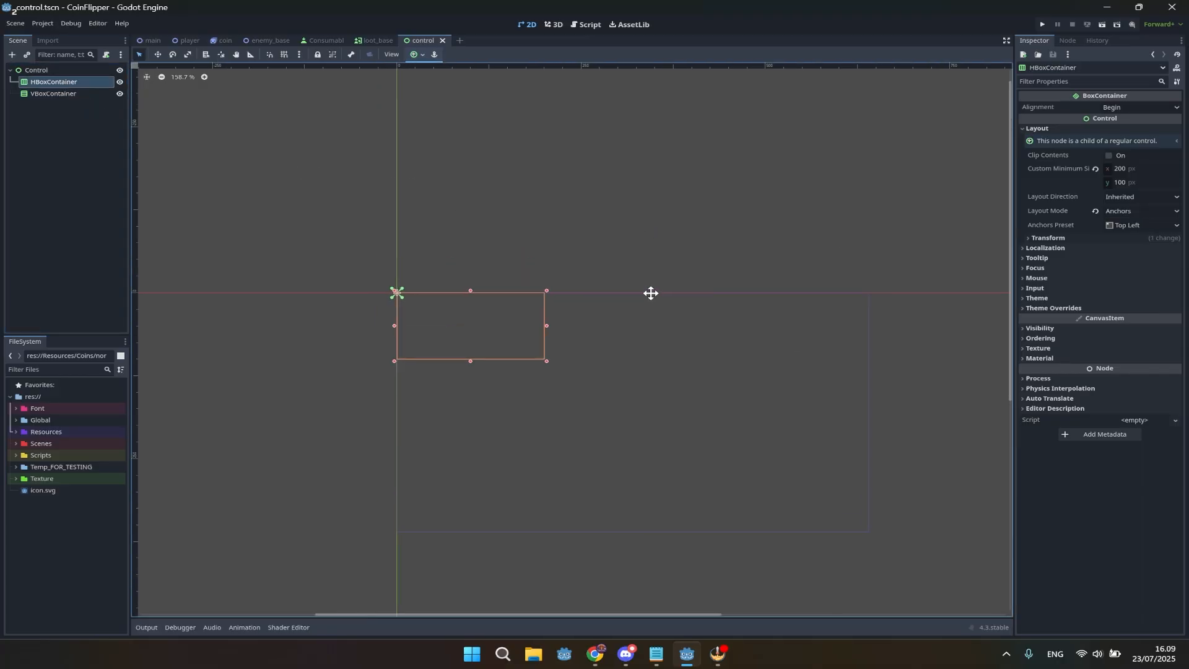
click(1177, 183)
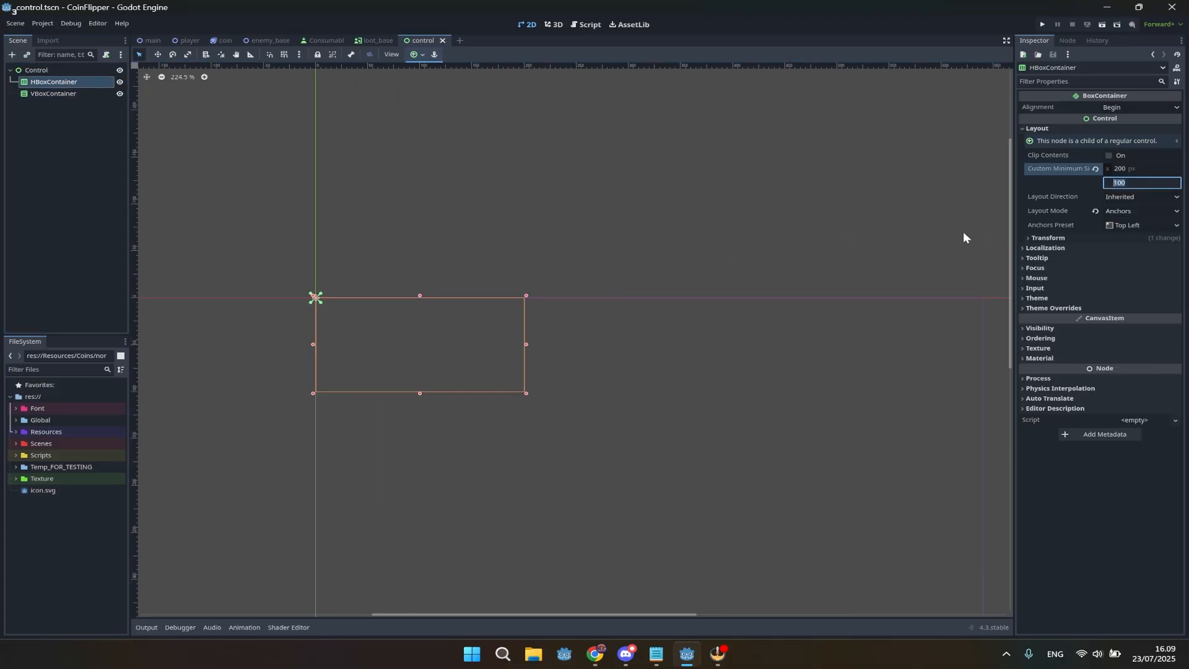
click(1144, 168)
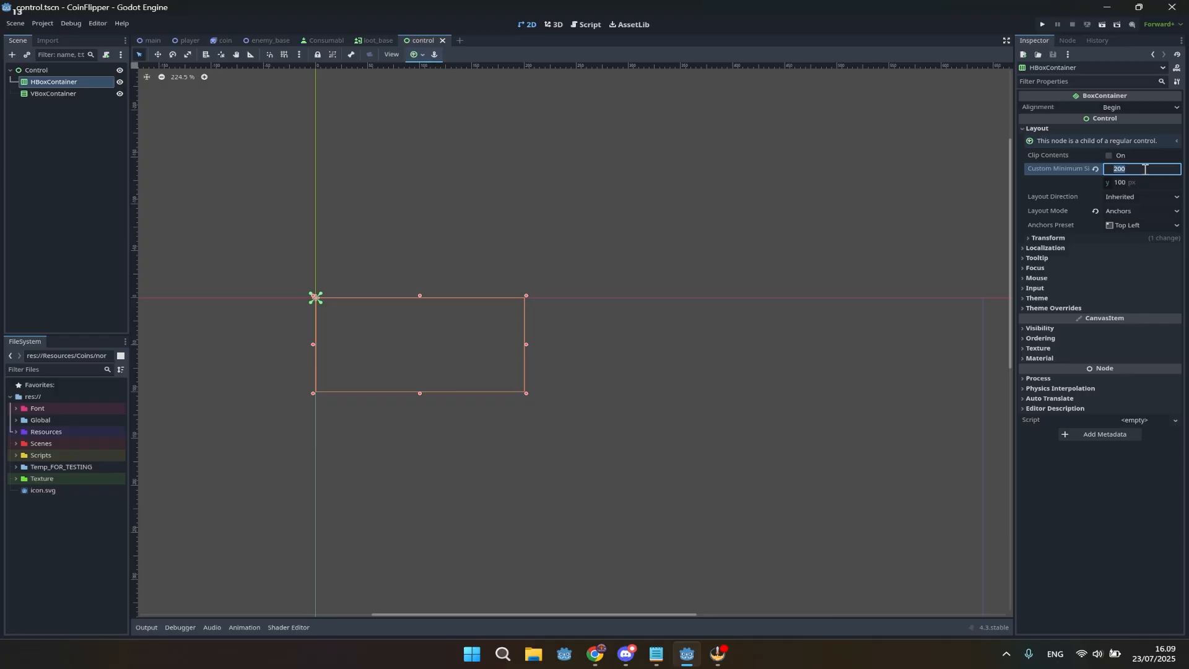
- Add a TextureRect as a child of the HBoxContainer and set its custom minimum width to 64 px
click(66, 81)
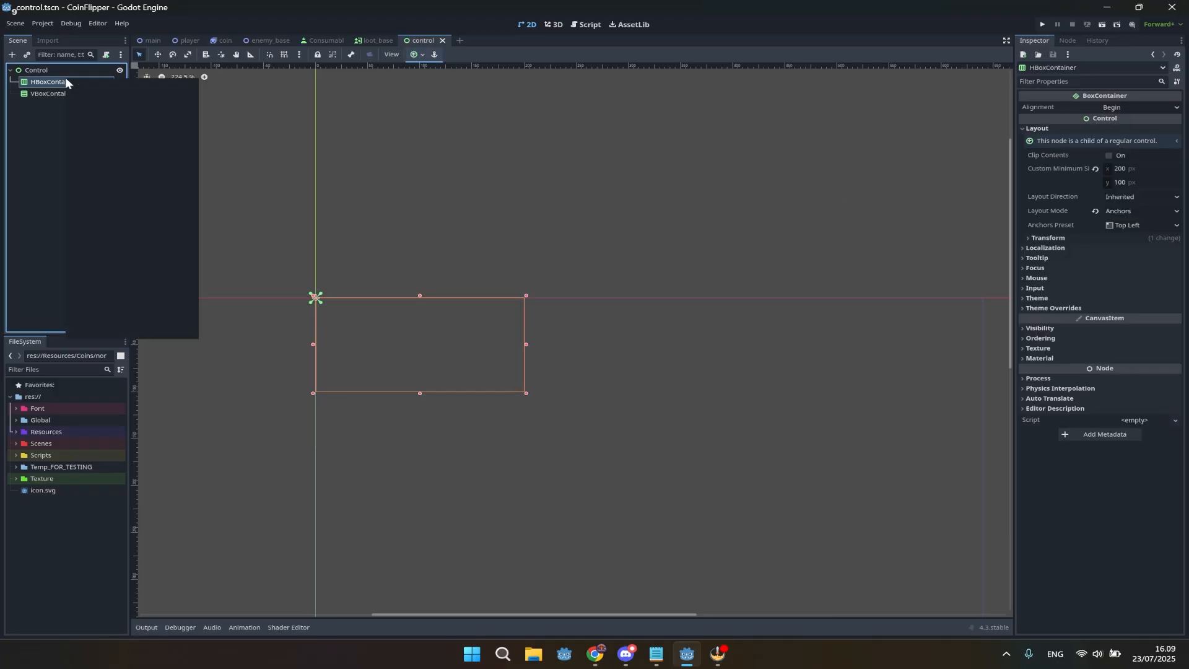
key(ctrl+a)
text(Textur)
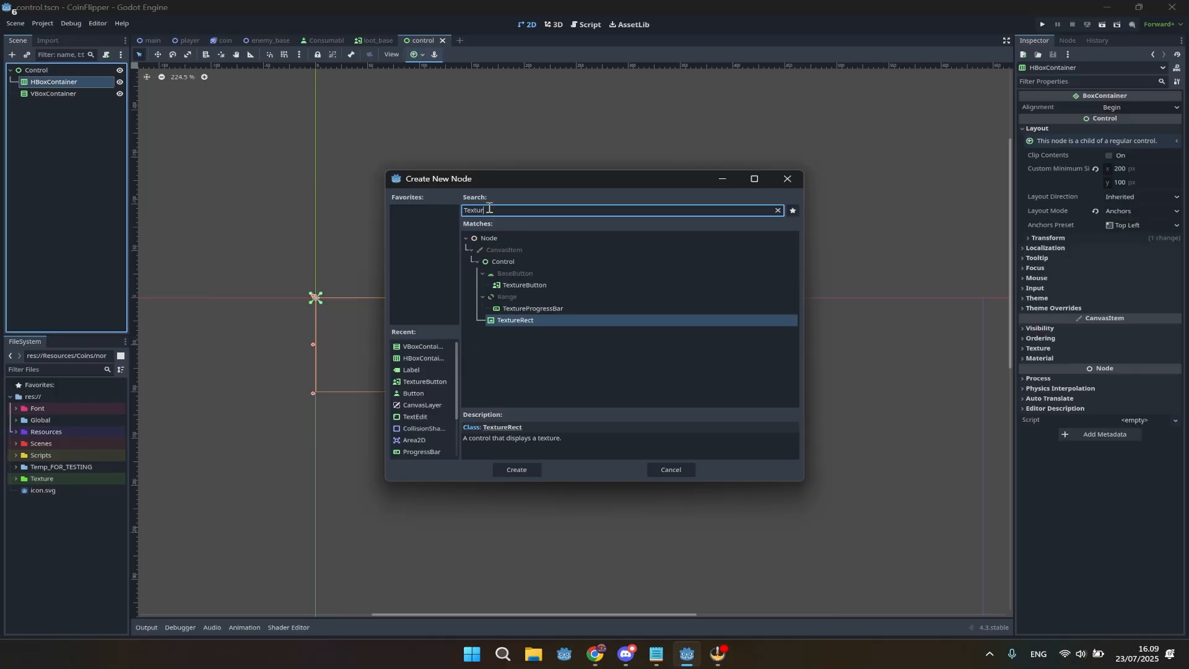
key(Return)
click(1137, 224)
text(64)
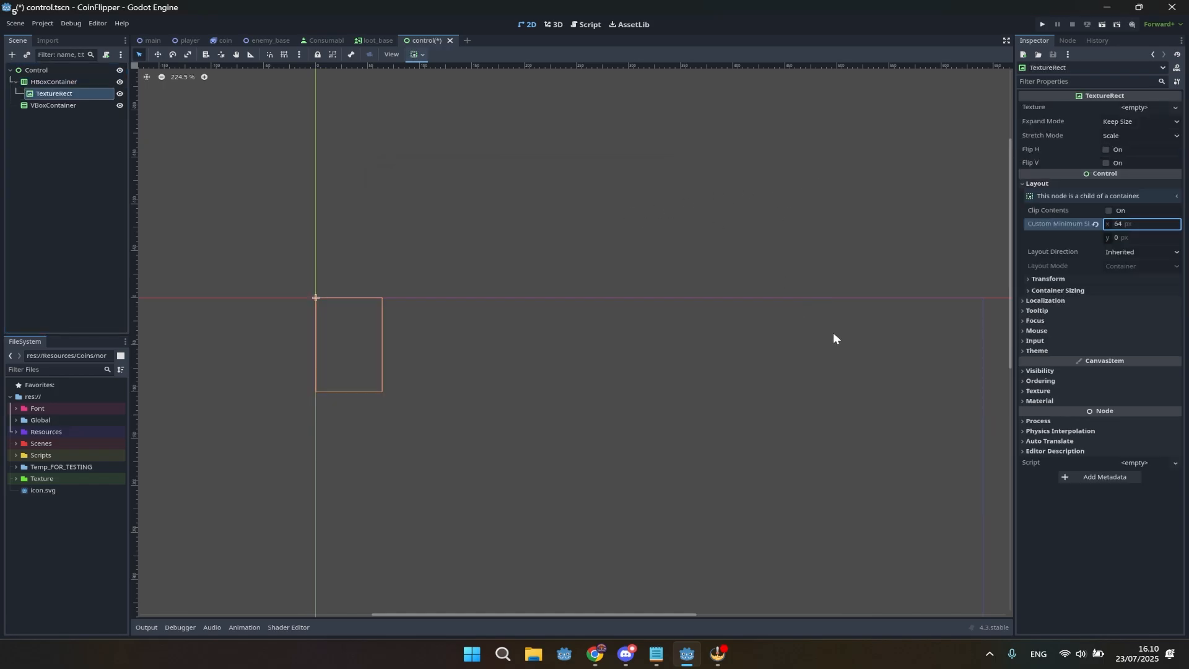
scroll(360, 339, up, 2)
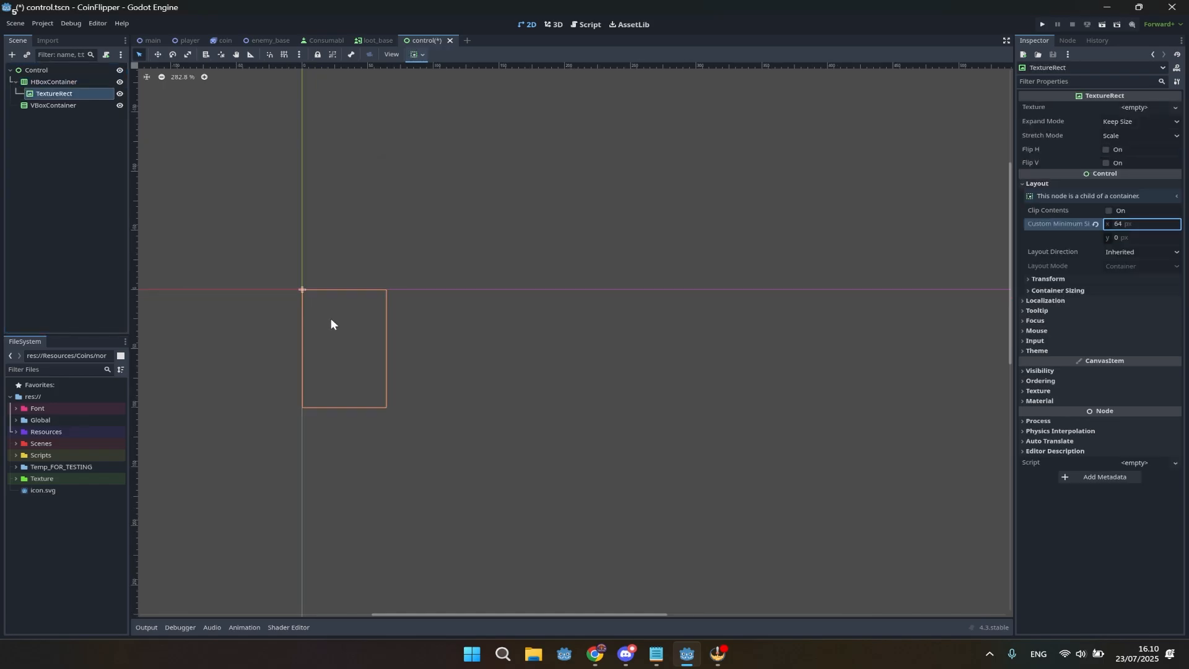
- Set the HBoxContainer's custom minimum height to 64 px and reset its transform size
click(72, 82)
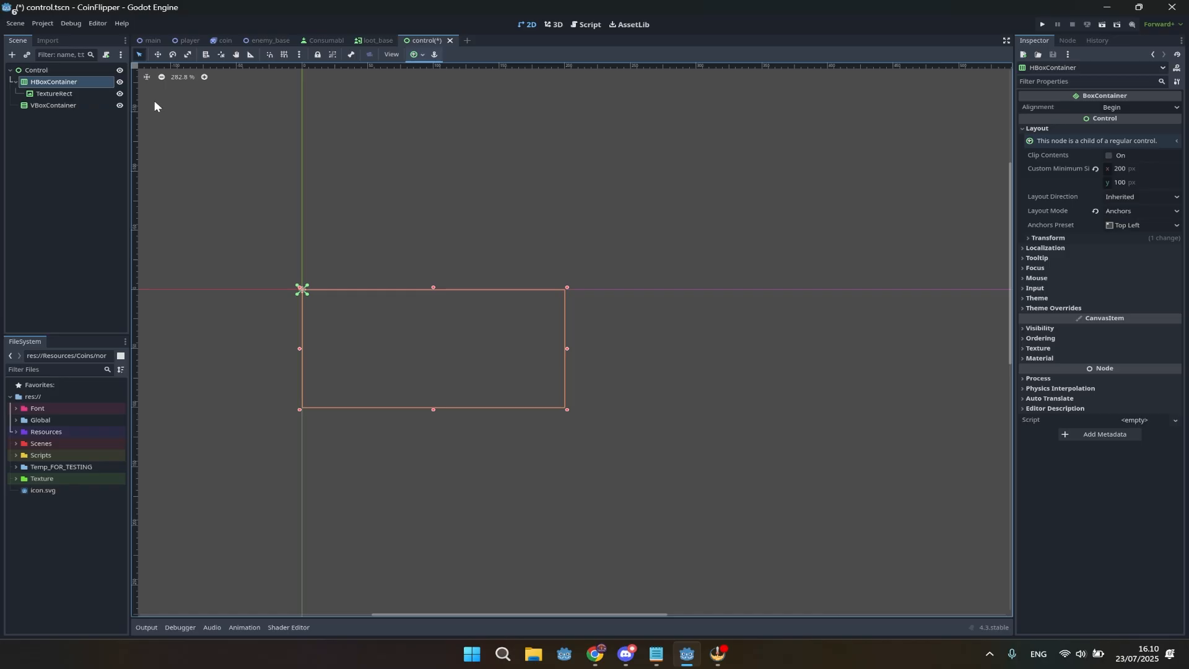
click(1139, 185)
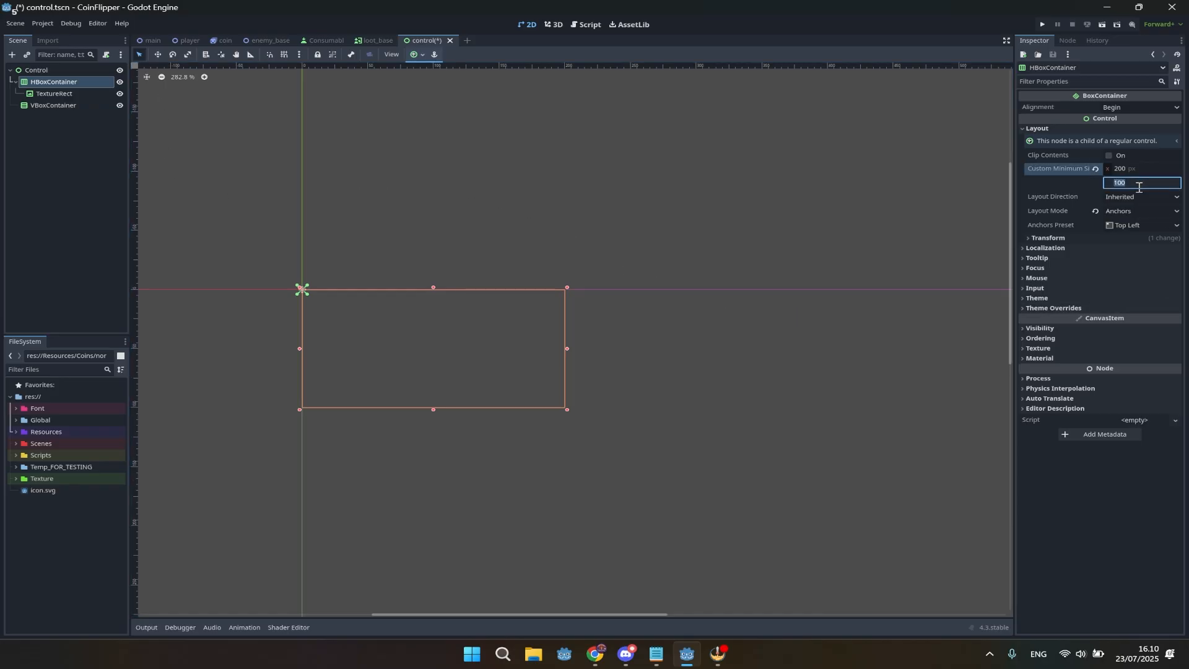
text(64)
key(Return)
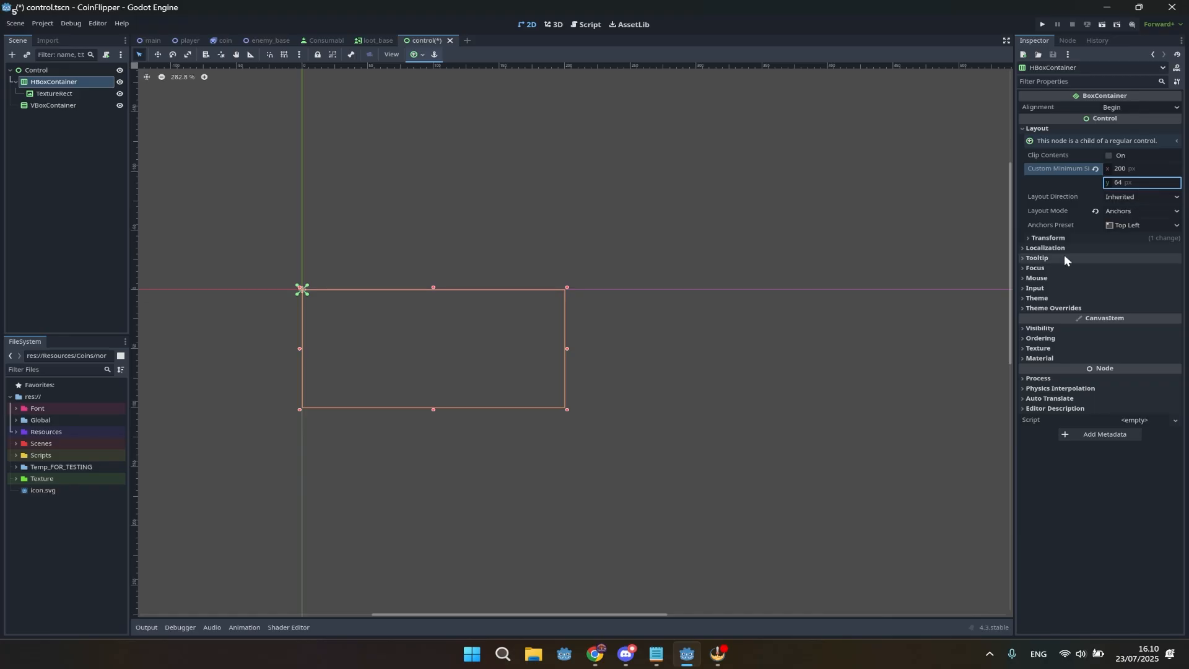
click(1085, 239)
click(1099, 250)
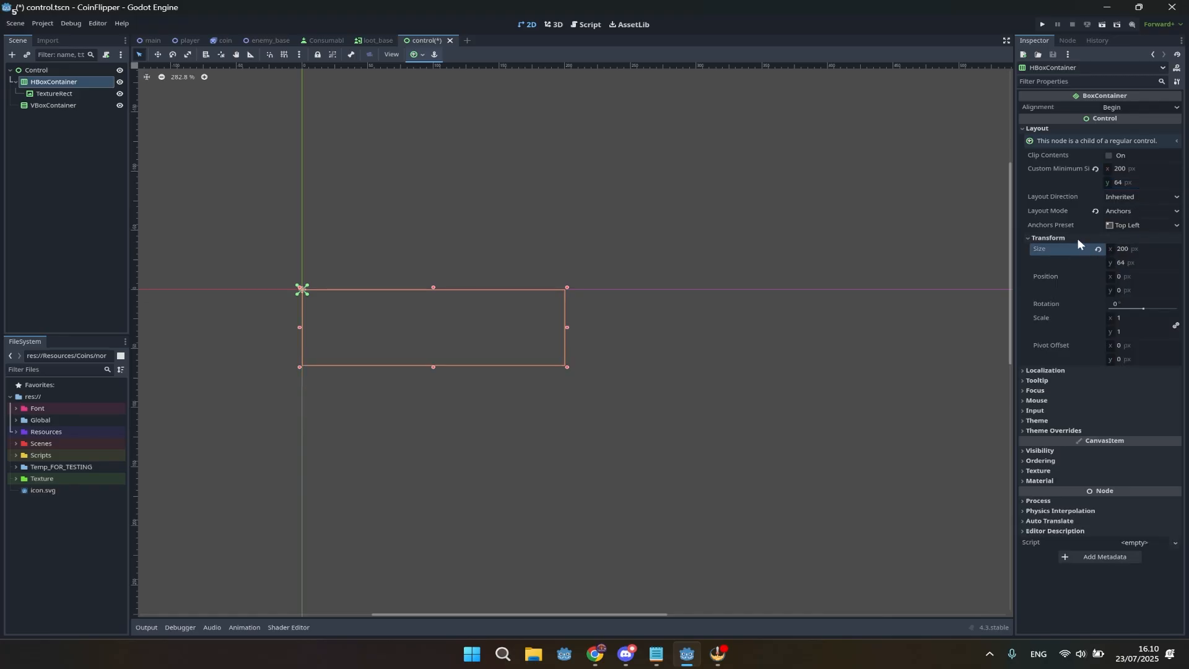
click(1076, 238)
- Try to move the TextureRect by hand inside the HBoxContainer, and save the scene
click(74, 94)
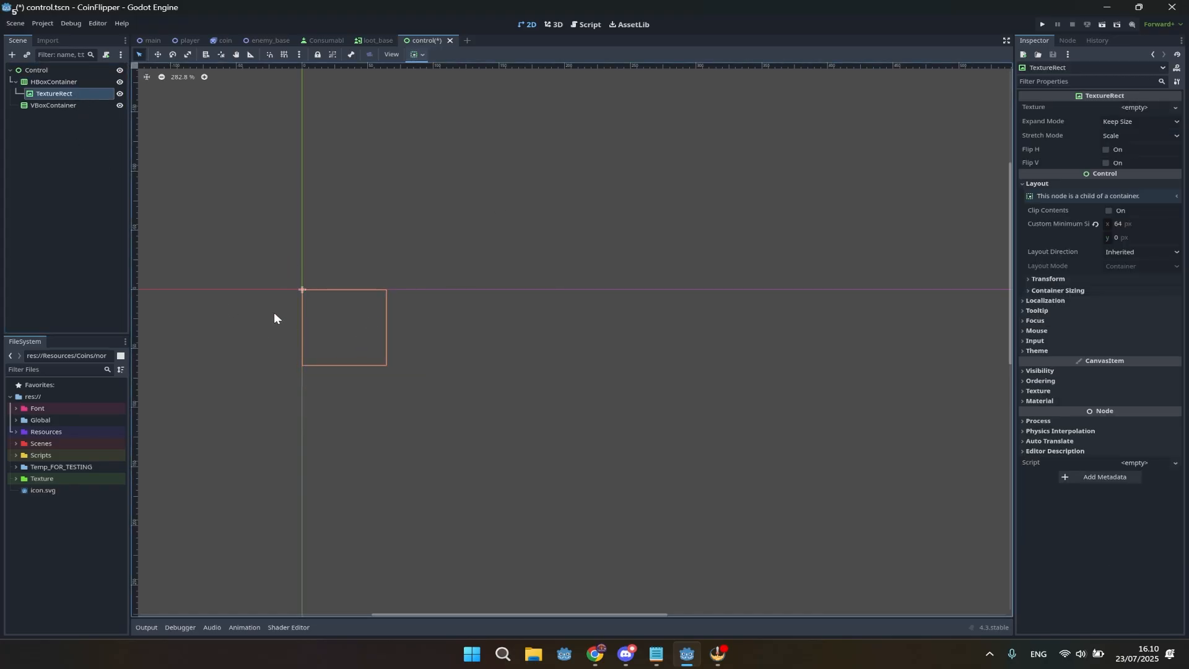
click(415, 324)
drag(415, 324, 454, 323)
key(ctrl+z)
click(213, 451)
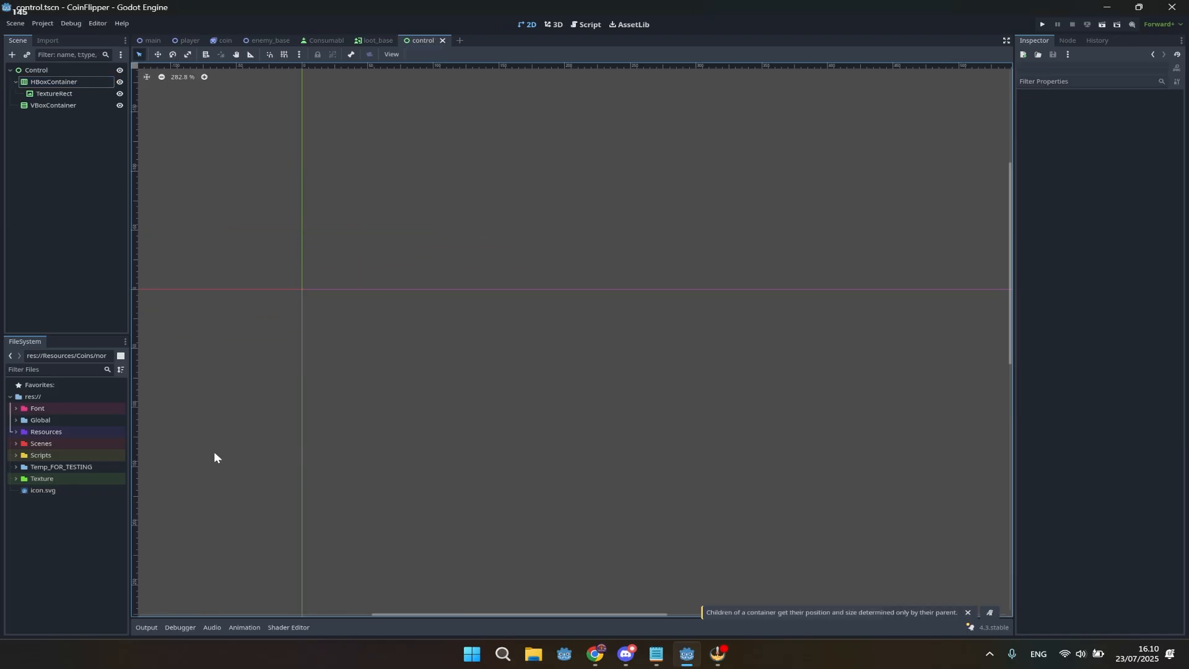
- Compare the layout properties of the HBoxContainer, its TextureRect child and the VBoxContainer
click(57, 84)
click(57, 95)
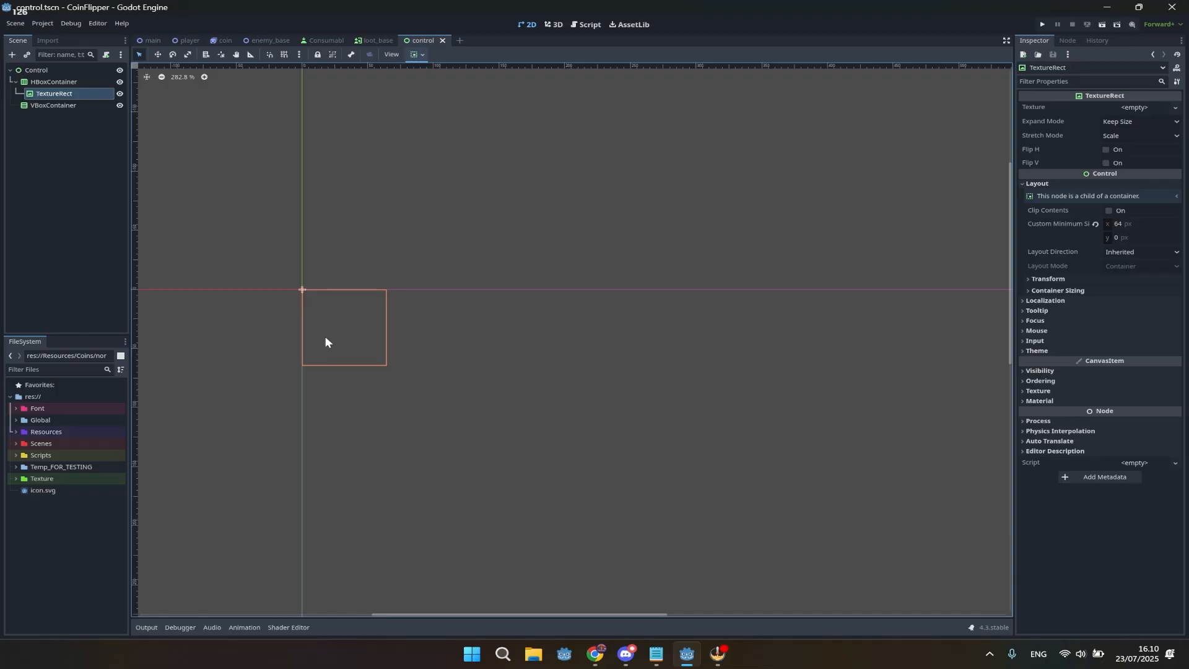
click(39, 80)
click(56, 106)
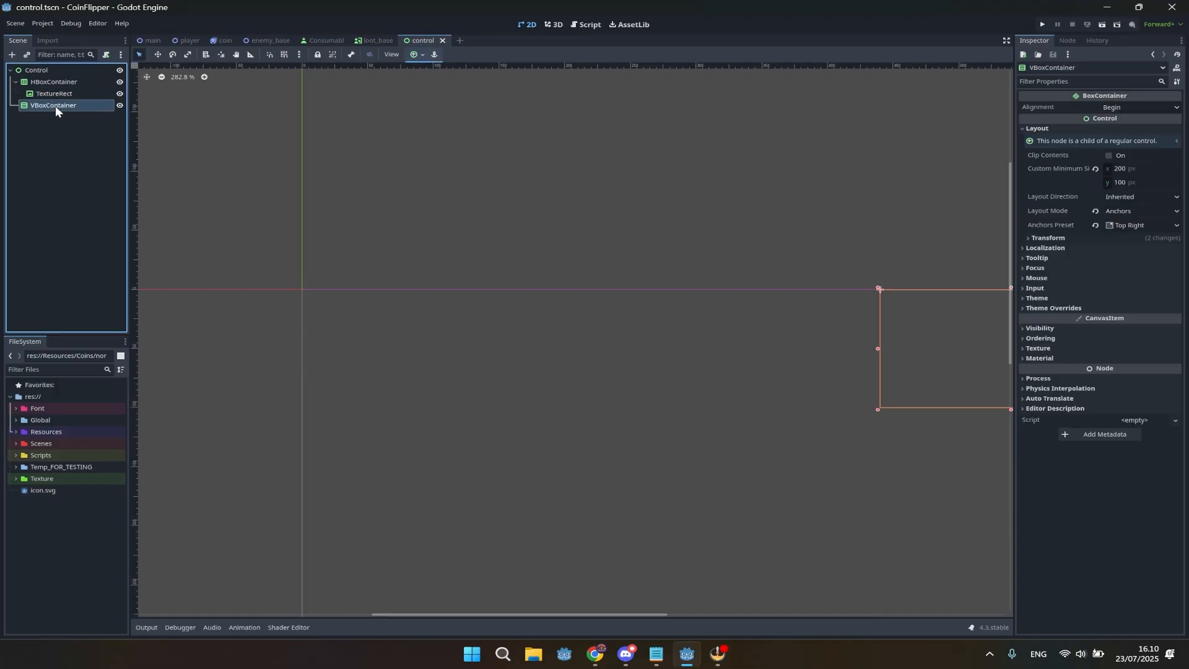
click(65, 83)
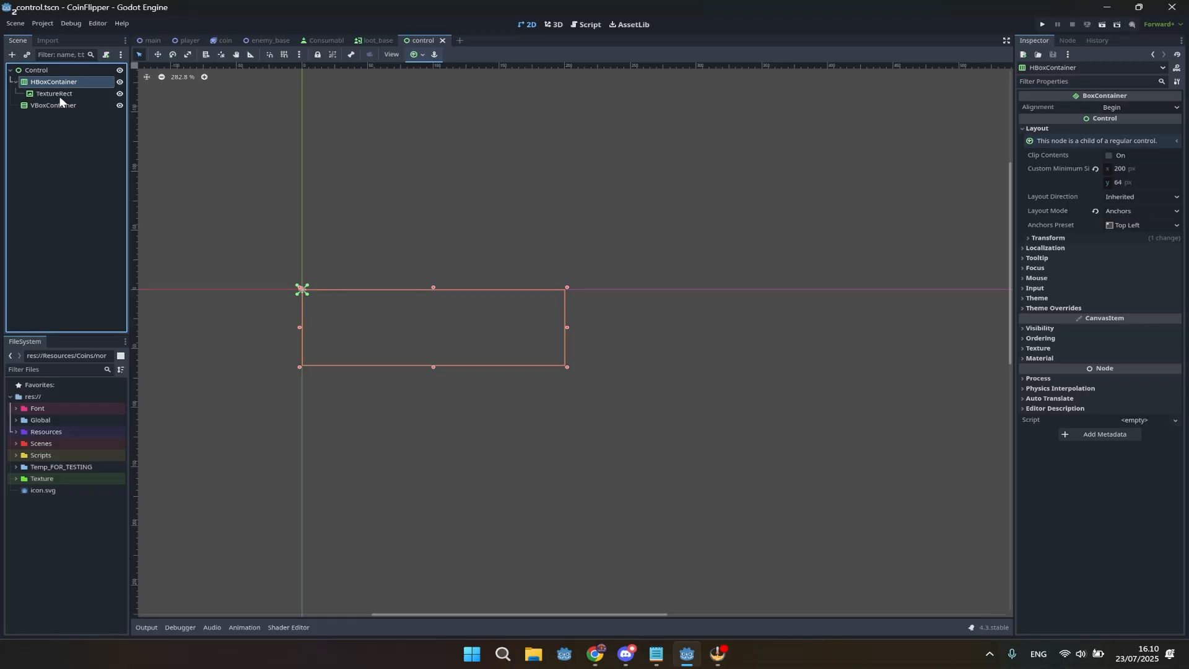
click(63, 96)
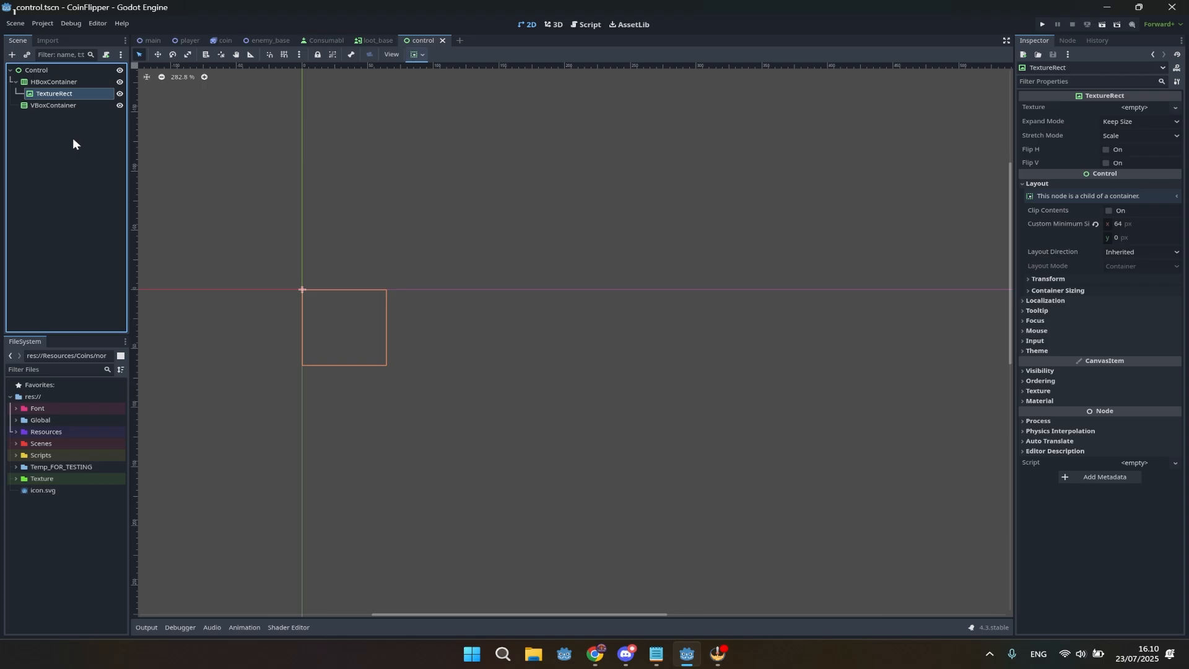
click(72, 83)
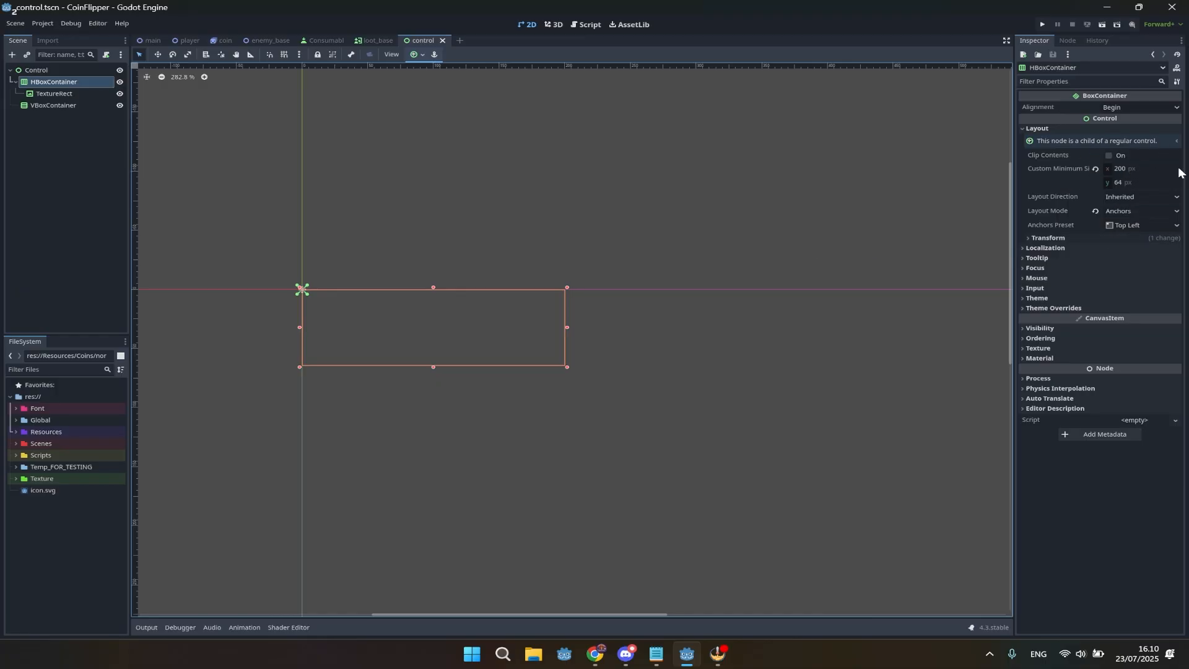
- Try a custom minimum width of 32 px on the TextureRect and reset its custom minimum size
click(51, 93)
click(1146, 221)
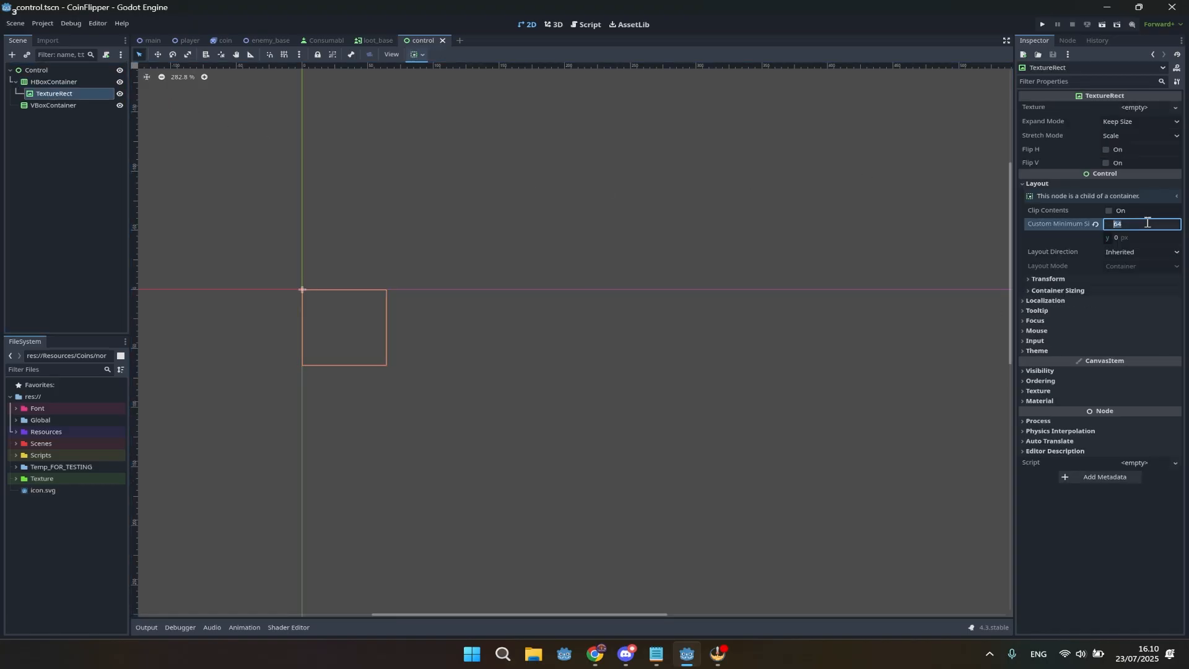
text(32)
key(Return)
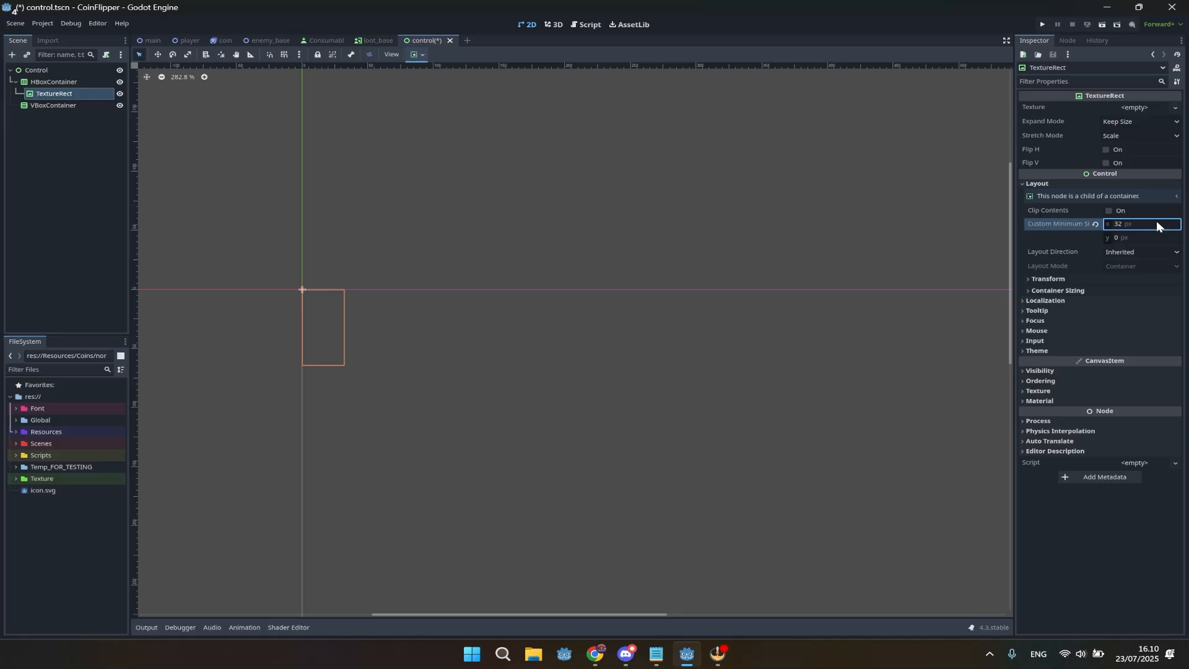
click(1156, 236)
click(1096, 224)
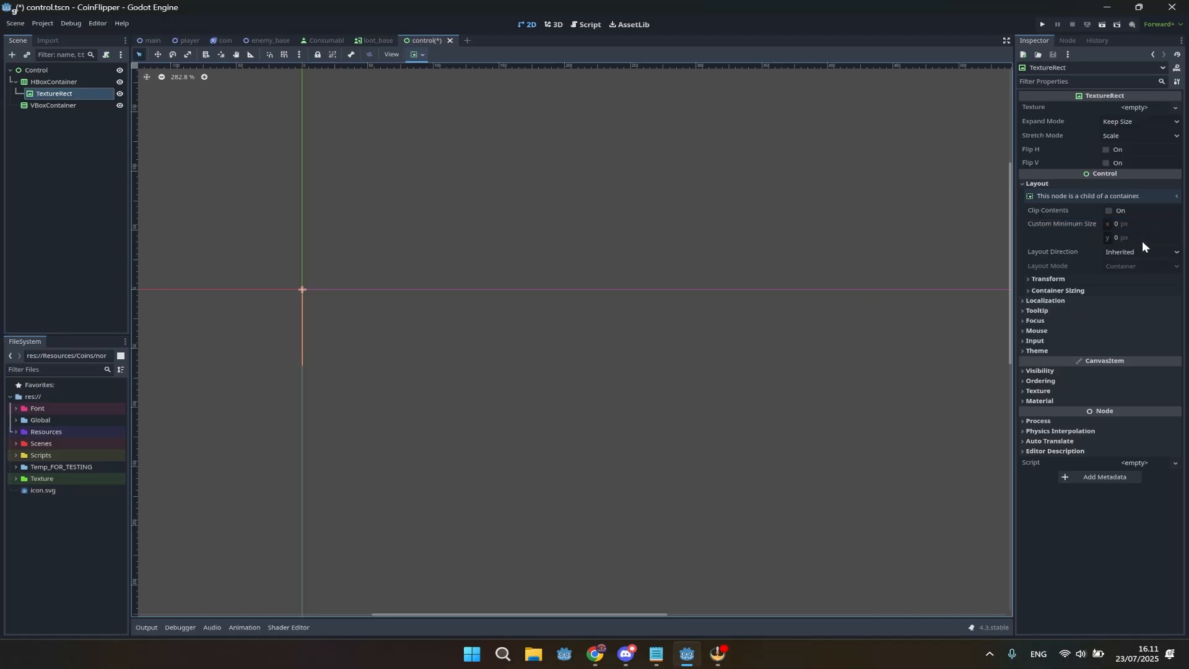
- Set the custom minimum size of the TextureRect inside the HBoxContainer to 32 by 32 px
click(1150, 225)
text(32)
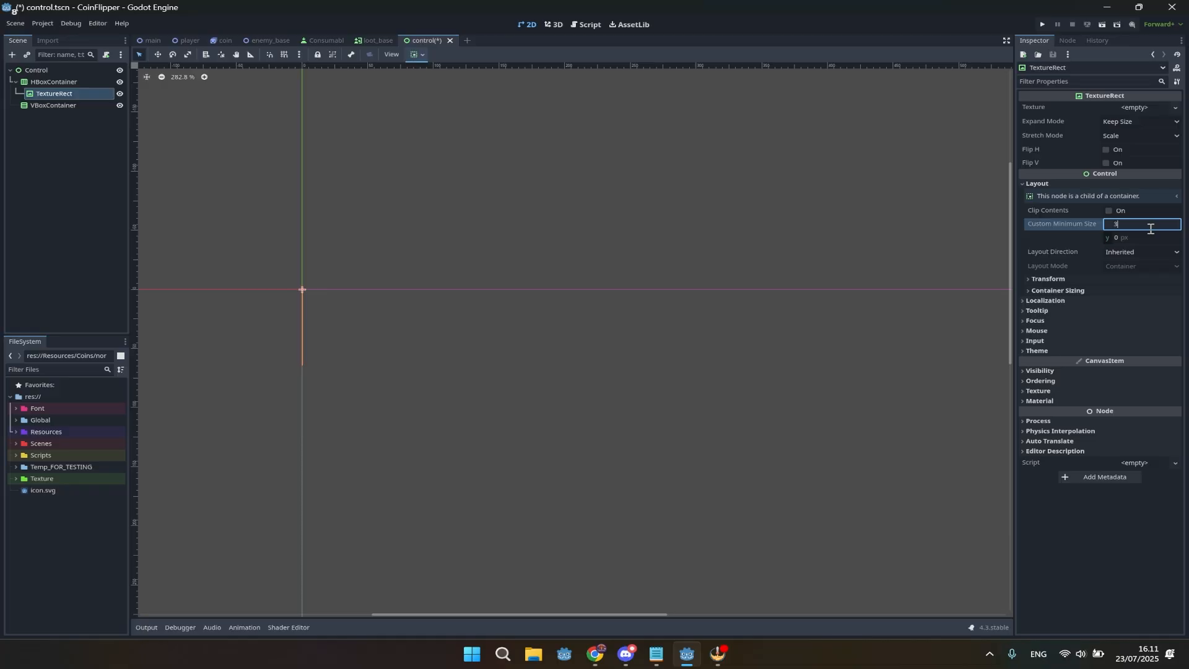
key(Return)
click(1151, 238)
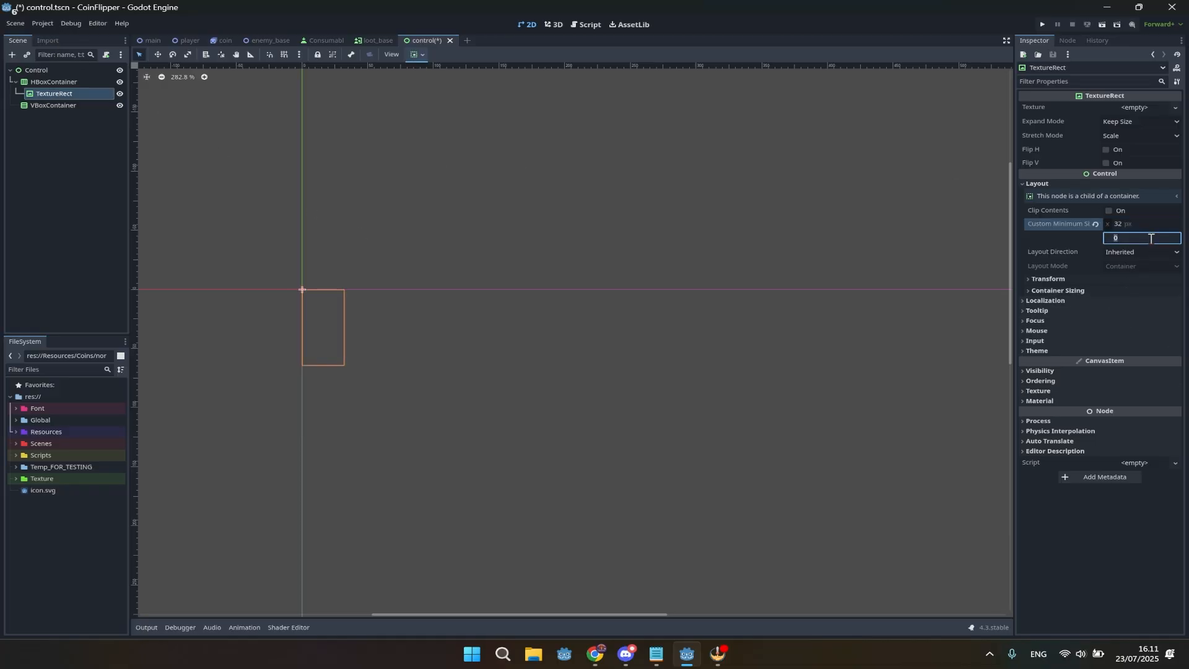
key(Return)
text(32)
key(Return)
- Try a custom minimum height of 128 px on the TextureRect and compare it with the HBoxContainer's layout values
click(1126, 237)
text(128)
key(Return)
click(53, 81)
click(54, 94)
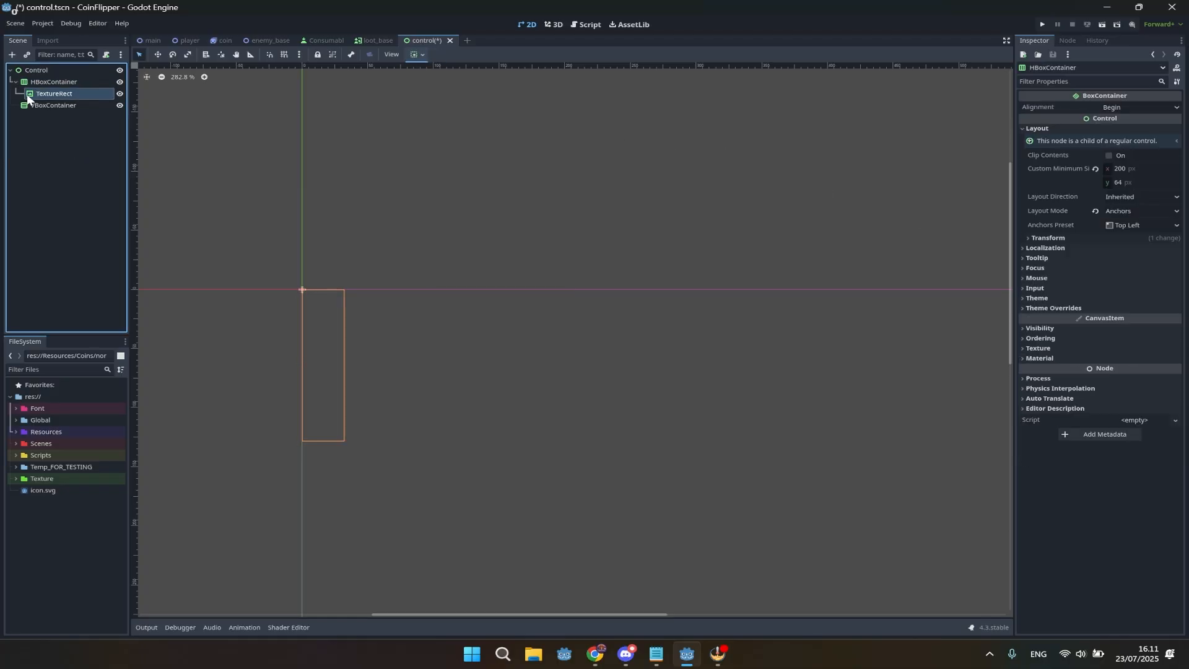
- Return the TextureRect's custom minimum height to 32 px and compare it with its parent HBoxContainer
click(1125, 237)
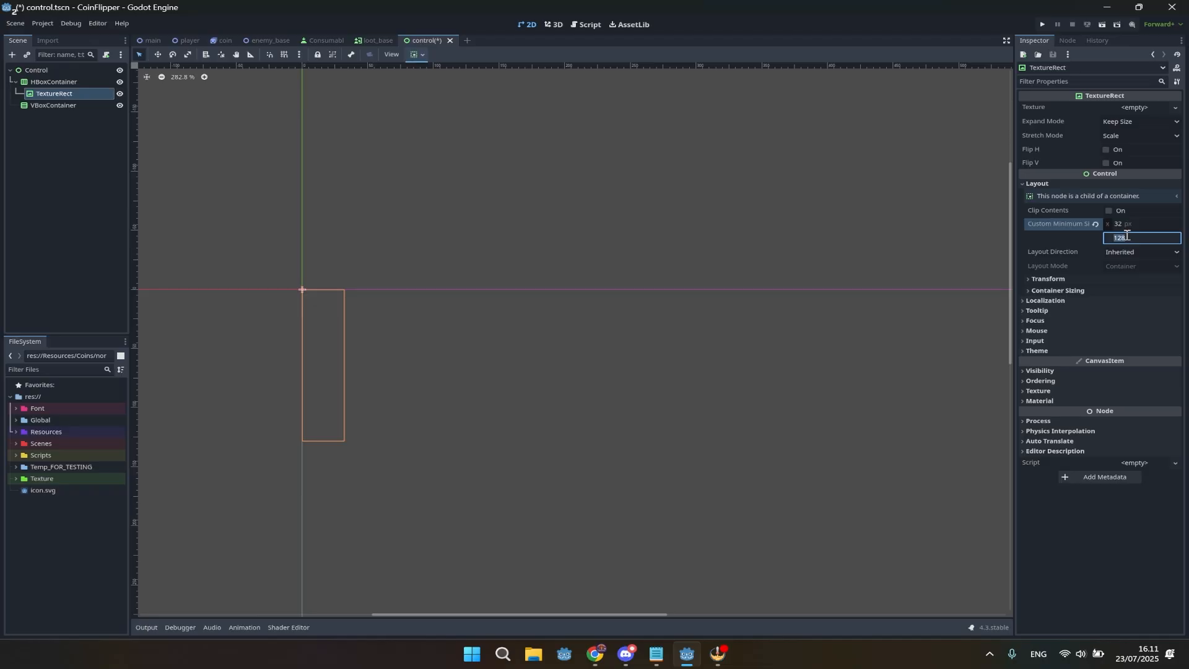
text(32)
click(53, 82)
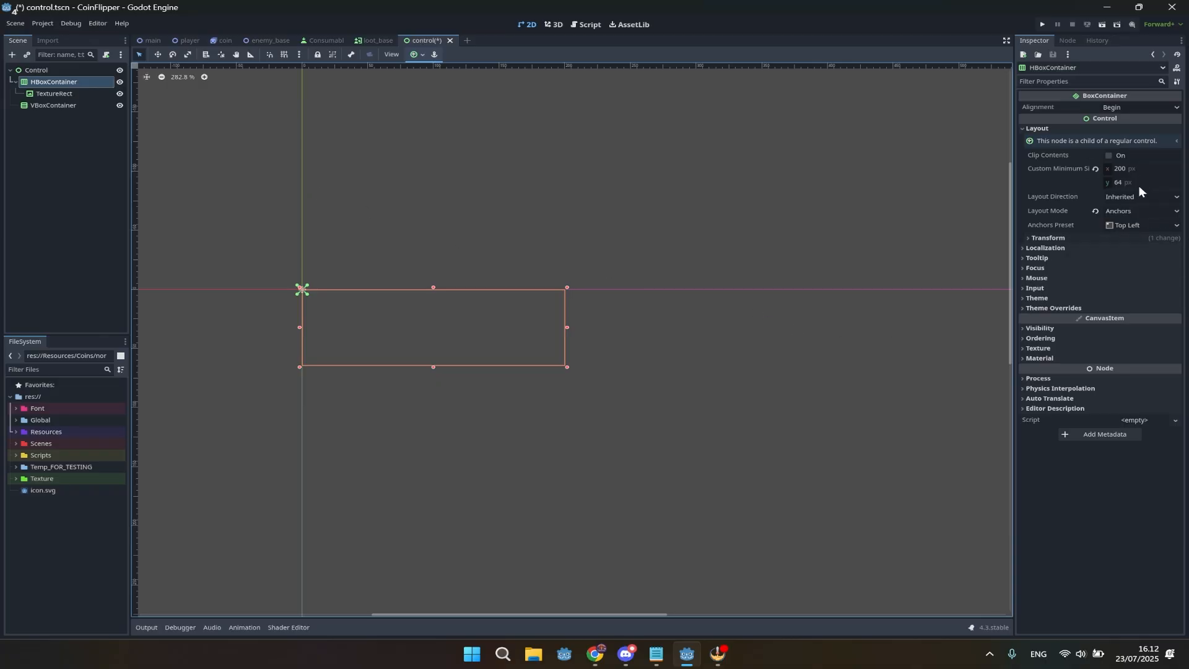
click(42, 94)
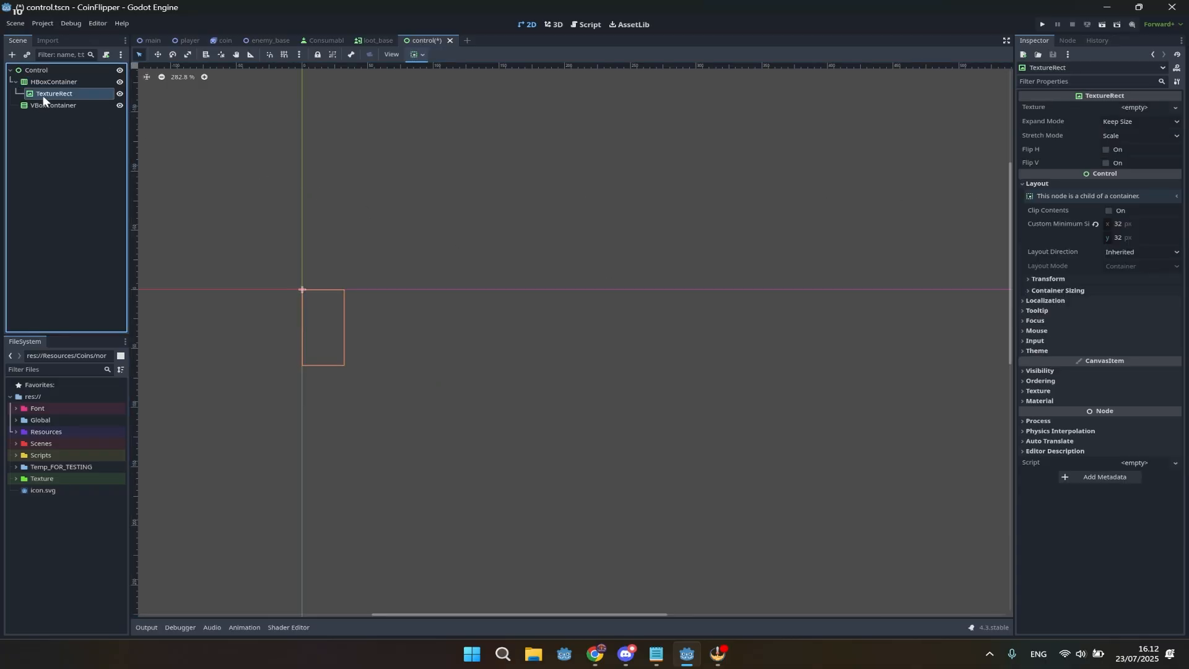
- Set the custom minimum size of the HBoxContainer's TextureRect to 64 by 64 px
click(1145, 239)
text(64)
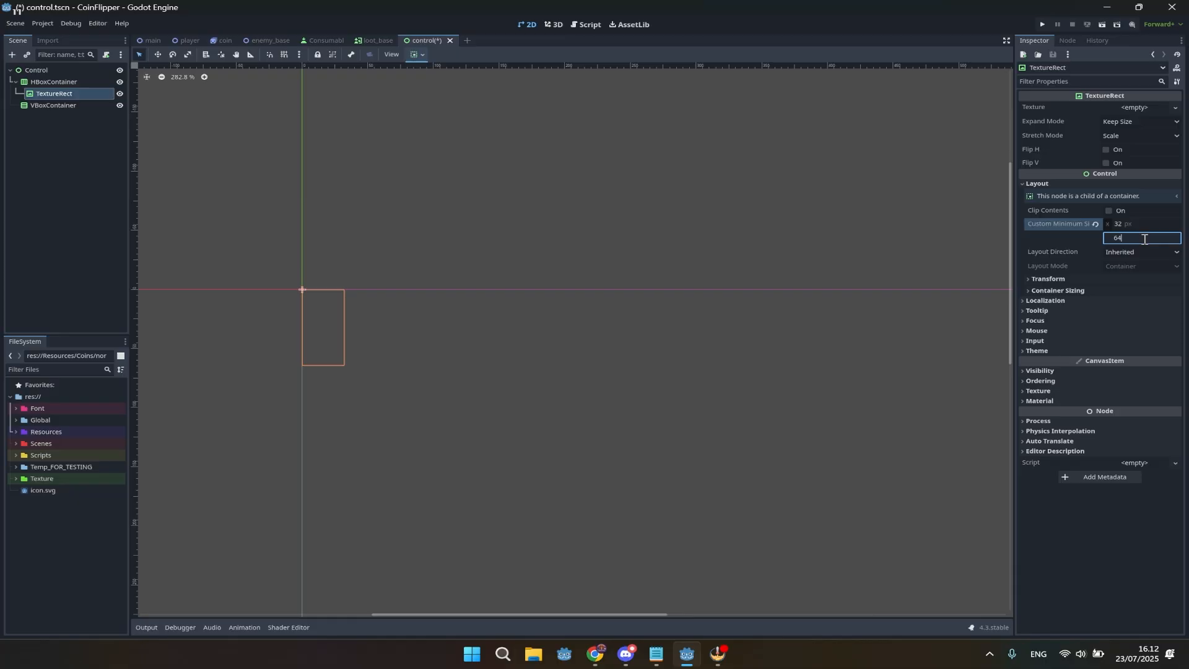
key(Return)
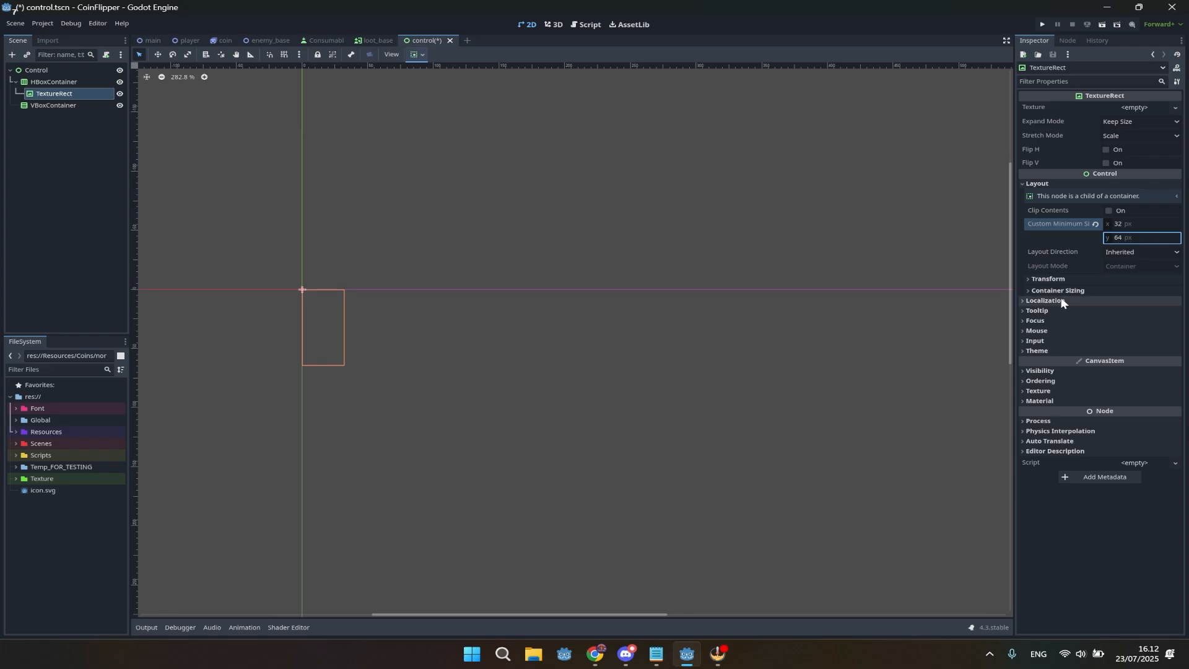
click(1150, 224)
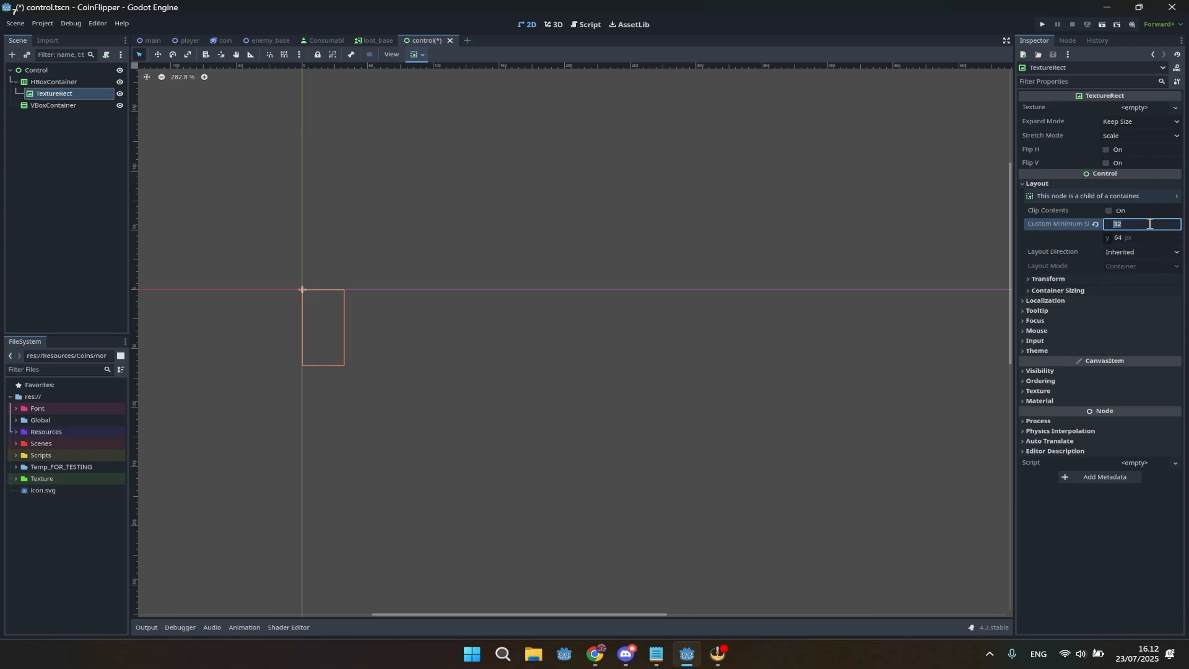
text(64)
key(Return)
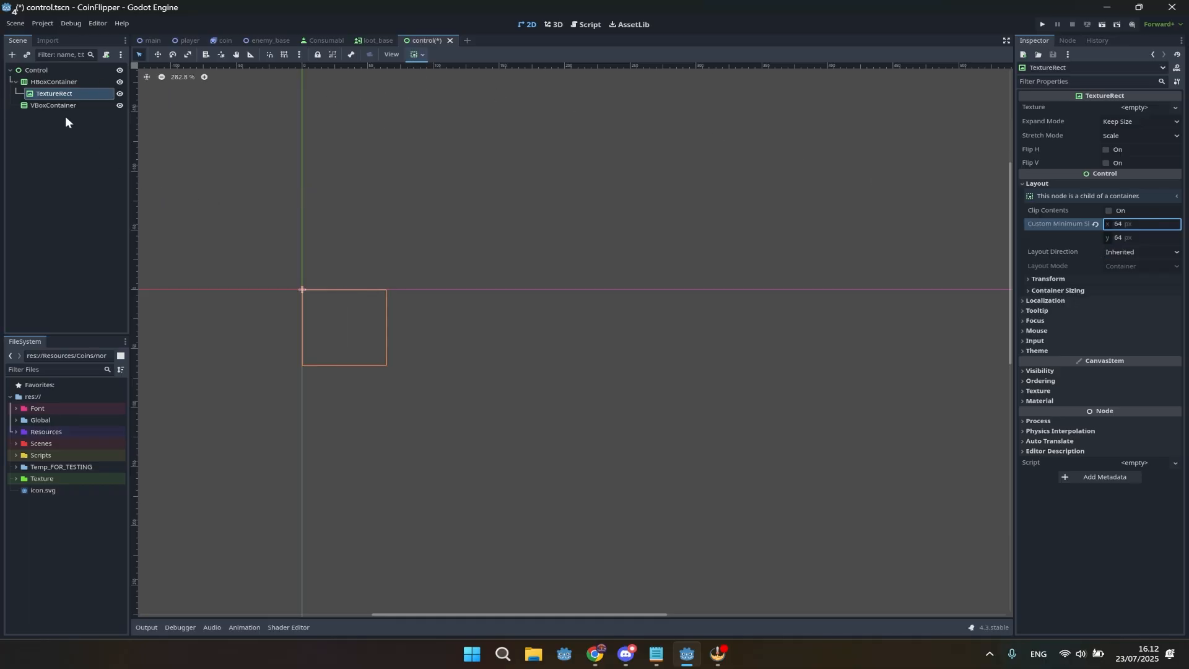
- Add a TextureRect node as a child of the VBoxContainer and compare it with its parent
click(53, 105)
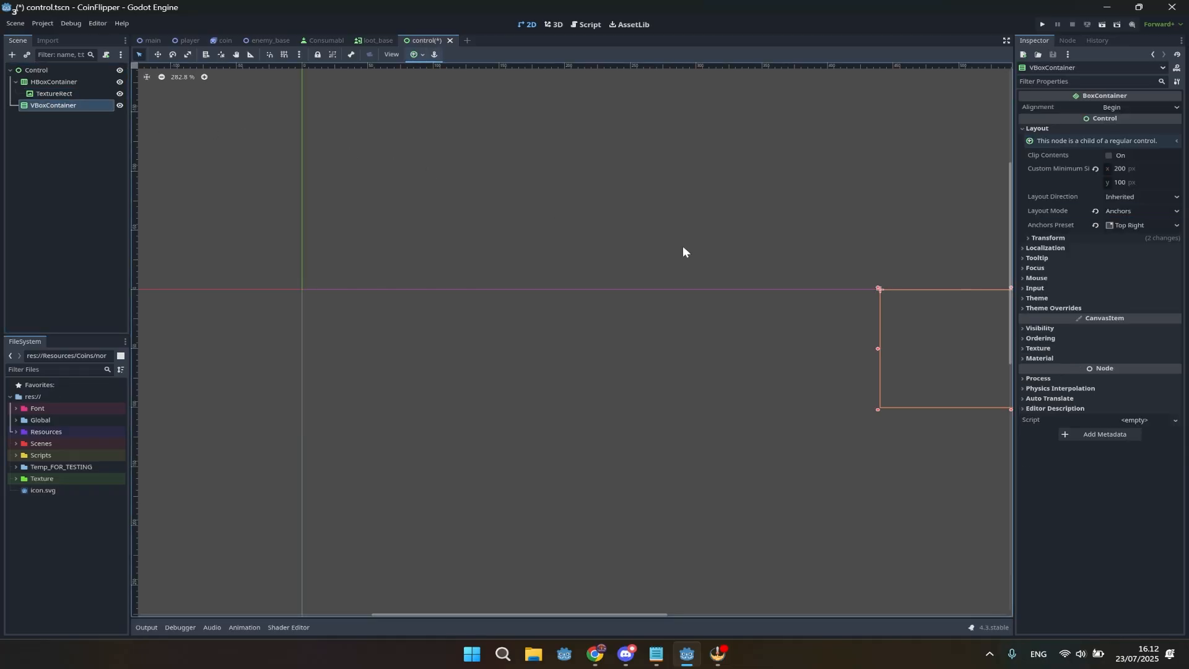
middle_drag(682, 246, 355, 237)
right_click(87, 109)
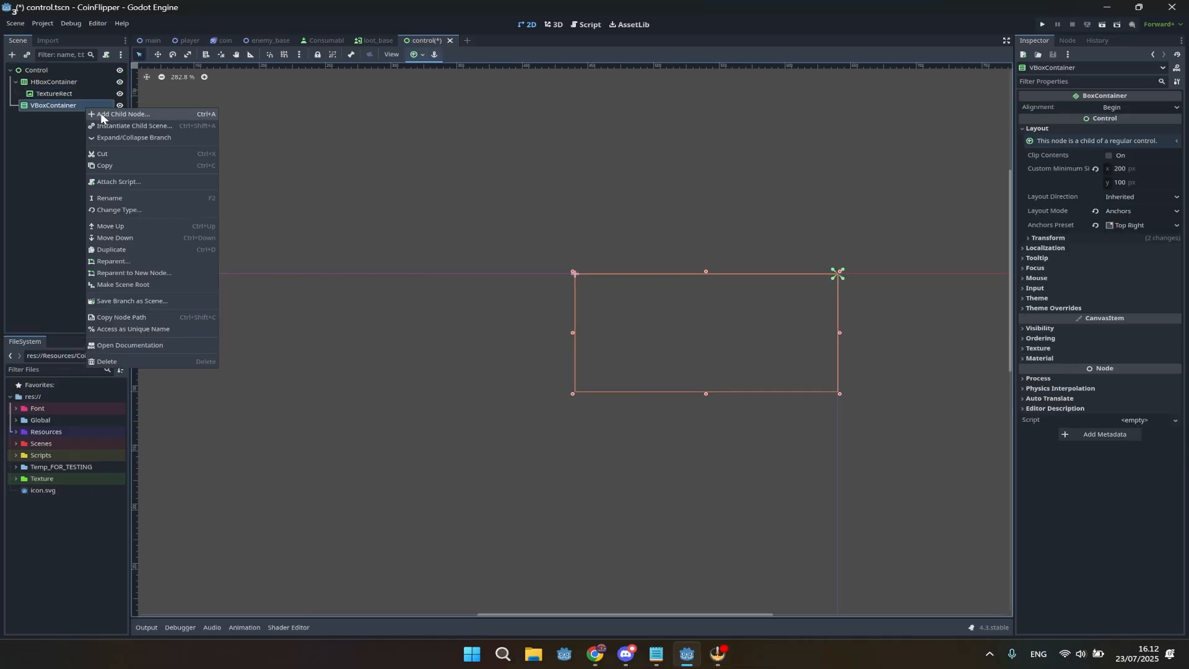
click(141, 115)
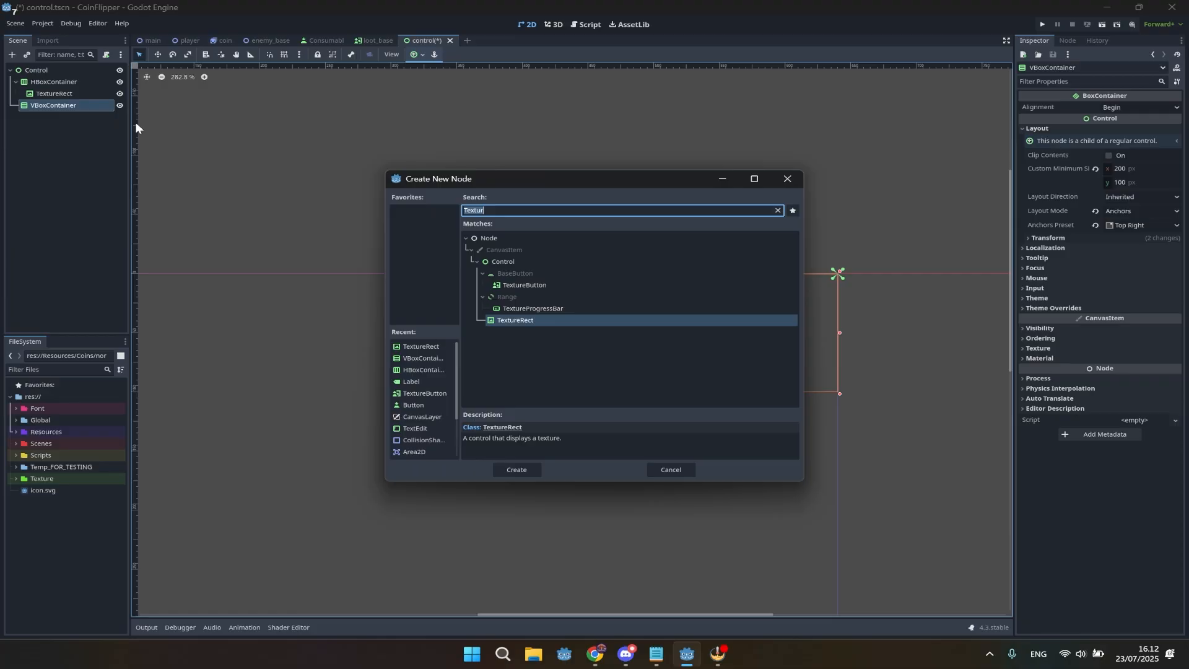
key(Return)
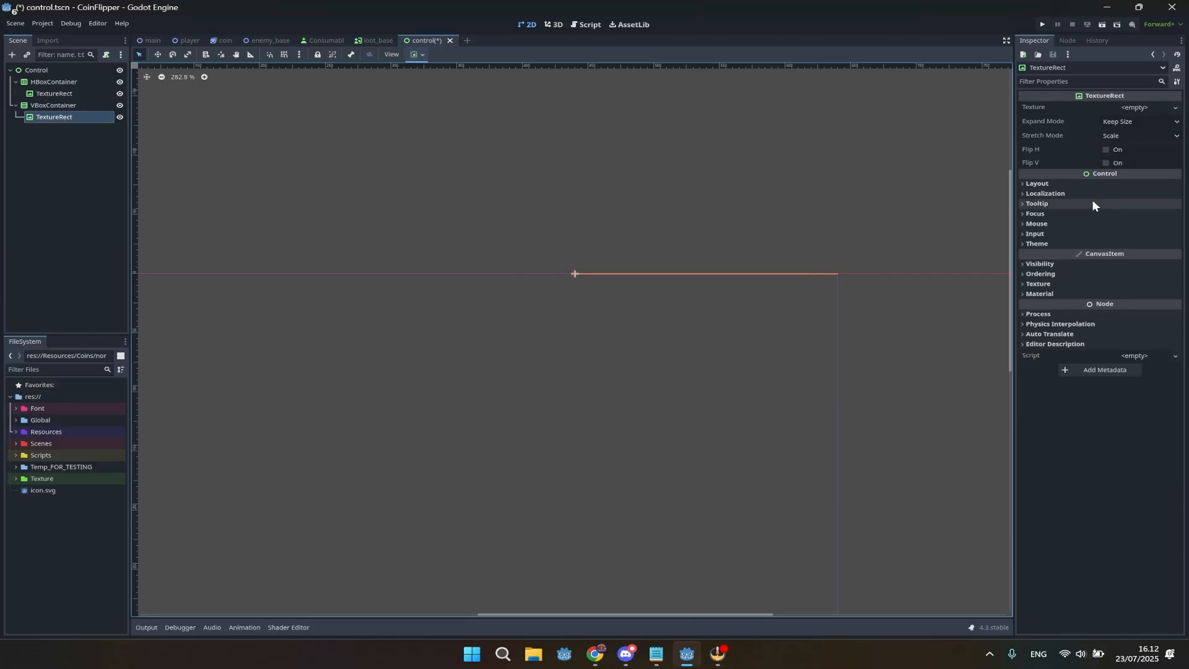
click(56, 106)
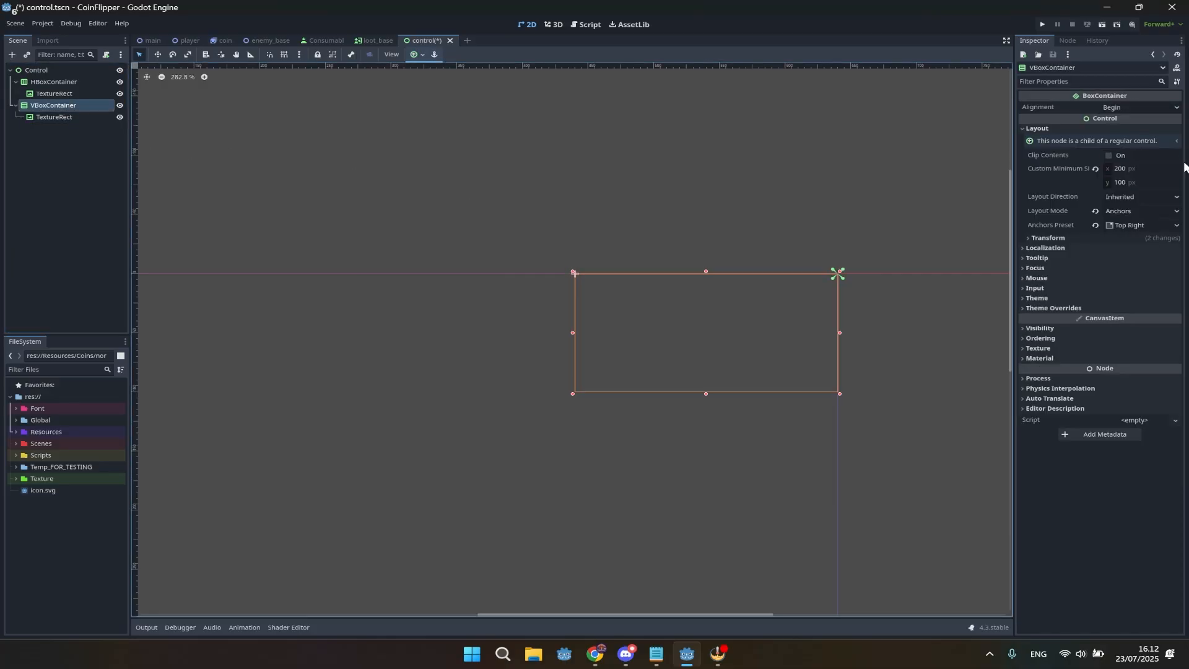
click(65, 117)
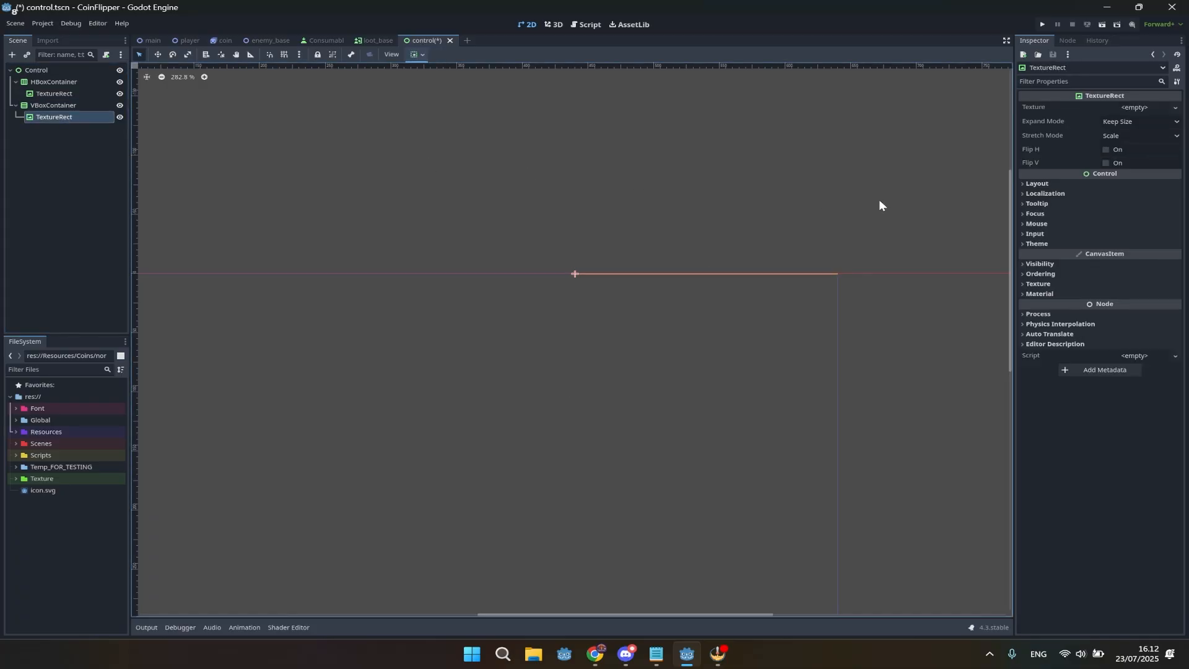
- Try custom minimum widths such as 240 px on the VBoxContainer's TextureRect, and reset its custom minimum size
click(1113, 181)
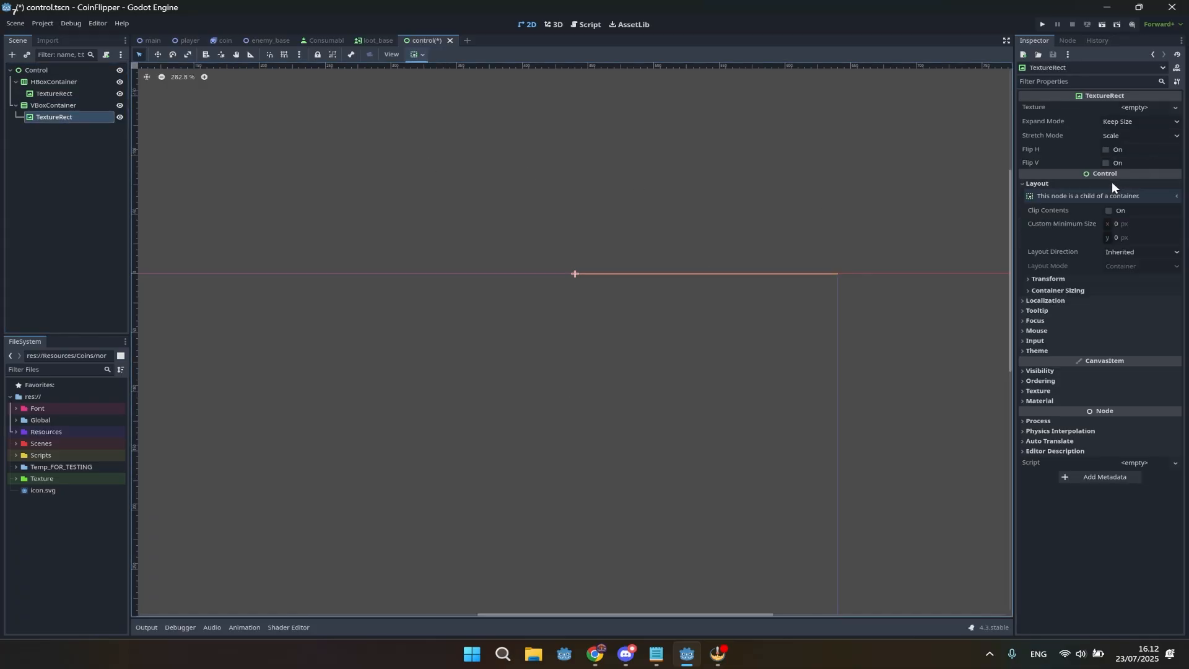
click(1134, 224)
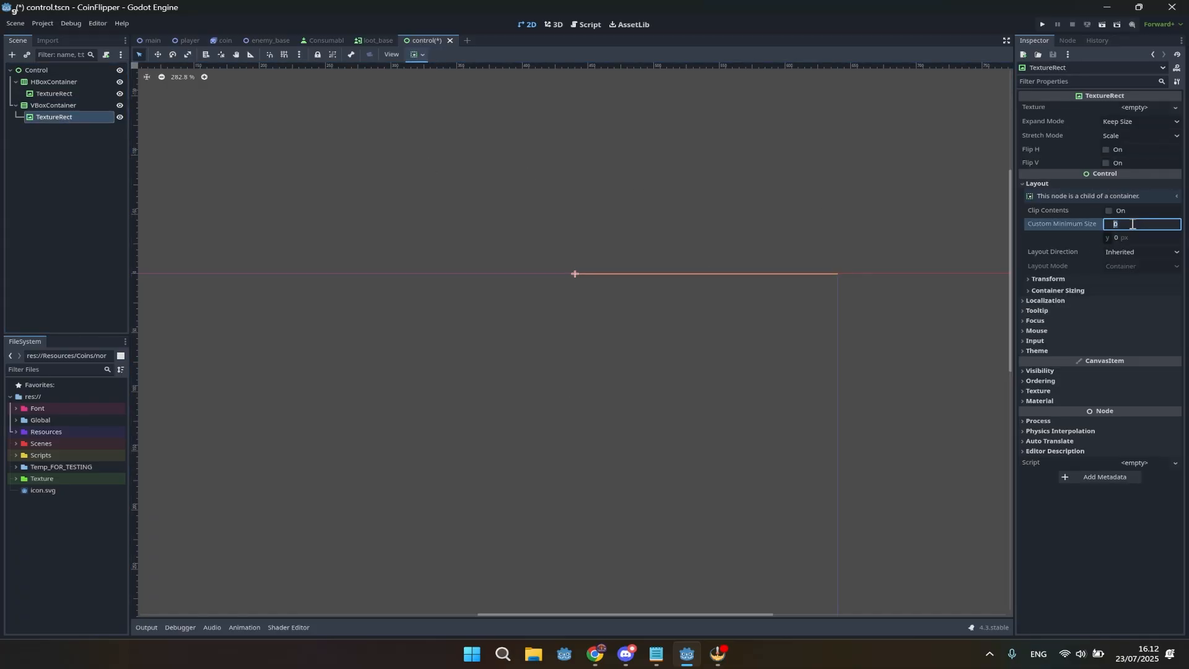
text(240)
key(Return)
click(1132, 225)
text(1)
key(Return)
click(1095, 224)
- Try custom minimum heights of 64 px and 128 px on the VBoxContainer's TextureRect, and reset its custom minimum size
click(1157, 240)
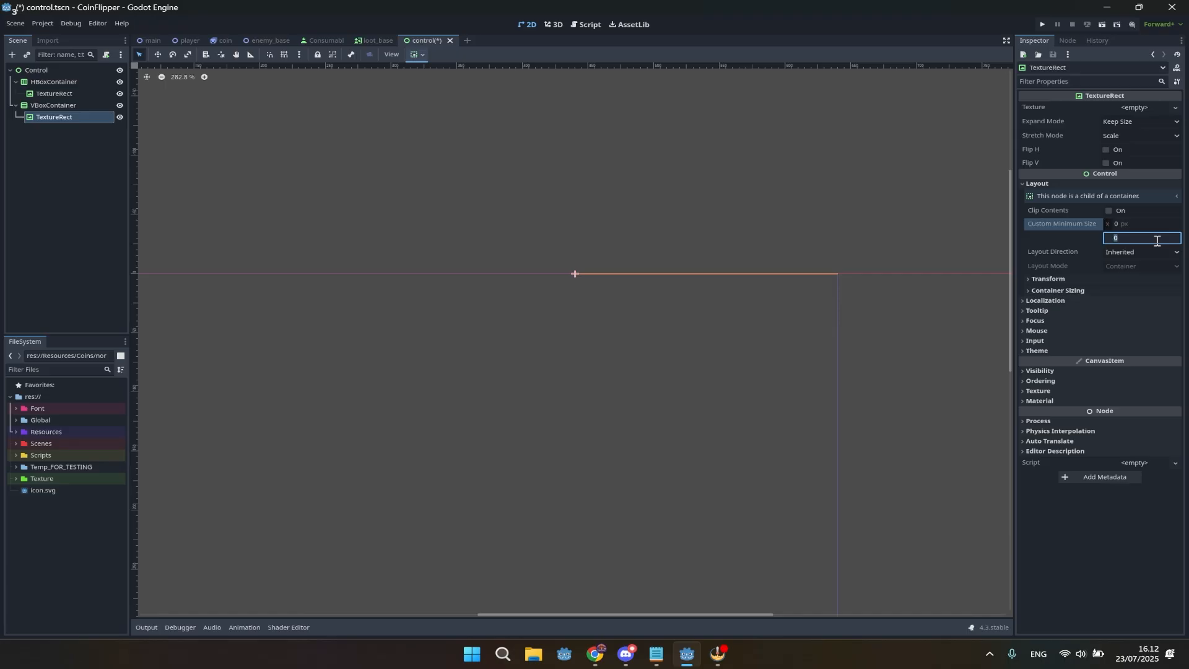
text(64)
key(Return)
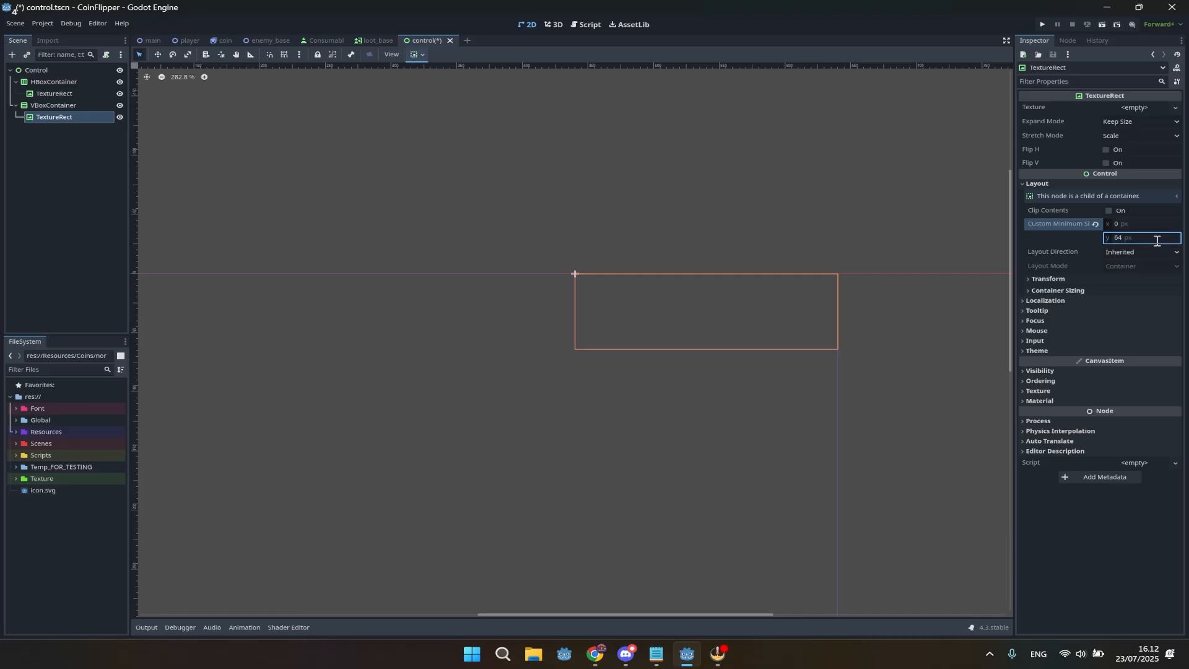
click(1154, 239)
text(128)
key(Return)
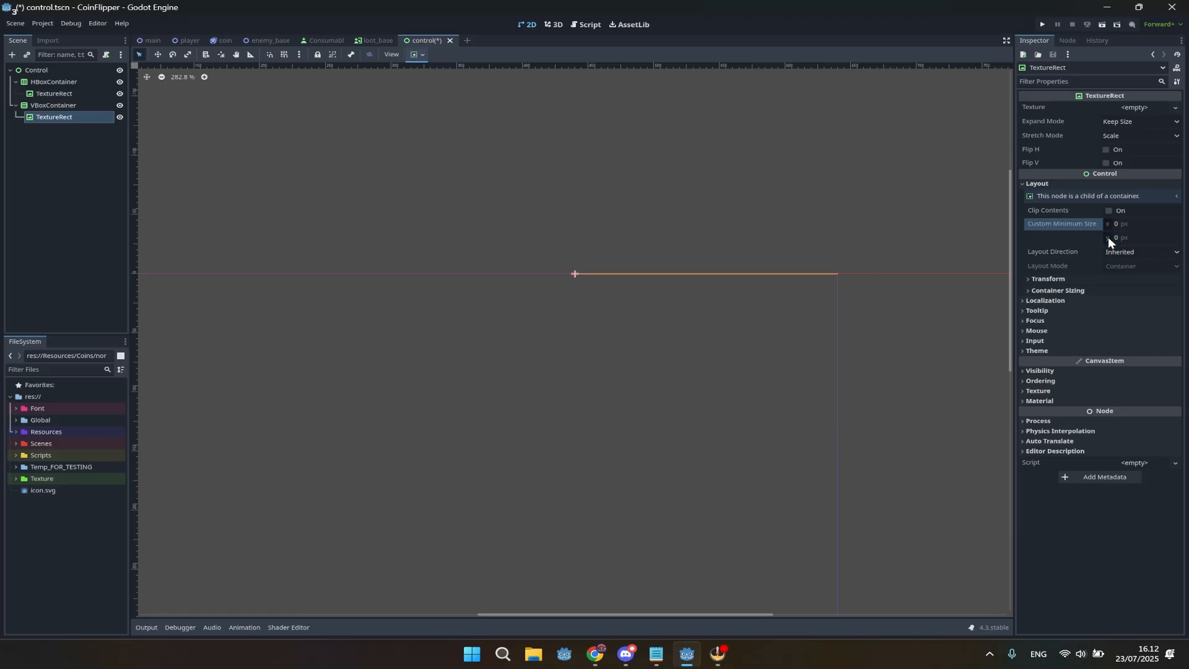
- Clear the node selection in the 2D view and save the control scene
middle_drag(290, 257, 340, 276)
click(340, 277)
key(ctrl+s)
mouse_move(340, 276)
mouse_down()
mouse_move(680, 343)
mouse_move(355, 263)
mouse_up()
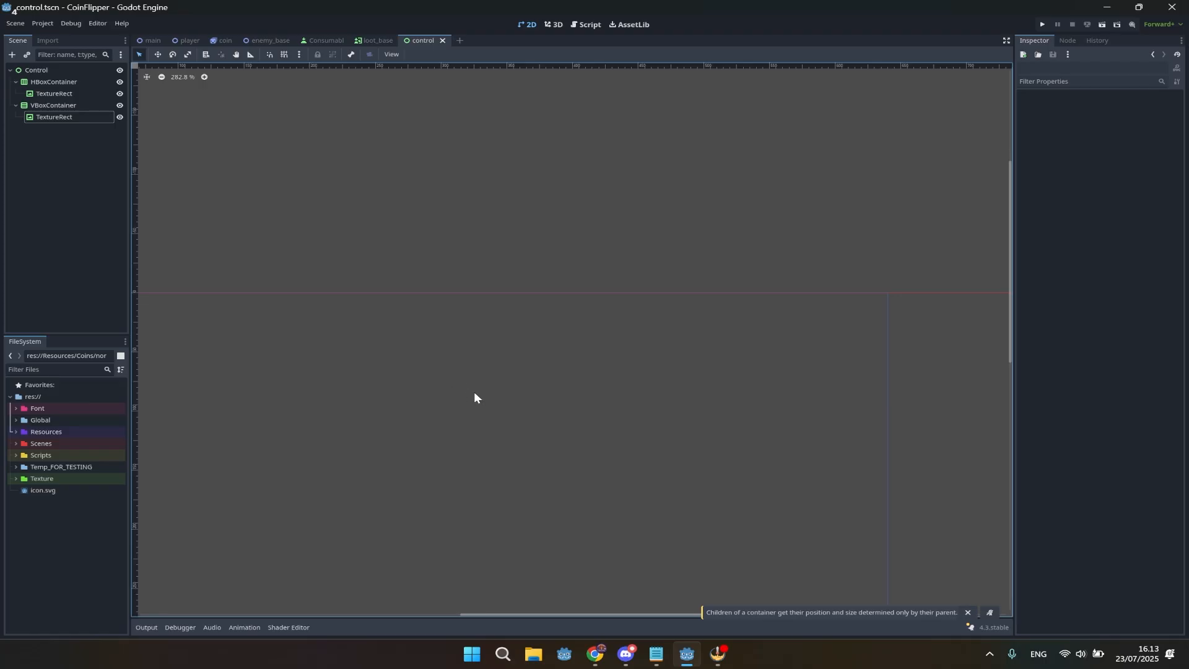
scroll(483, 384, down, 1)
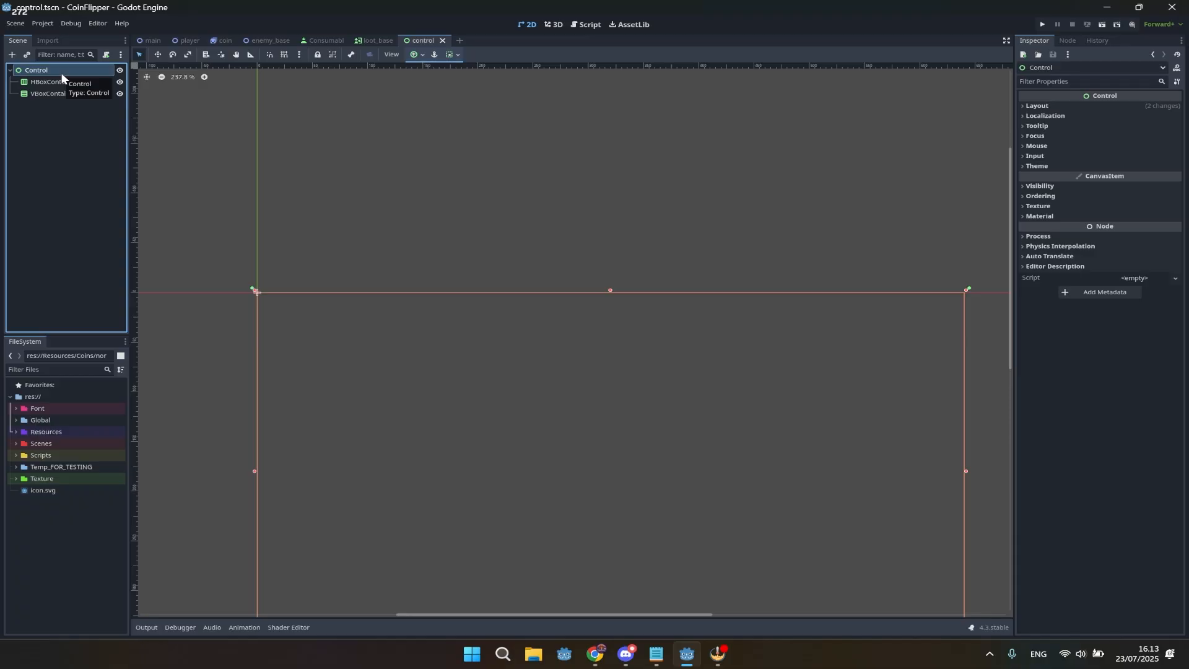
- Add a Button node as a child of the HBoxContainer
right_click(61, 73)
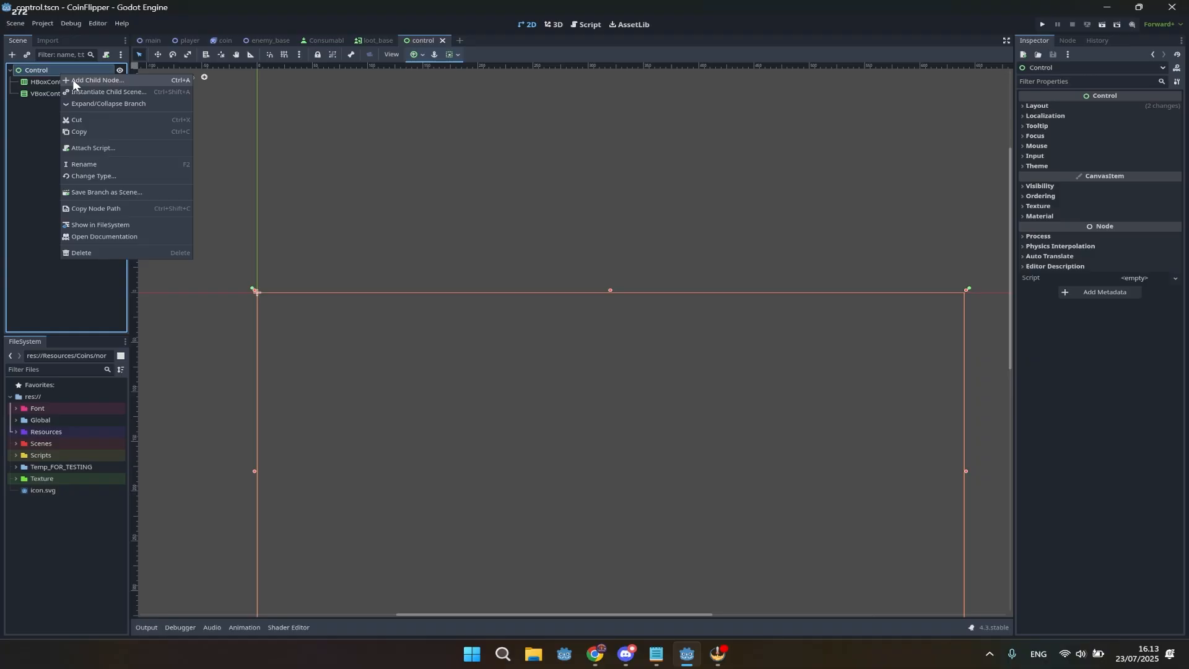
click(20, 103)
click(35, 81)
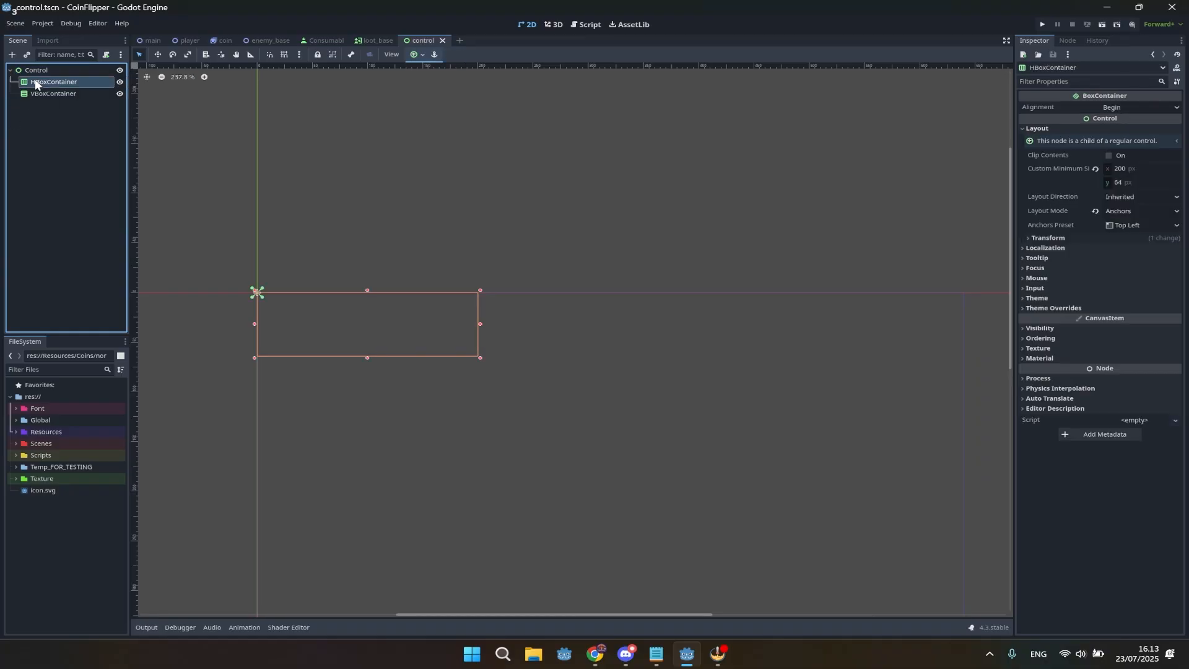
right_click(35, 80)
click(84, 109)
- Add a Label node as a child of the VBoxContainer
click(53, 105)
right_click(54, 104)
click(75, 107)
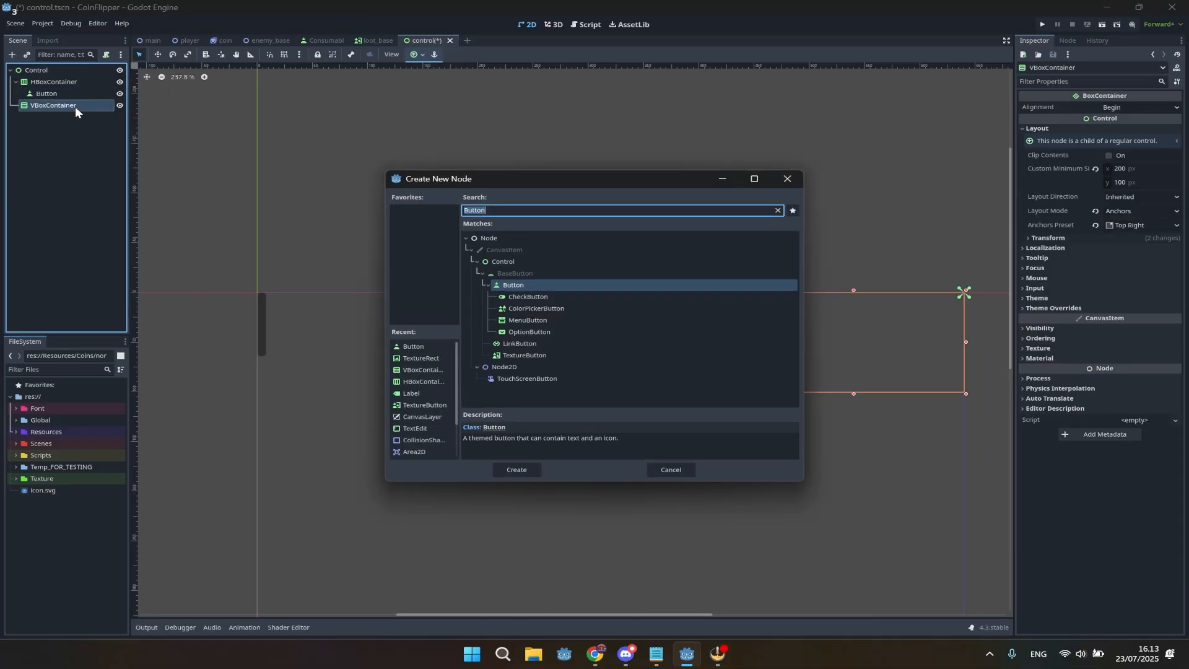
text(Label)
key(Return)
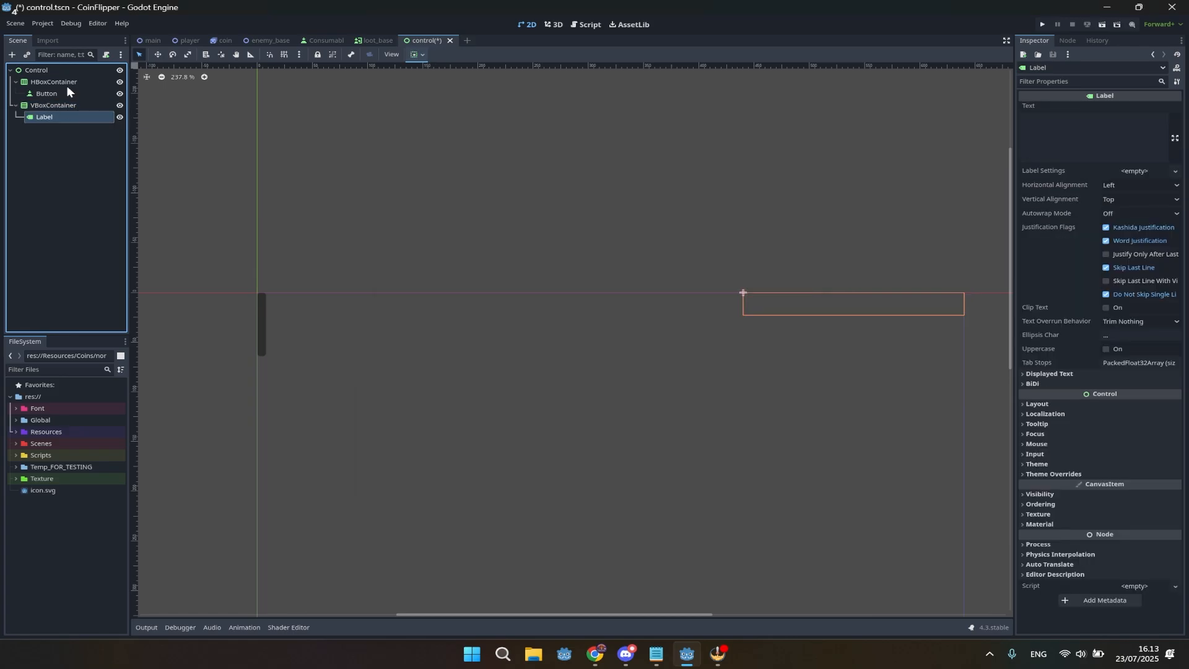
- Set the custom minimum width of the HBoxContainer's Button to 64 px
click(63, 94)
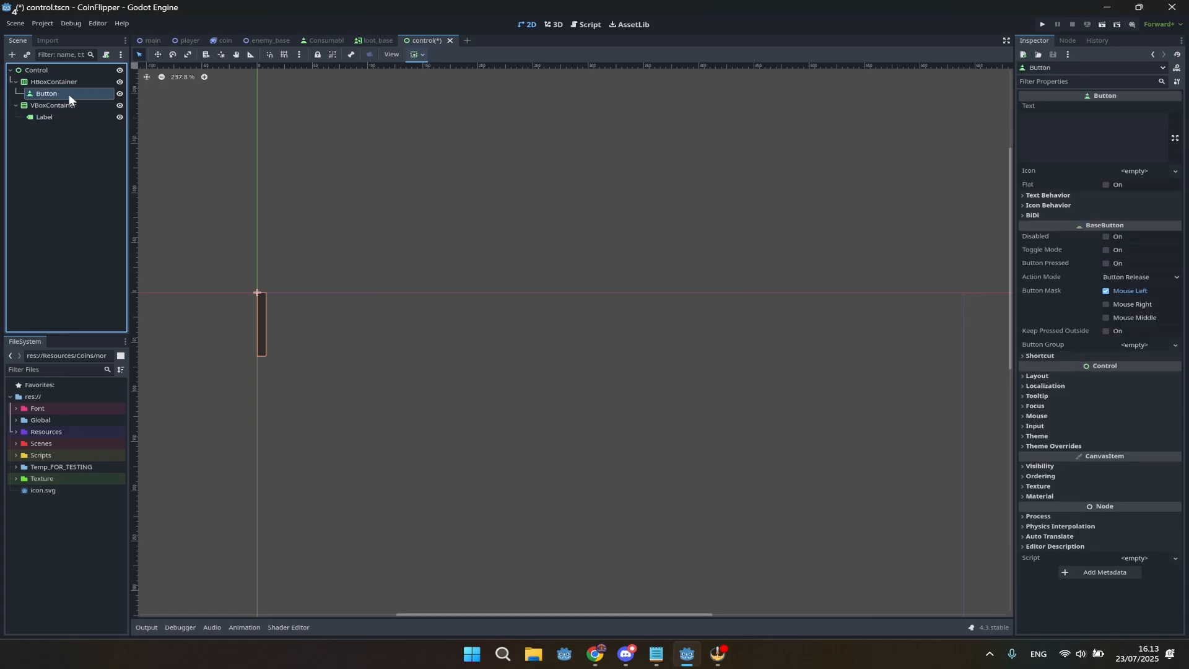
click(1064, 376)
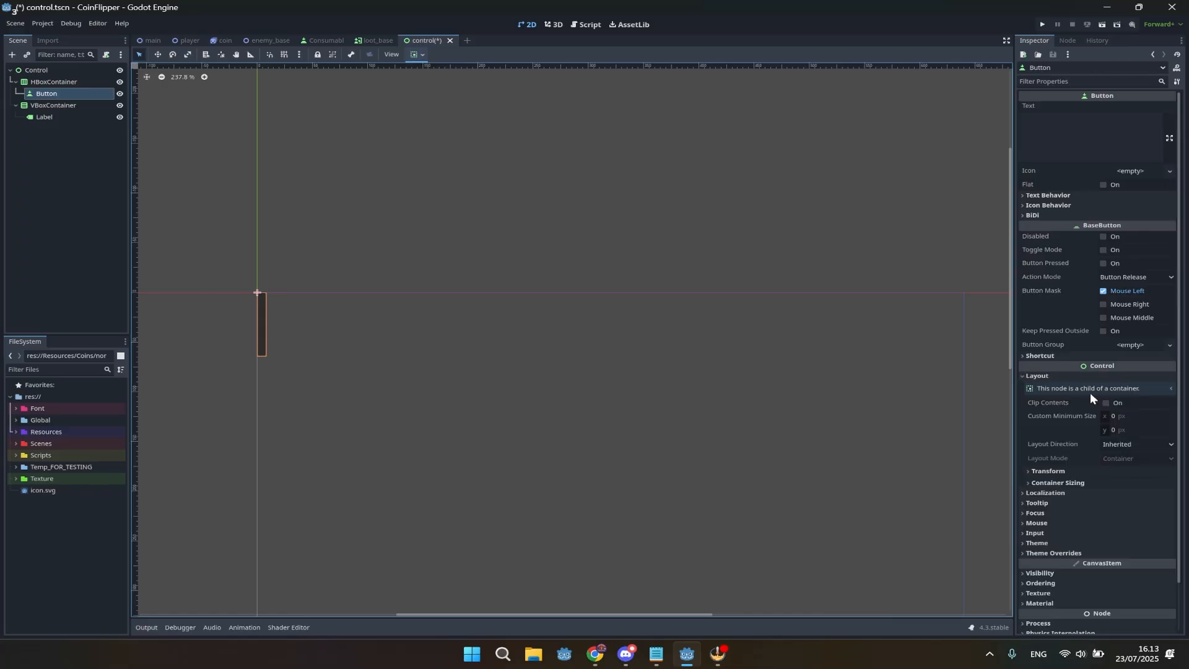
click(1137, 418)
text(64)
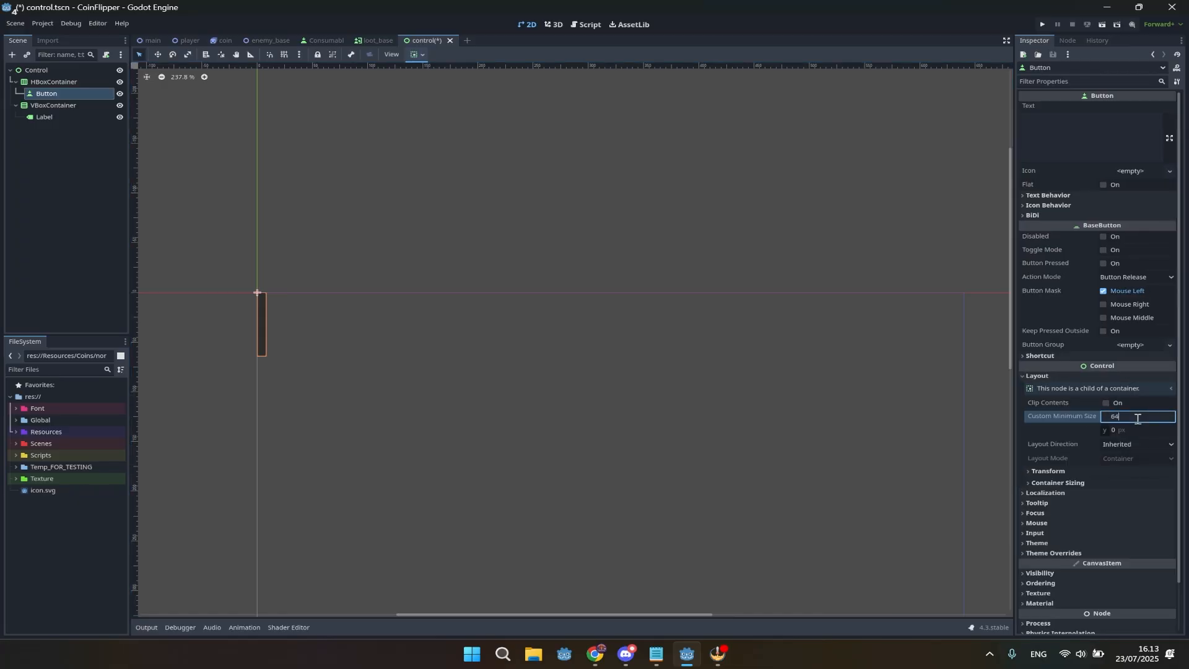
key(Return)
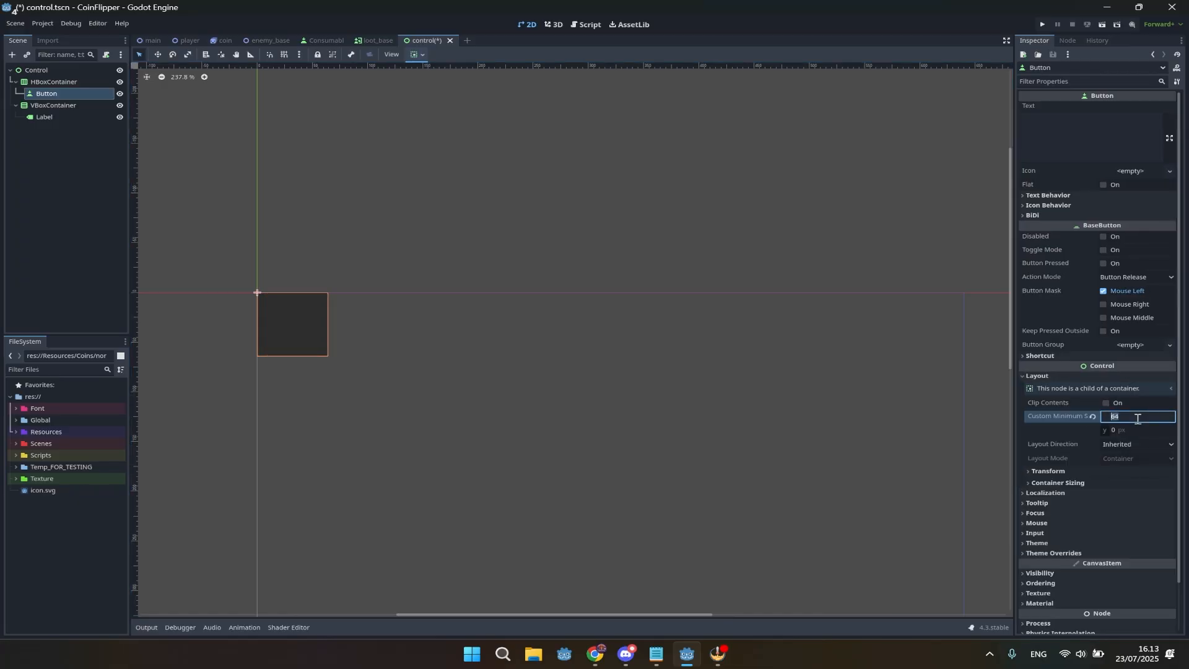
- Set the custom minimum height of the VBoxContainer's Label to 40 px
click(81, 118)
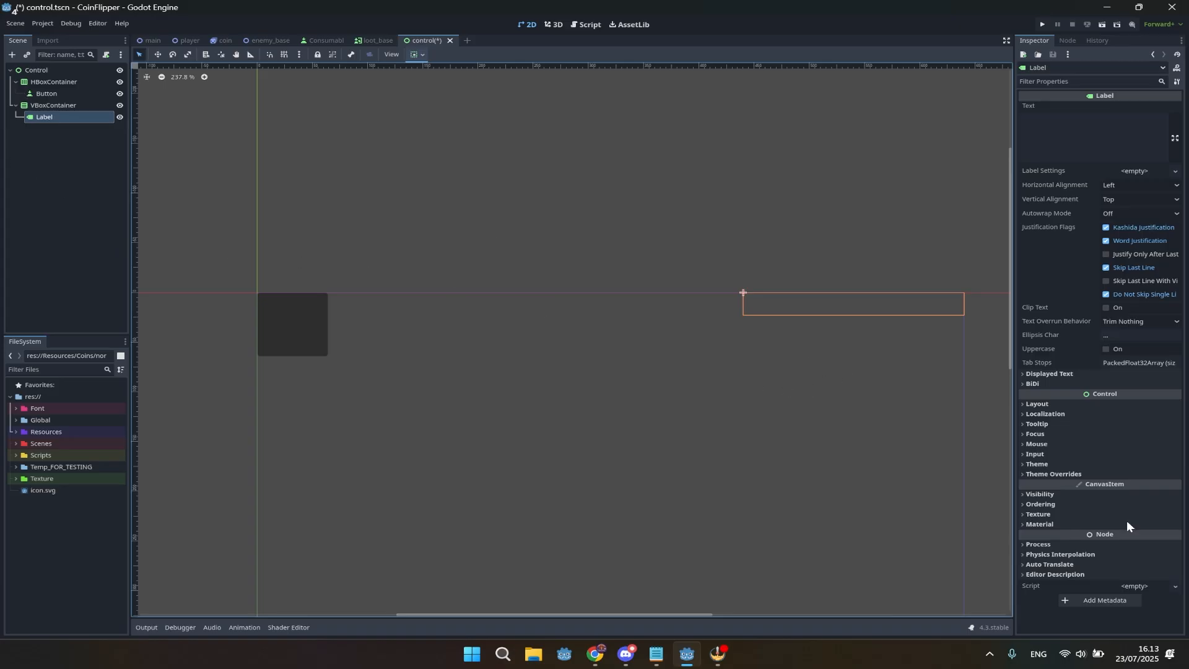
click(1049, 404)
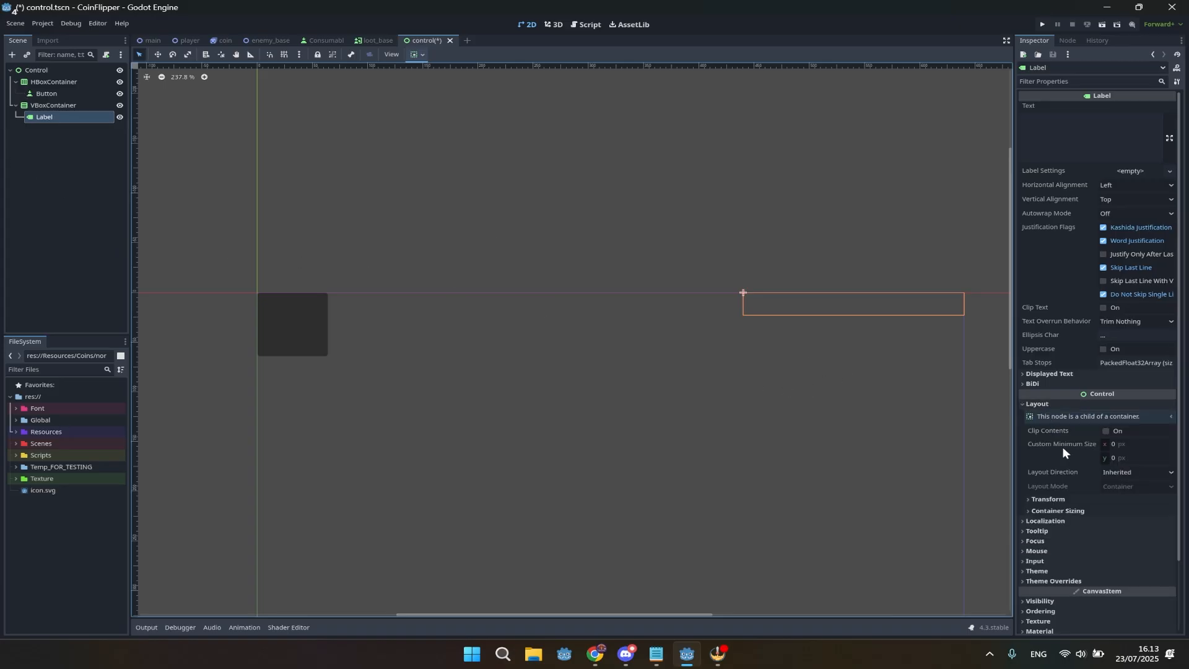
click(1132, 454)
text(4)
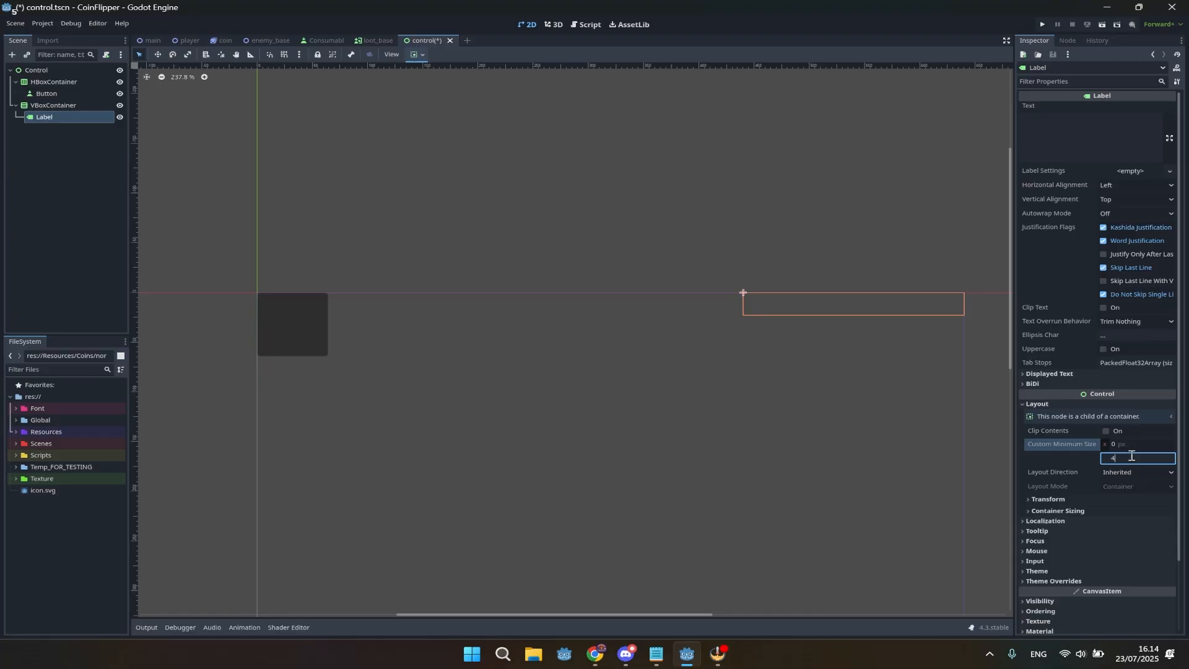
text(0)
key(Return)
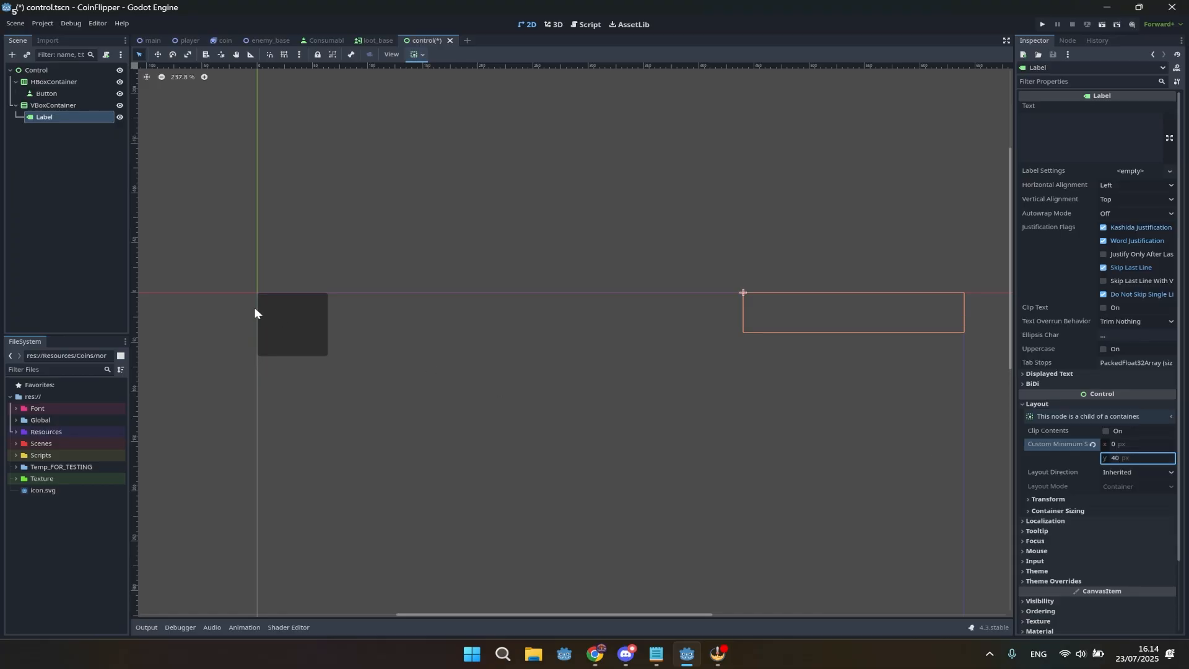
- Save the scene and set the text of the VBoxContainer's Label to "Subsribe"
click(47, 210)
key(ctrl+s)
click(53, 118)
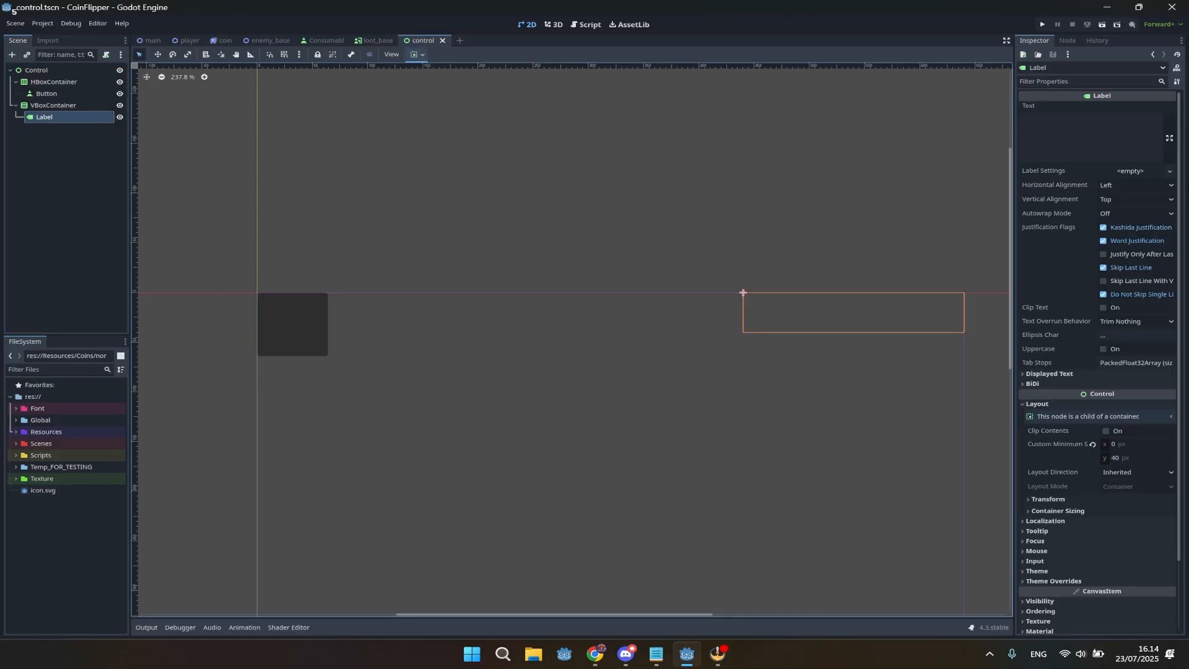
click(1084, 143)
text(Subsci)
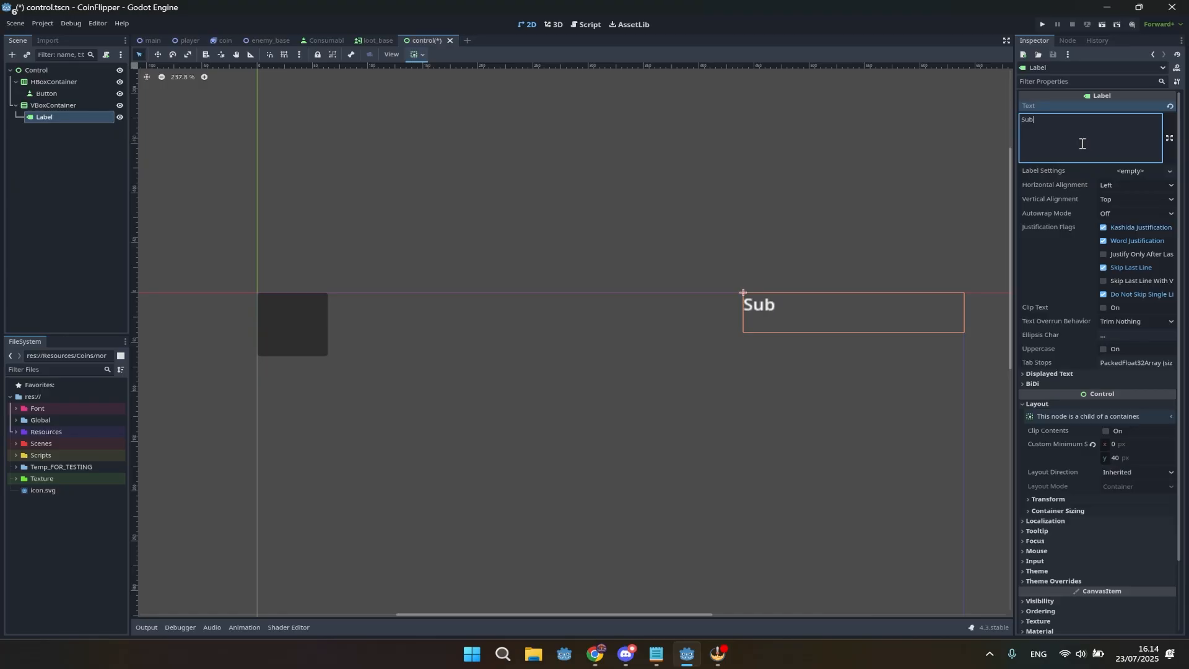
key(BackSpace)
key(BackSpace)
text(ribe)
- Set the text of the HBoxContainer's Button to "Enter" and save the scene
click(46, 93)
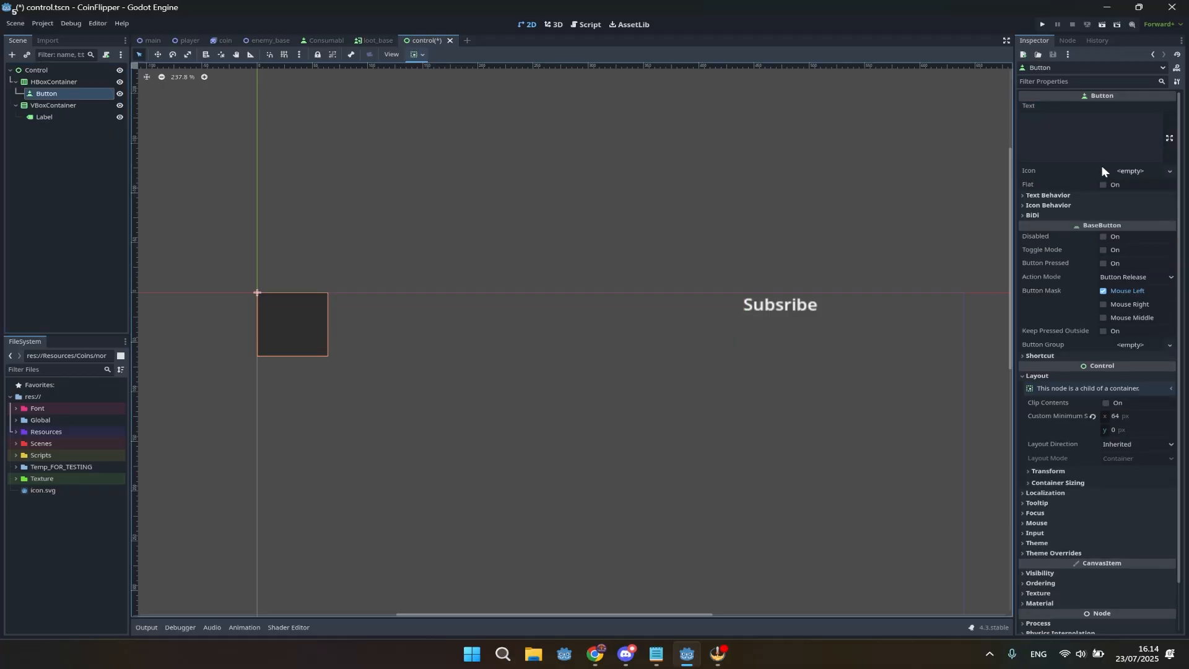
click(1105, 144)
text(Enter)
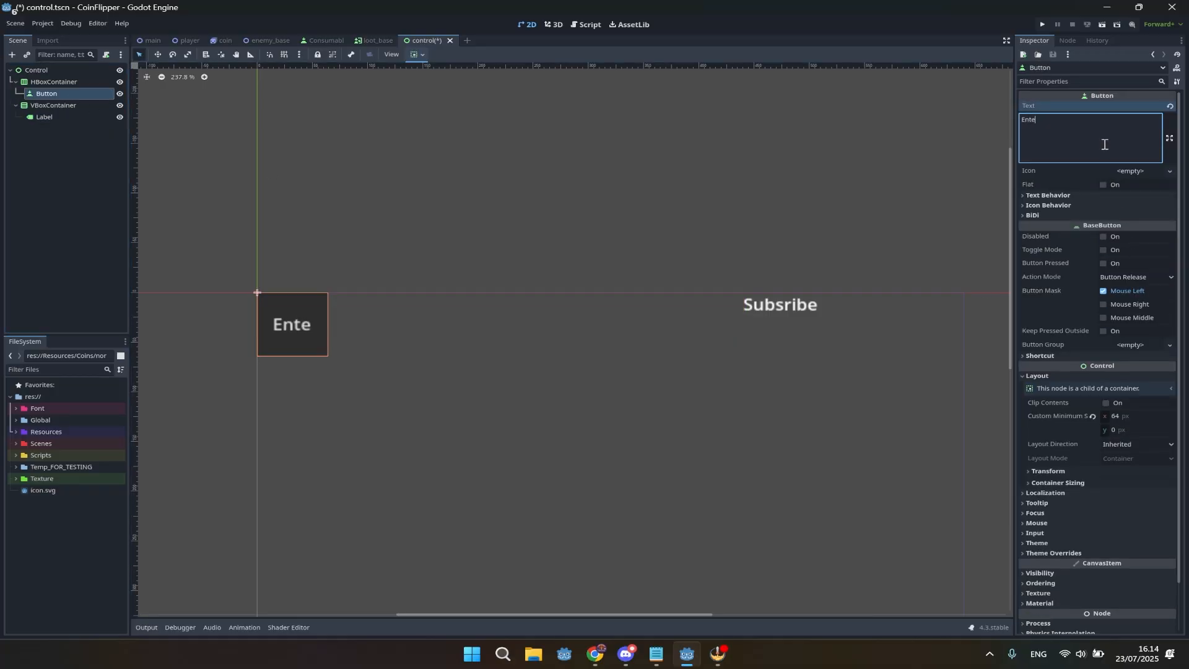
click(75, 198)
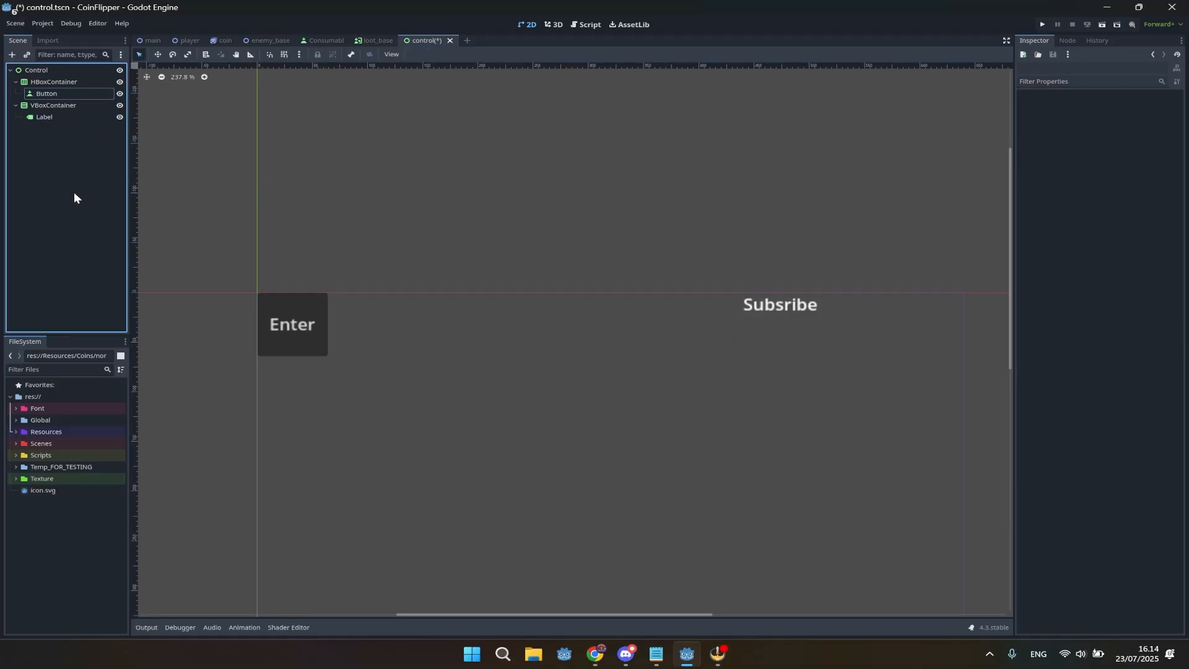
key(ctrl+s)
click(35, 70)
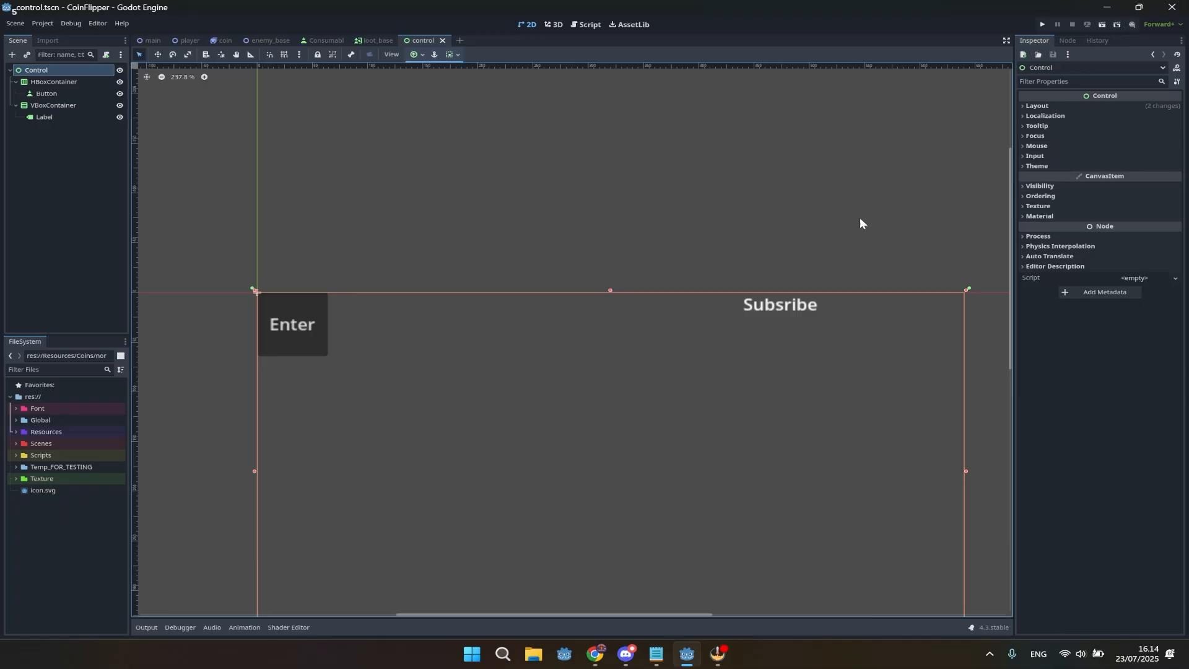
- Add a Button node as a child of the VBoxContainer and expand its layout properties
right_click(57, 106)
click(91, 110)
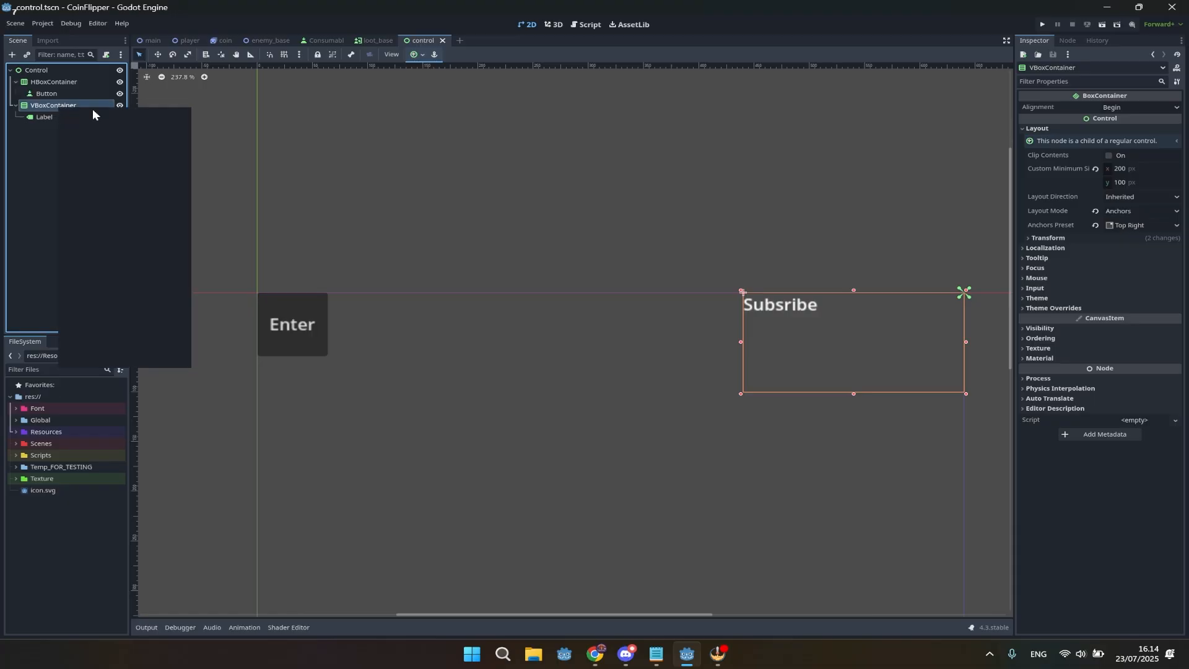
text(Button)
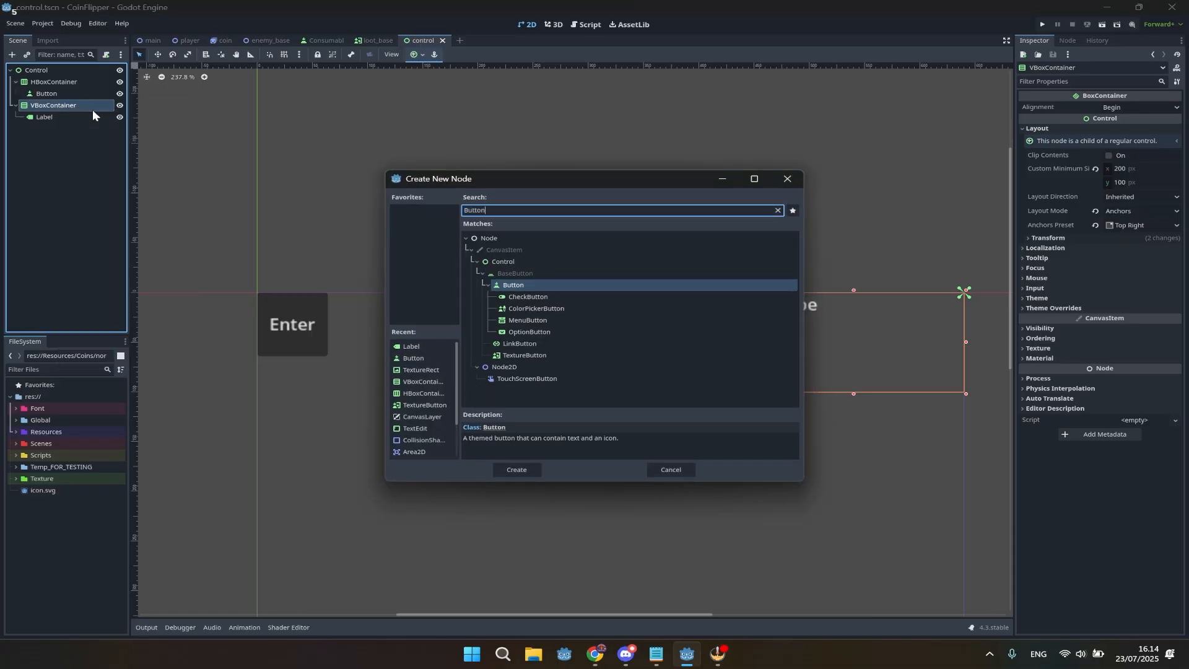
key(Return)
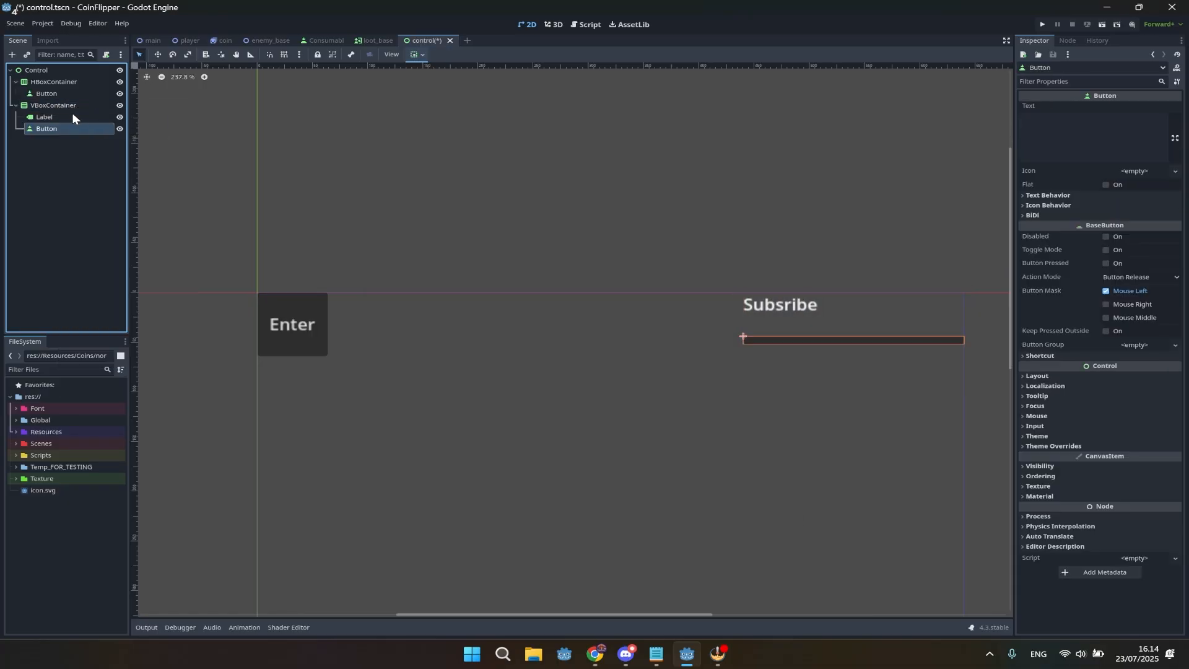
click(1098, 378)
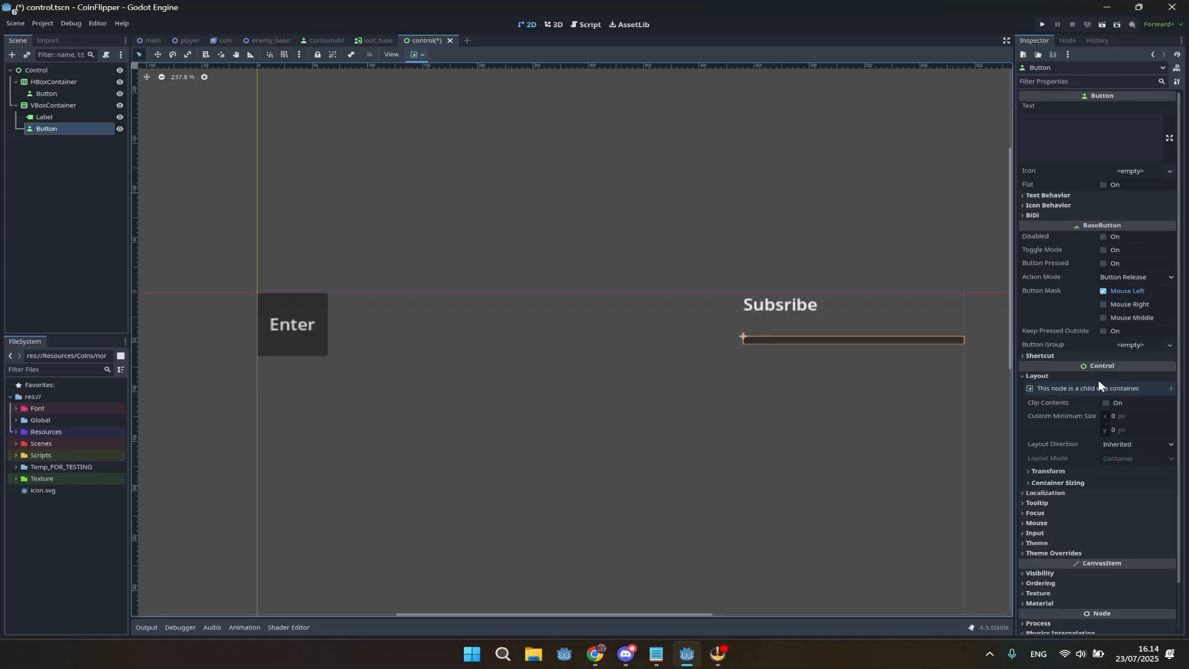
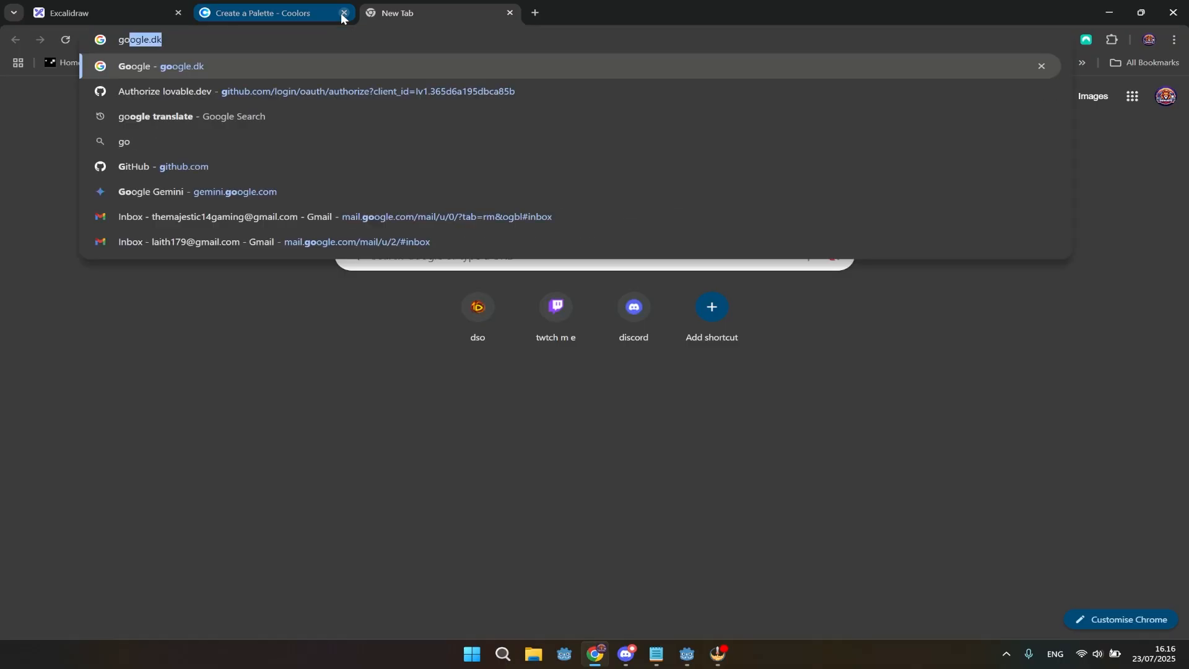
- Search the web in the browser for "golden hex code"
key(BackSpace)
key(BackSpace)
key(BackSpace)
key(BackSpace)
key(BackSpace)
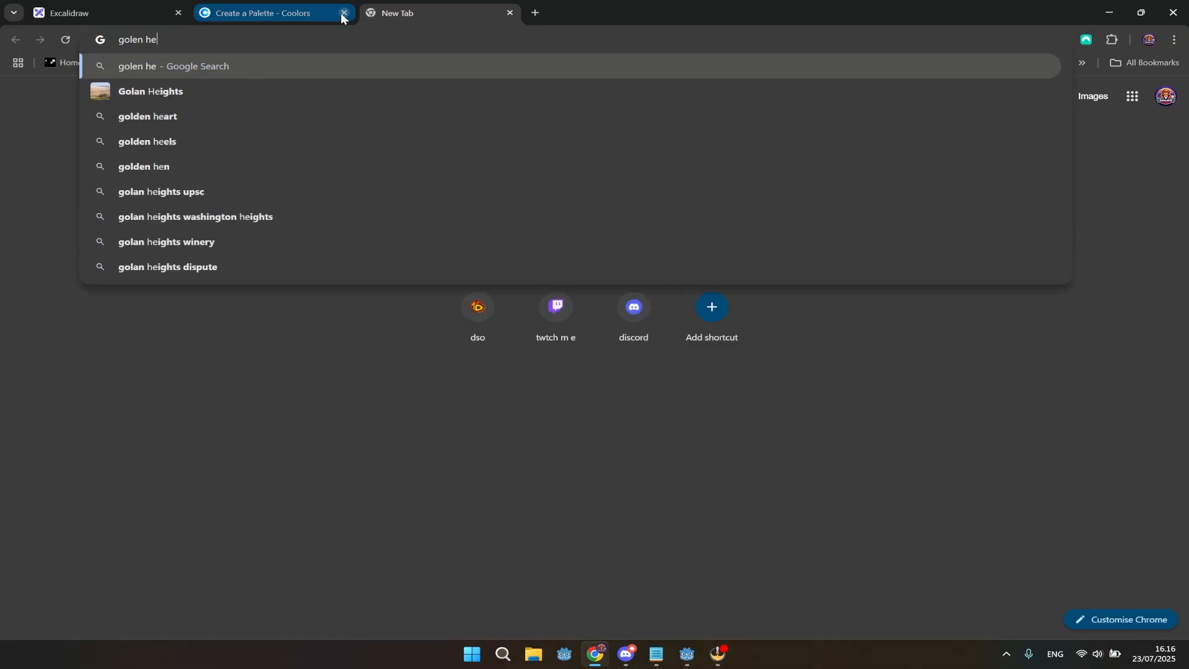
key(BackSpace)
text(d)
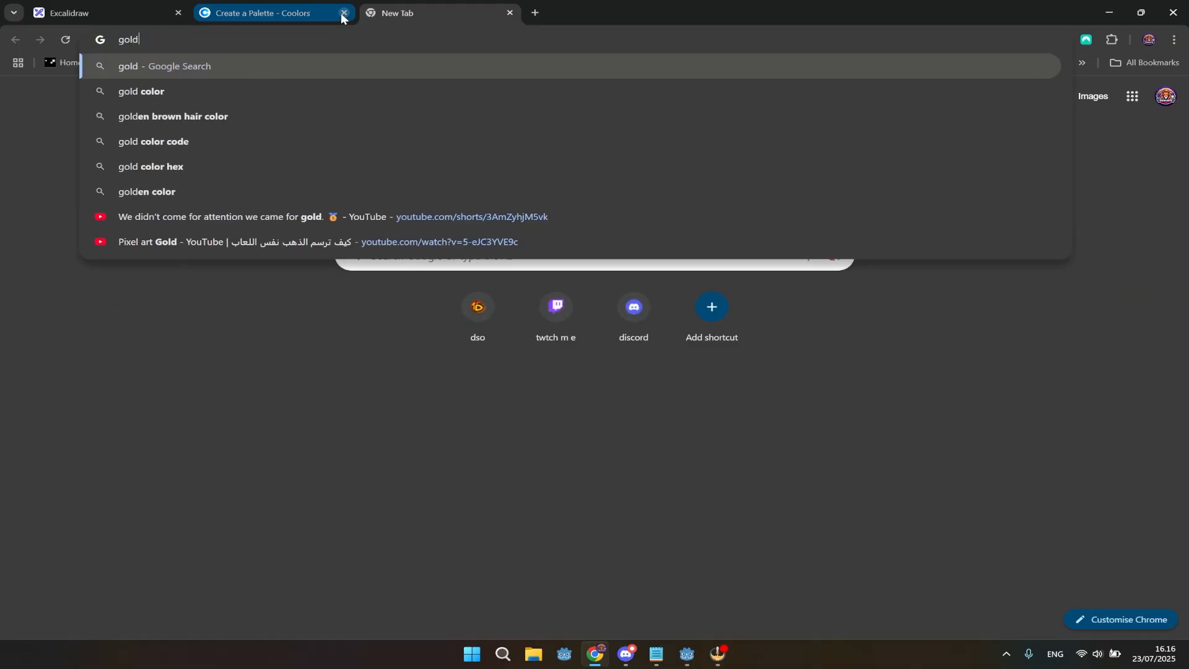
text(en hex code)
key(Return)
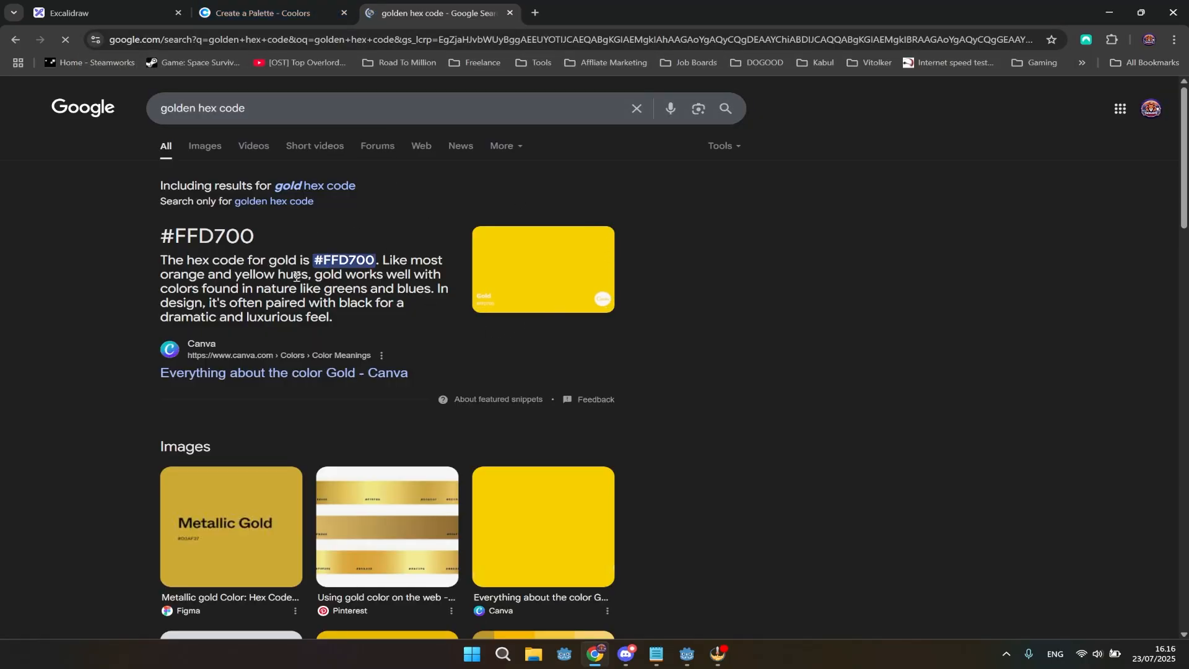
- Preview the Metallic Gold image result from Figma to read its hex code
click(208, 539)
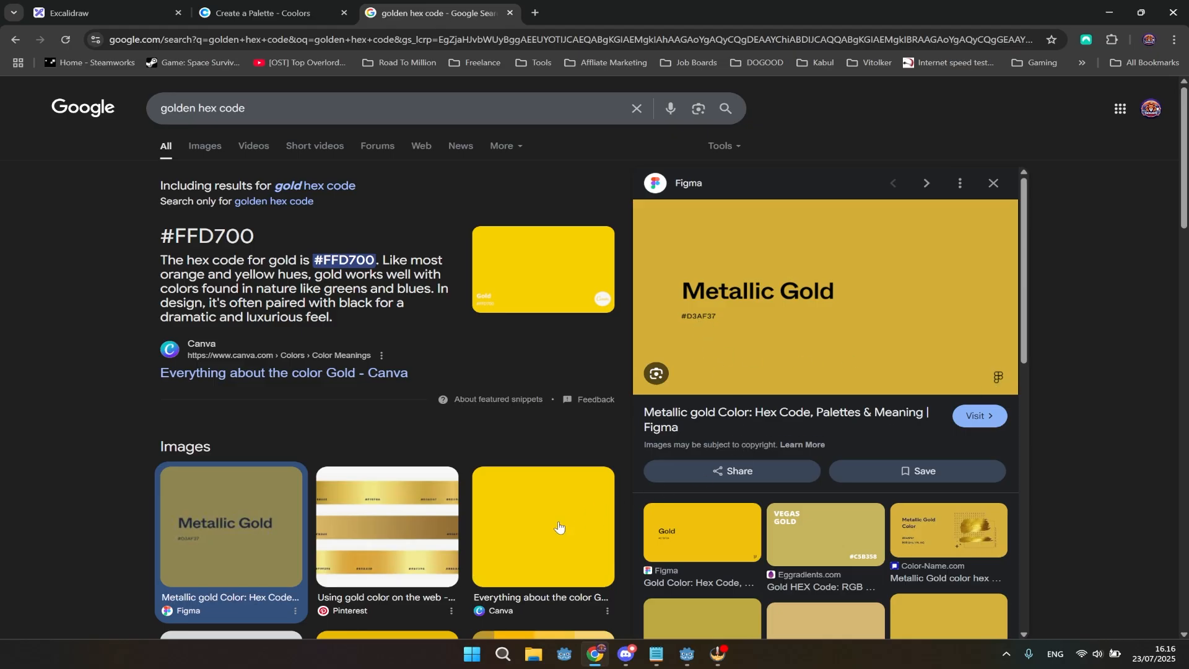
click(378, 530)
click(228, 527)
- Write the metallic gold code D3AF37 after the search query and copy it to the clipboard
click(405, 111)
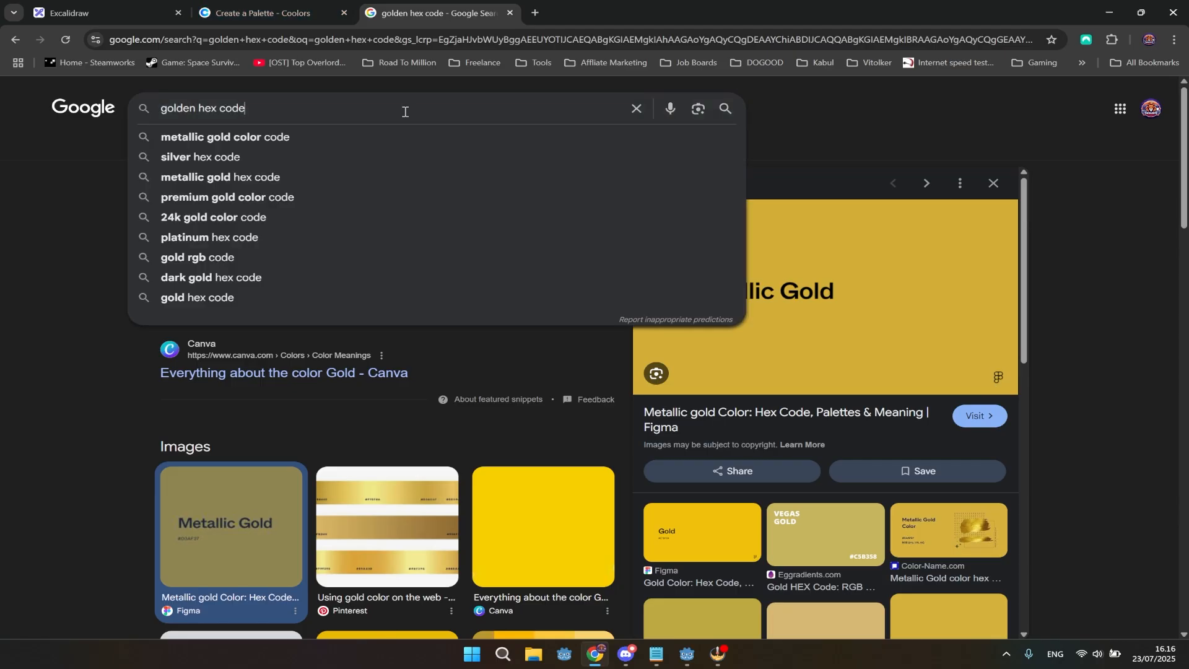
text(D)
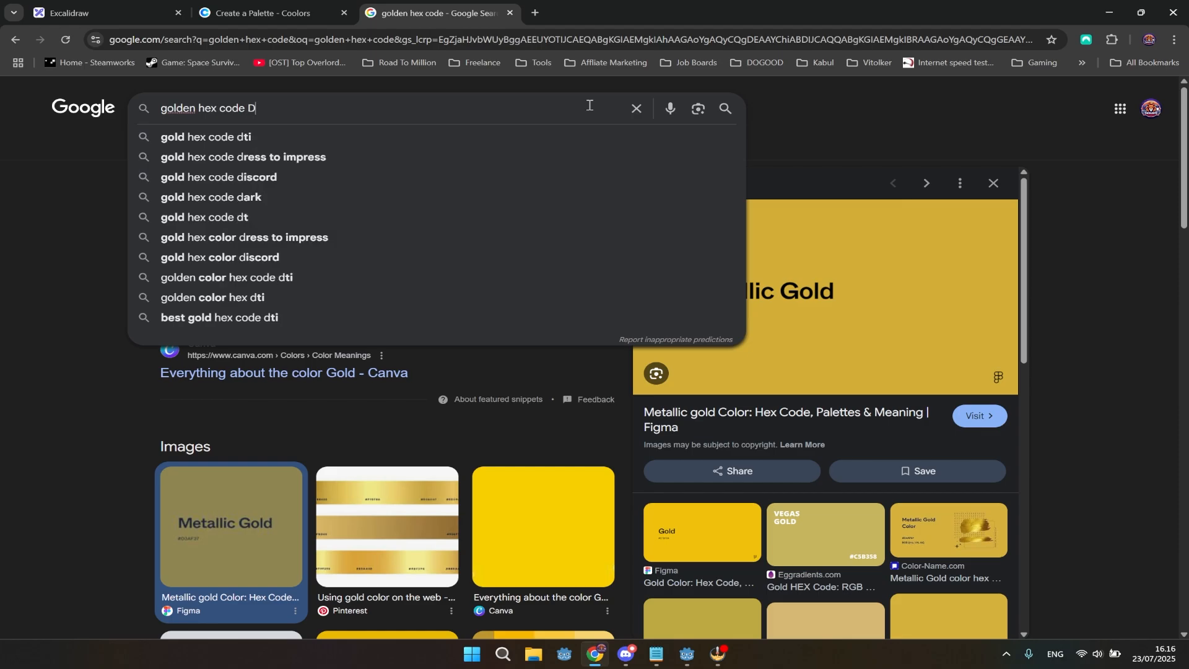
text(3)
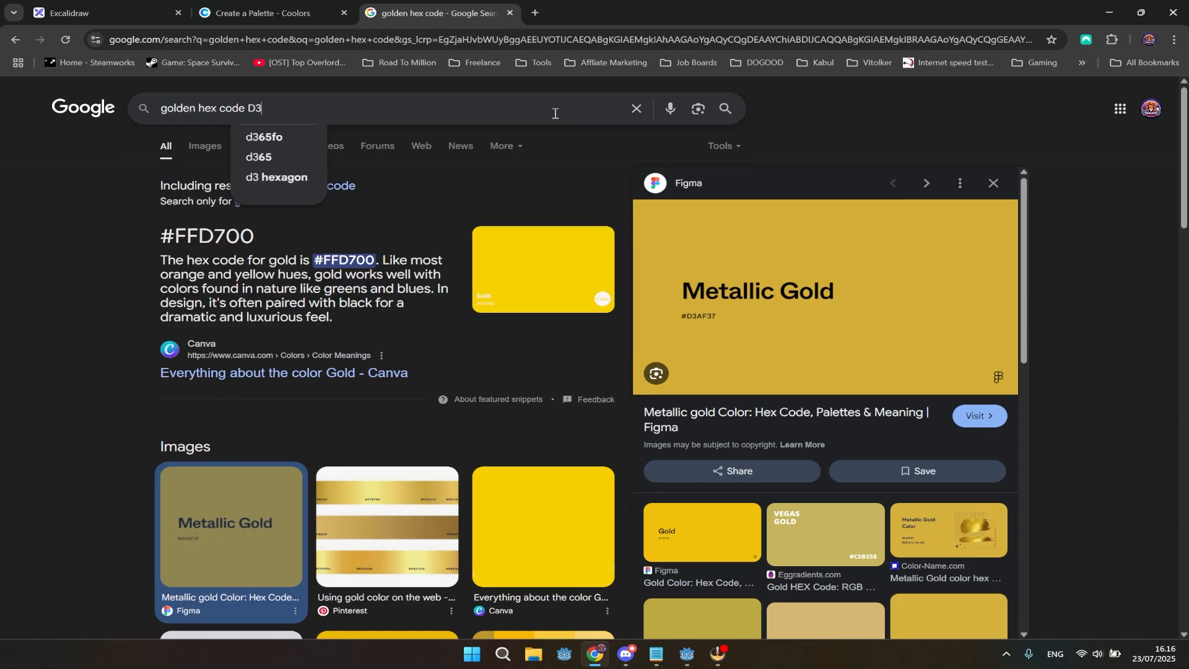
text(A)
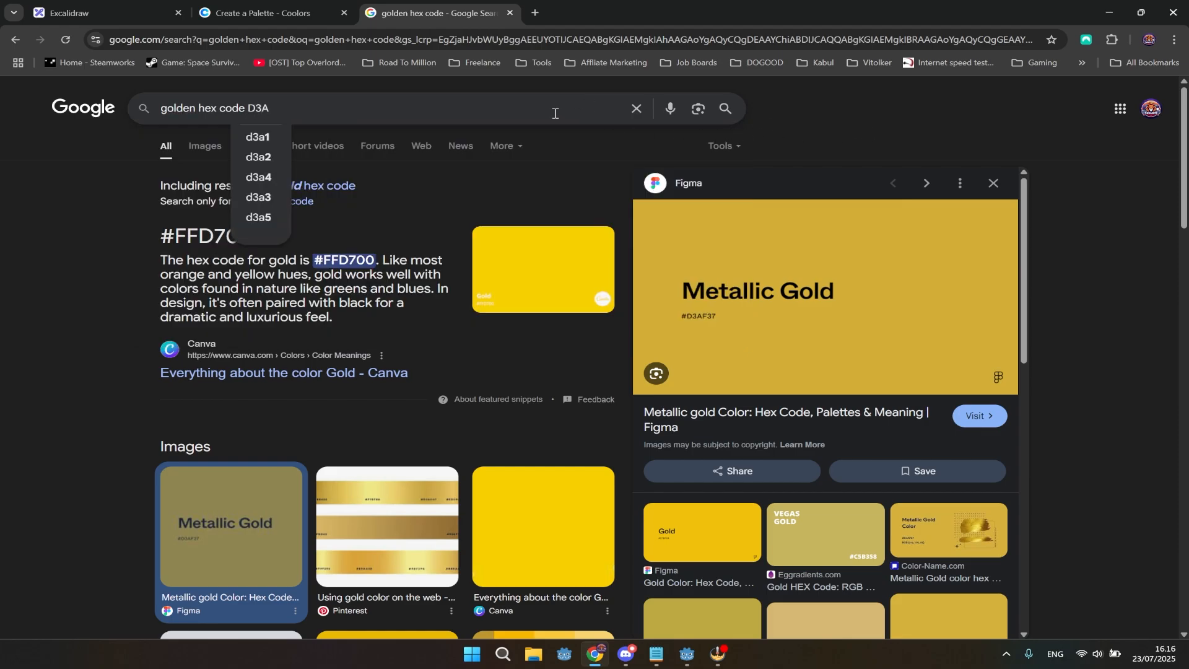
text(F37)
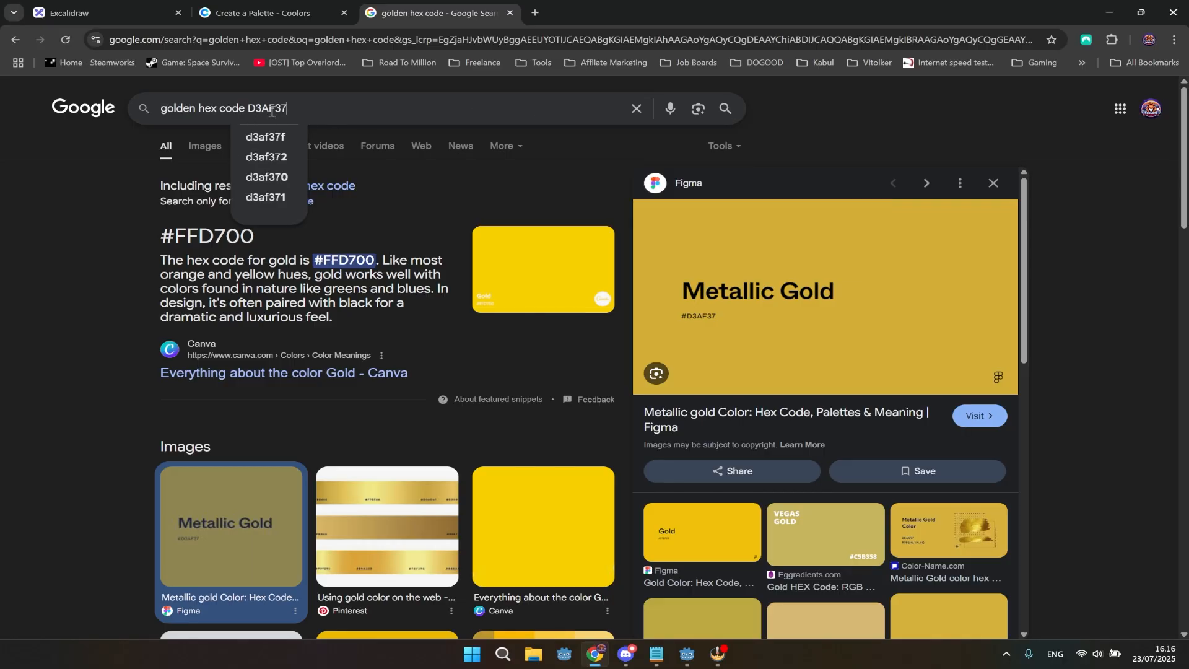
drag(313, 105, 247, 105)
key(ctrl+c)
- Set the first colour of the Coolors palette to D3AF37 and lock it
click(264, 12)
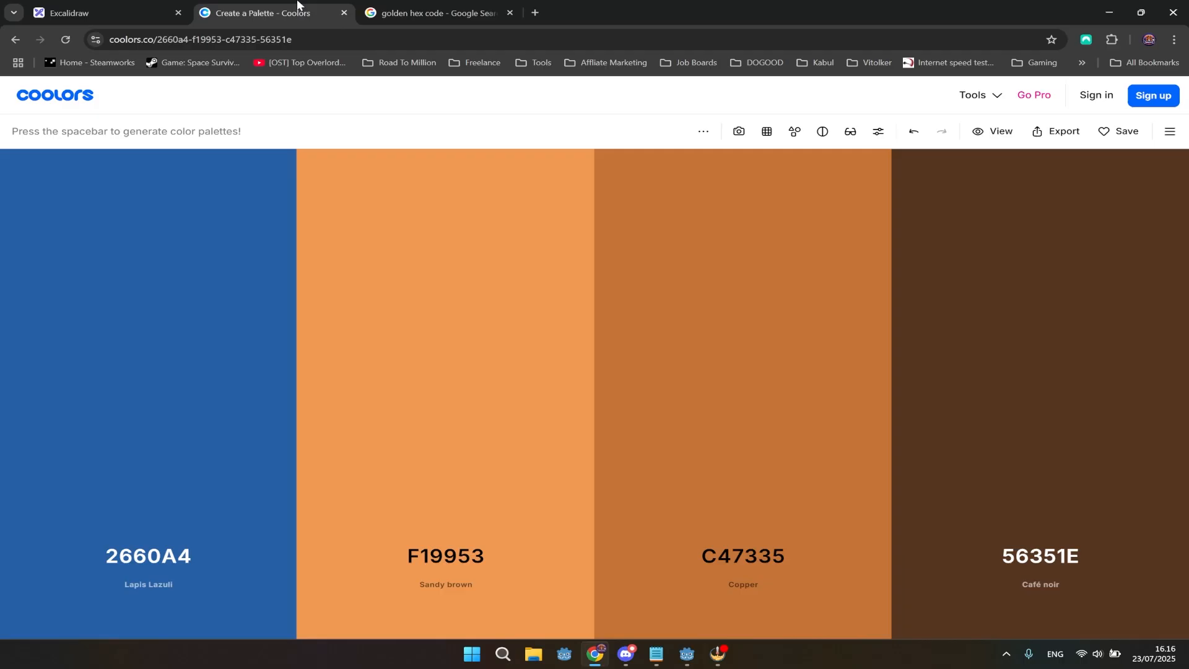
click(157, 560)
double_click(140, 486)
key(ctrl+v)
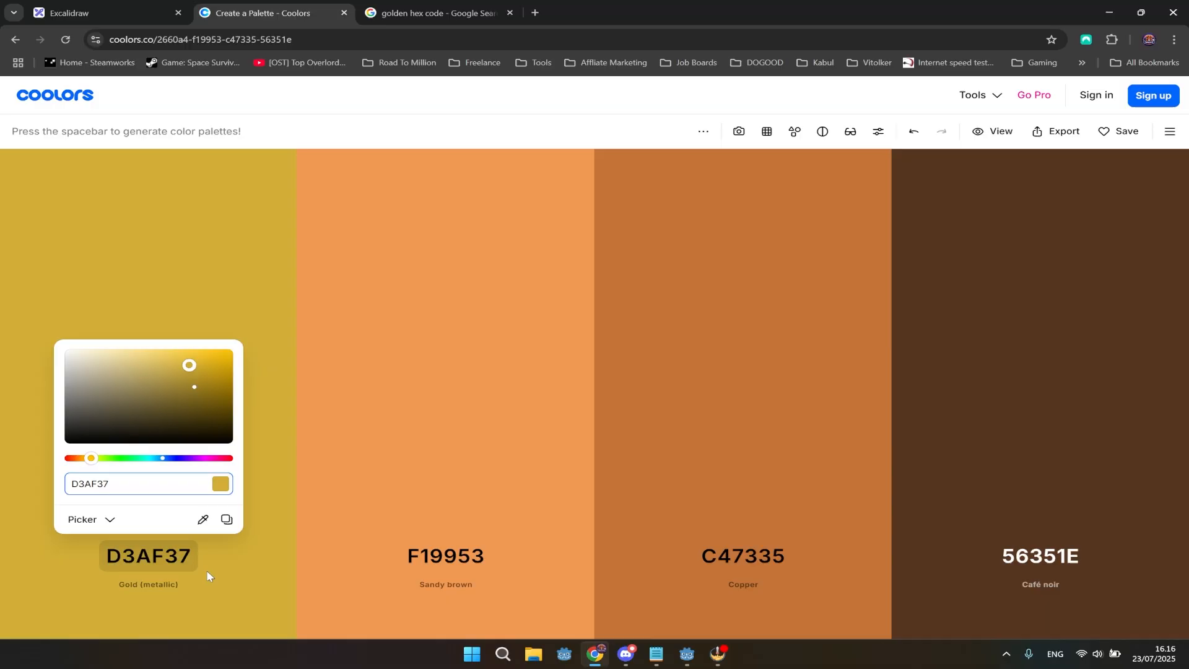
click(183, 530)
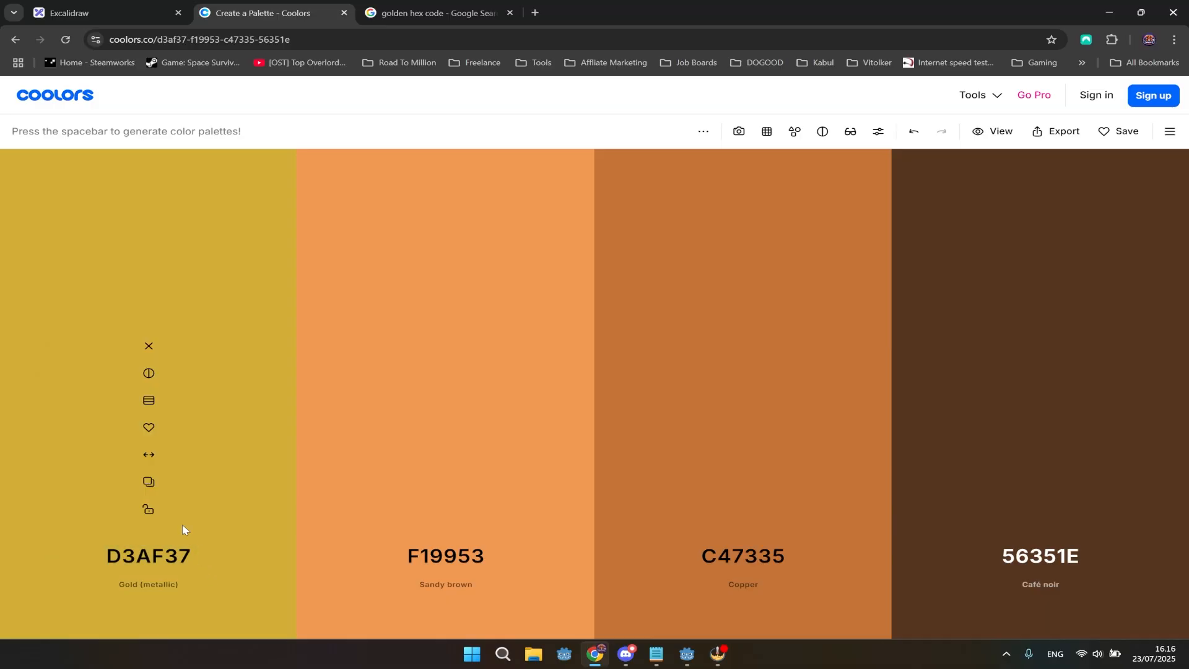
click(149, 509)
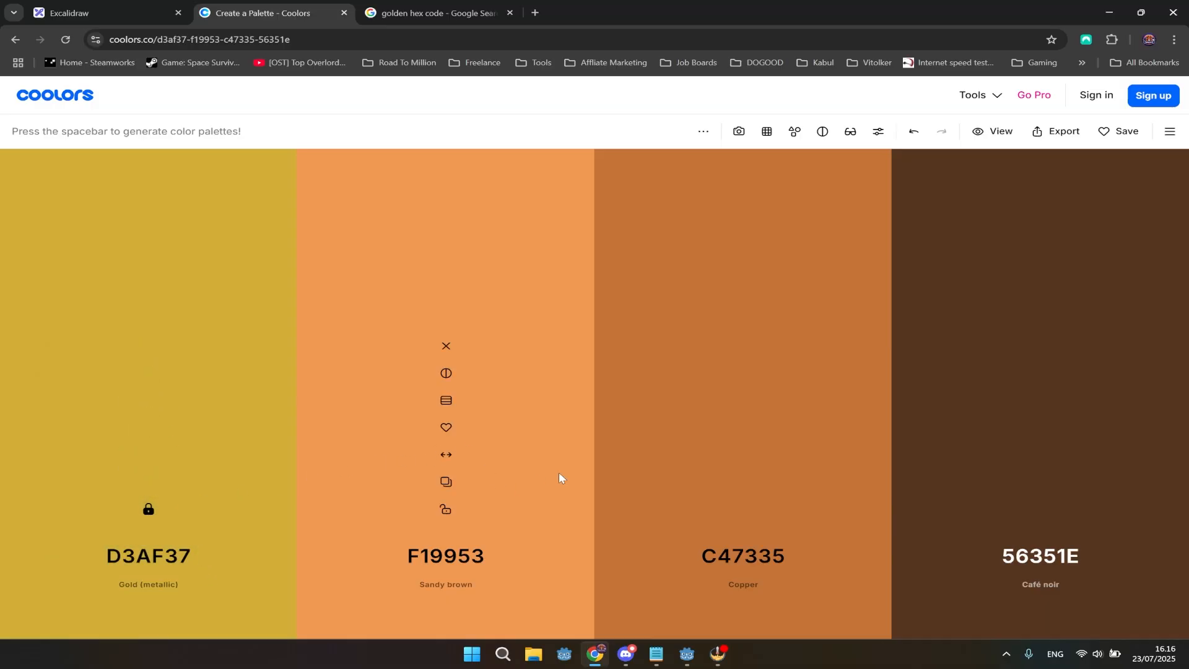
- Generate new palettes around the locked gold and lock the second colour, Federal blue 090446
key(space)
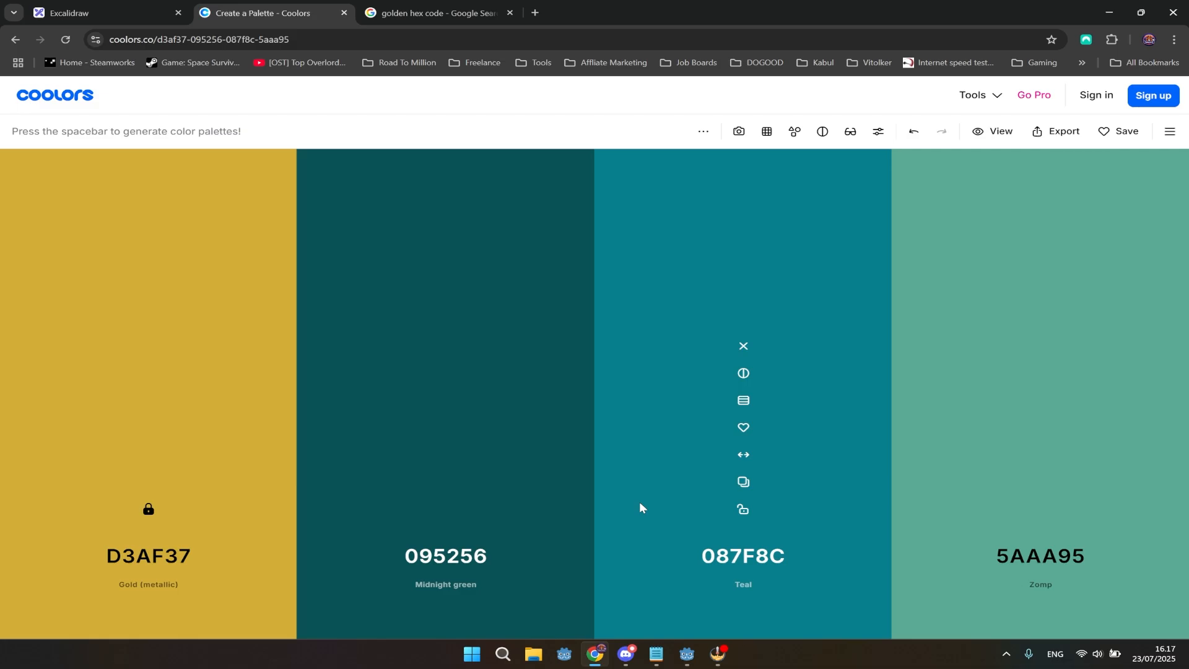
key(space)
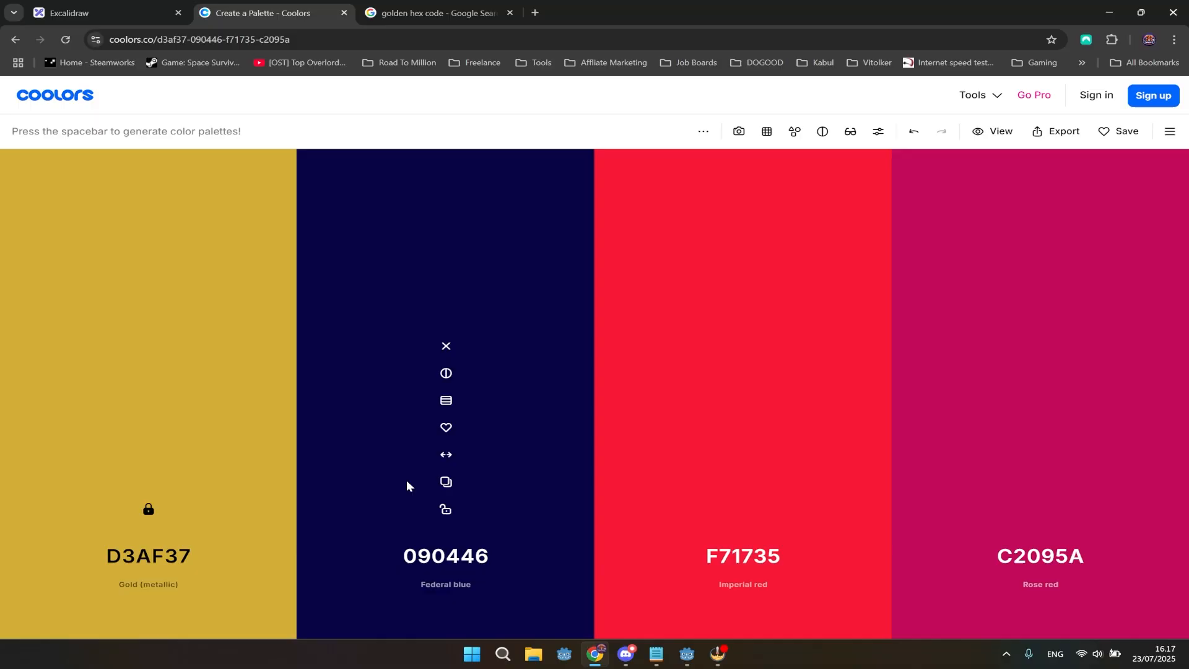
click(446, 509)
- Regenerate the two unlocked palette colours and lock Glaucous 547AA5 and Robin egg blue 50D8D7
key(space)
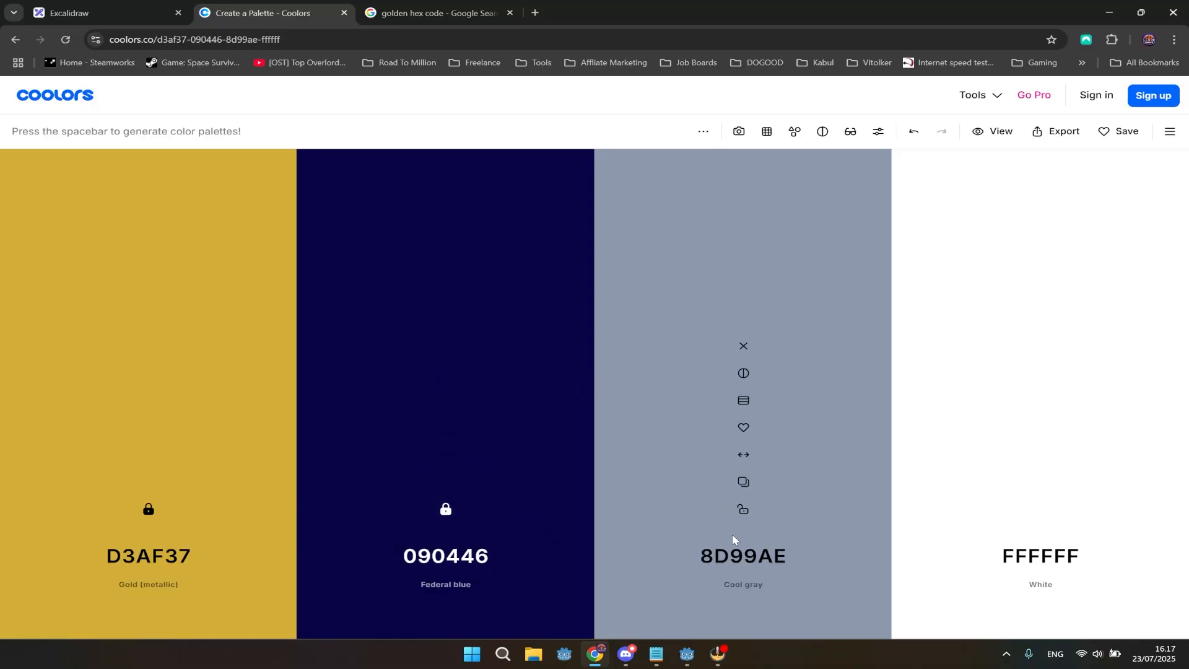
key(space)
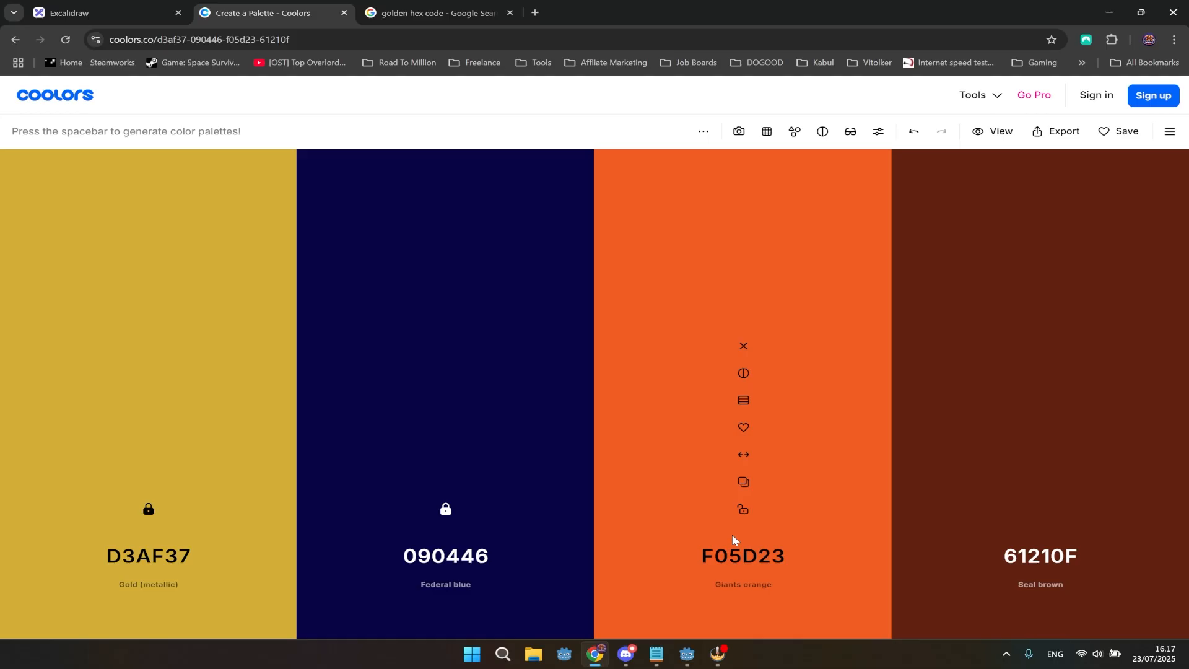
key(space)
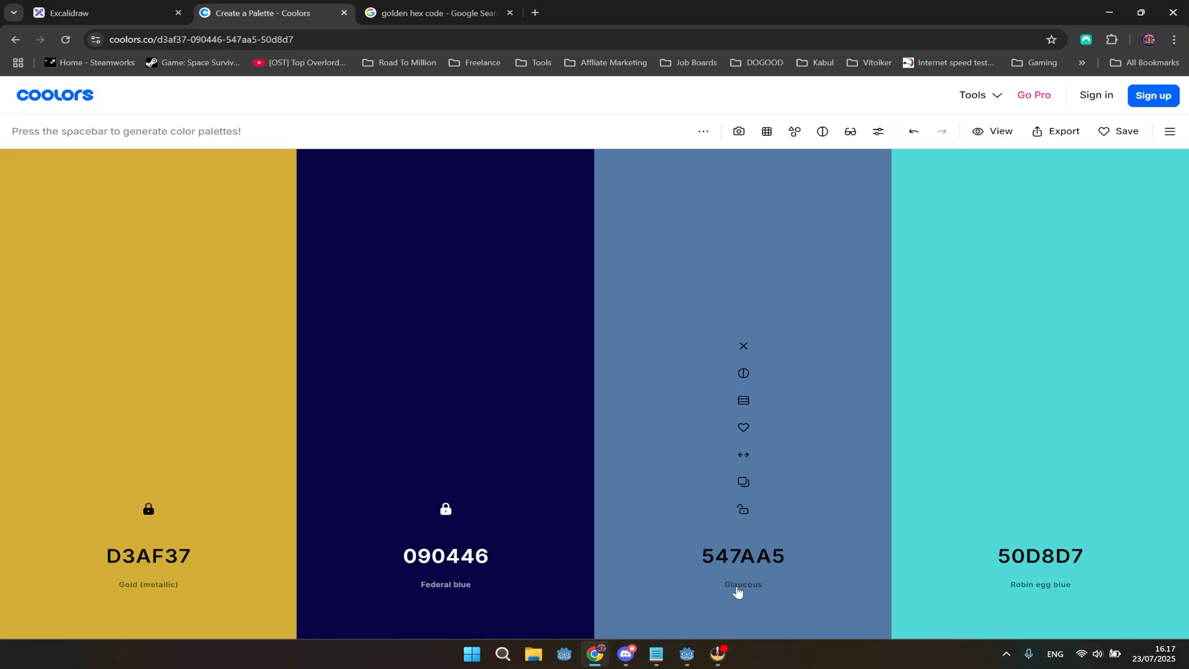
click(743, 509)
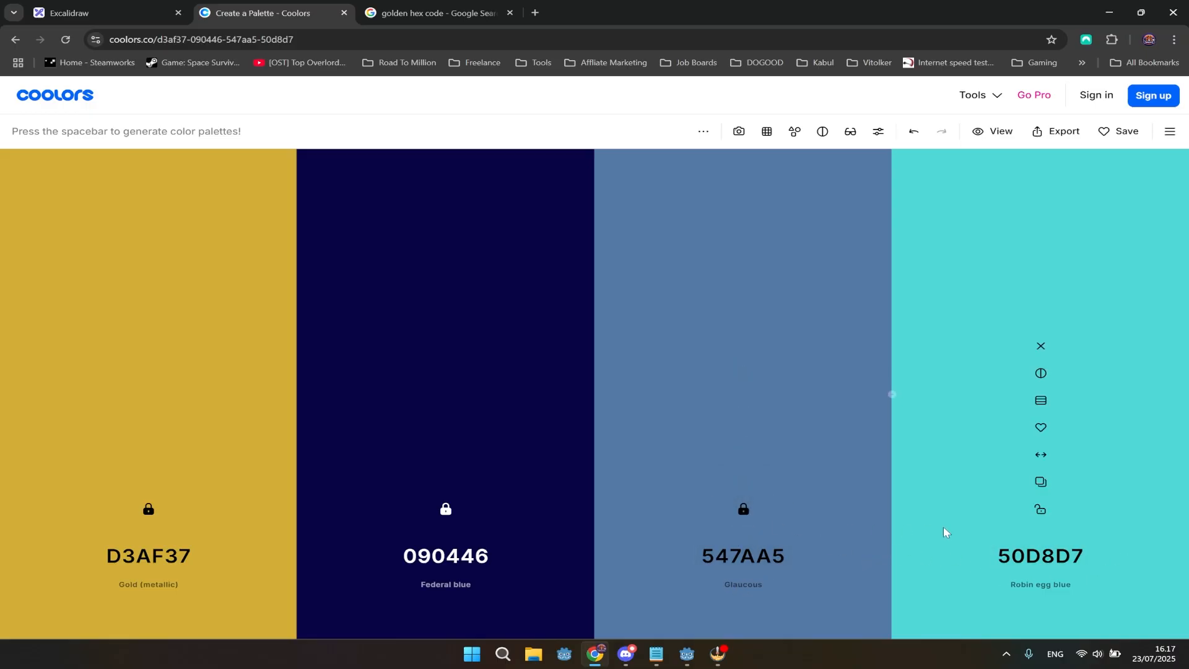
click(1043, 509)
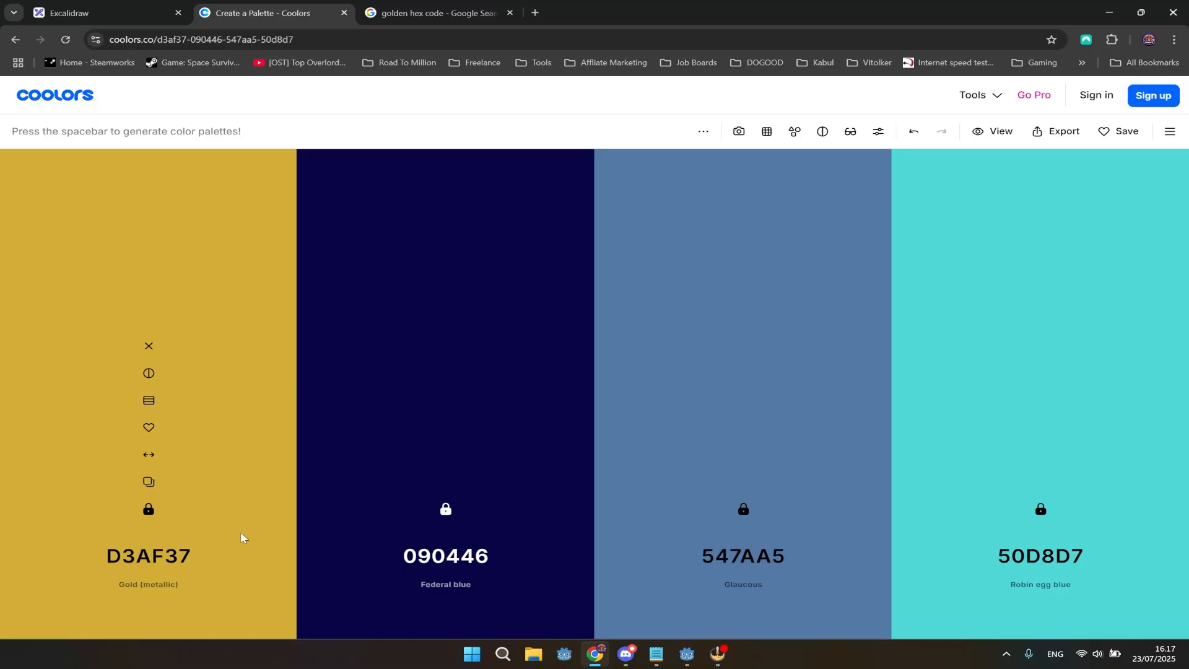
- Copy the Federal blue hex code 090446 from the palette and switch back to Godot
click(149, 509)
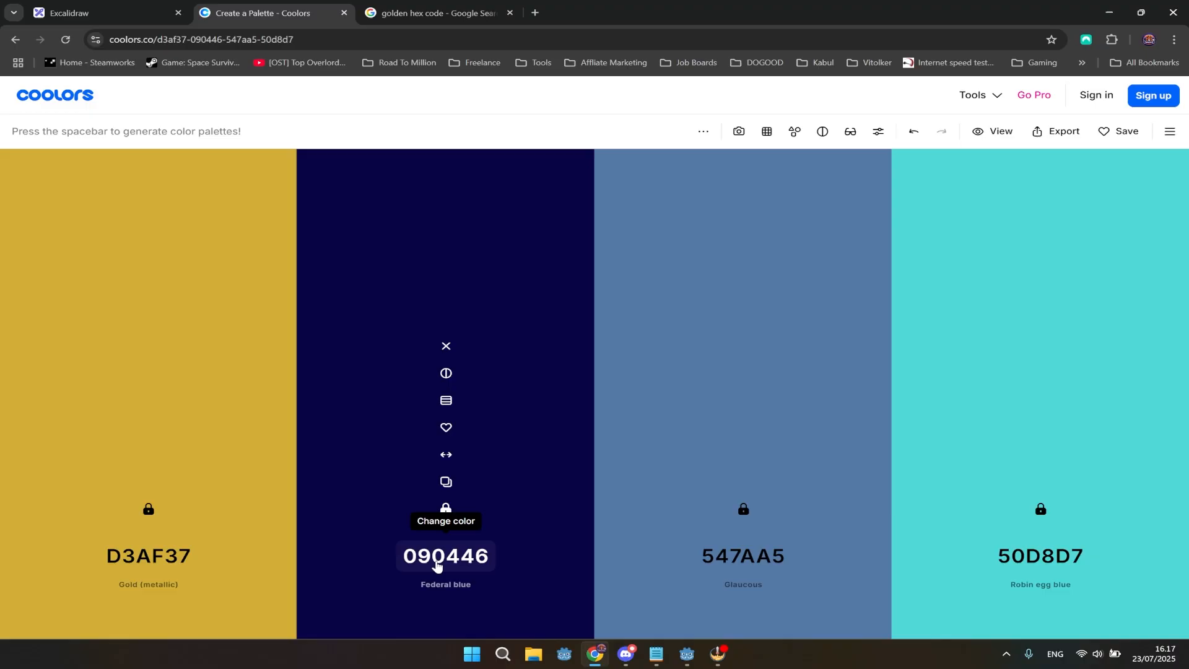
click(445, 482)
click(686, 655)
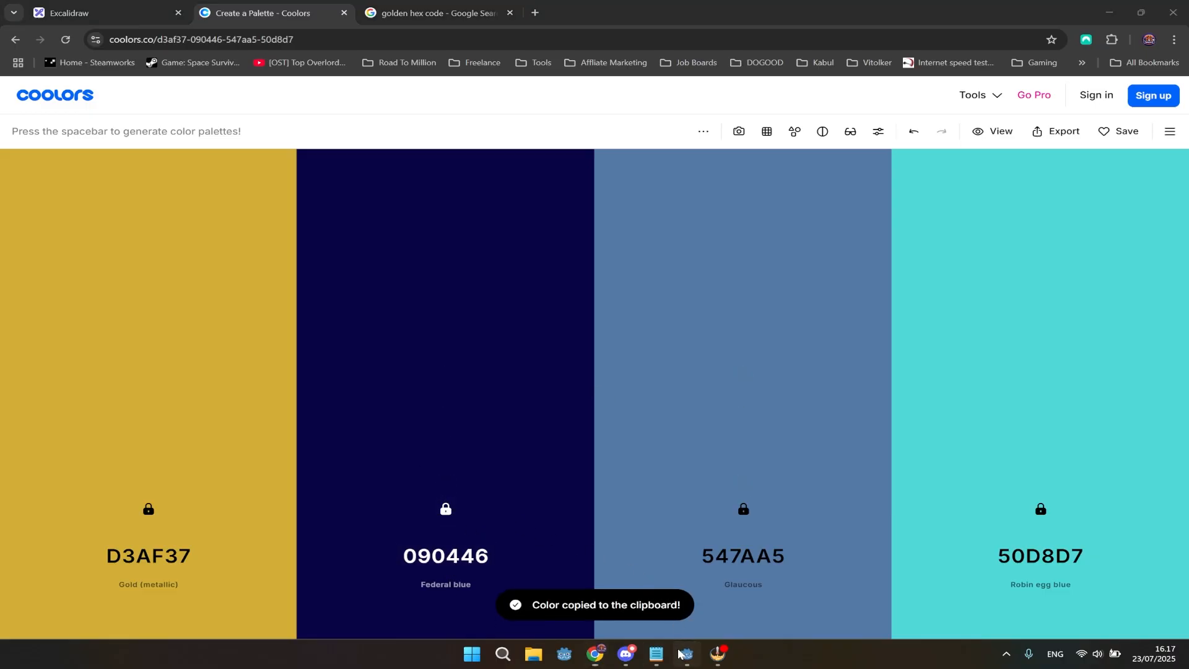
- Select the root Control node and show the Button type's items in its theme editor
click(54, 69)
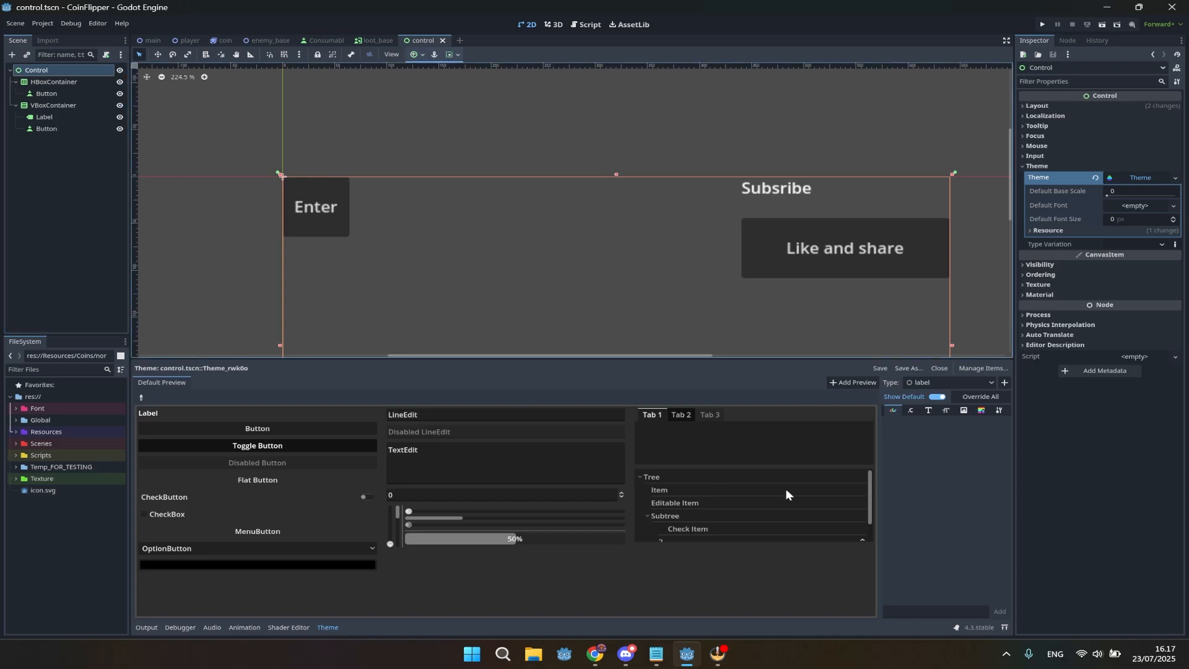
click(949, 381)
click(934, 396)
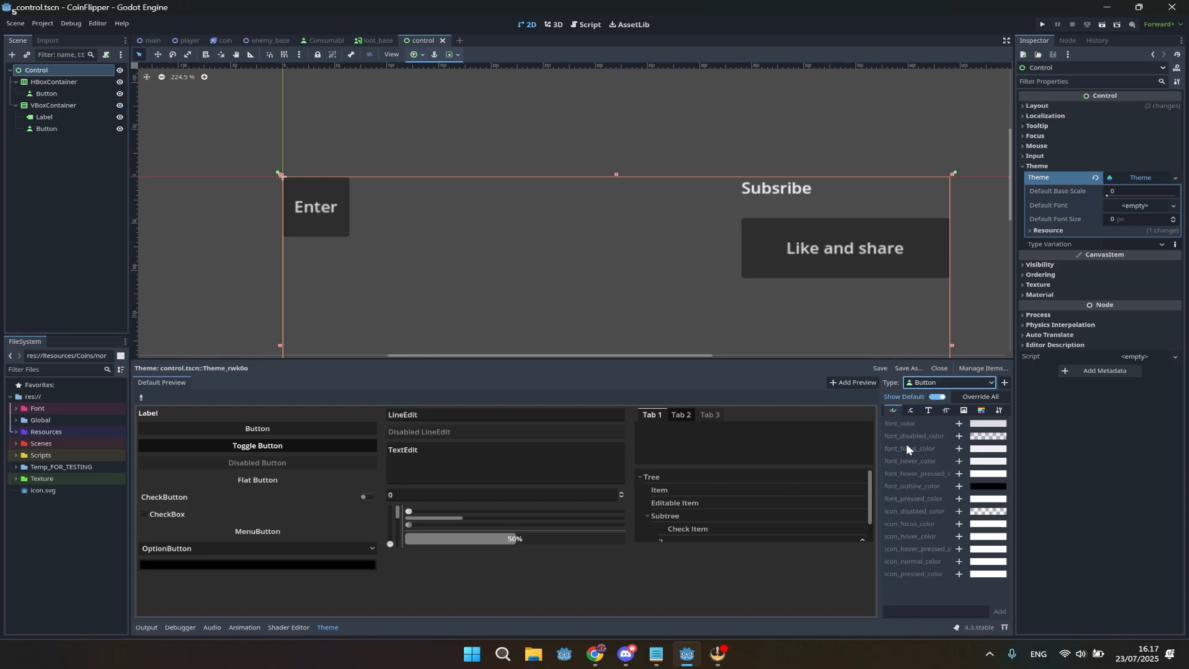
- Show the style box items of the Button type in the theme editor
click(981, 410)
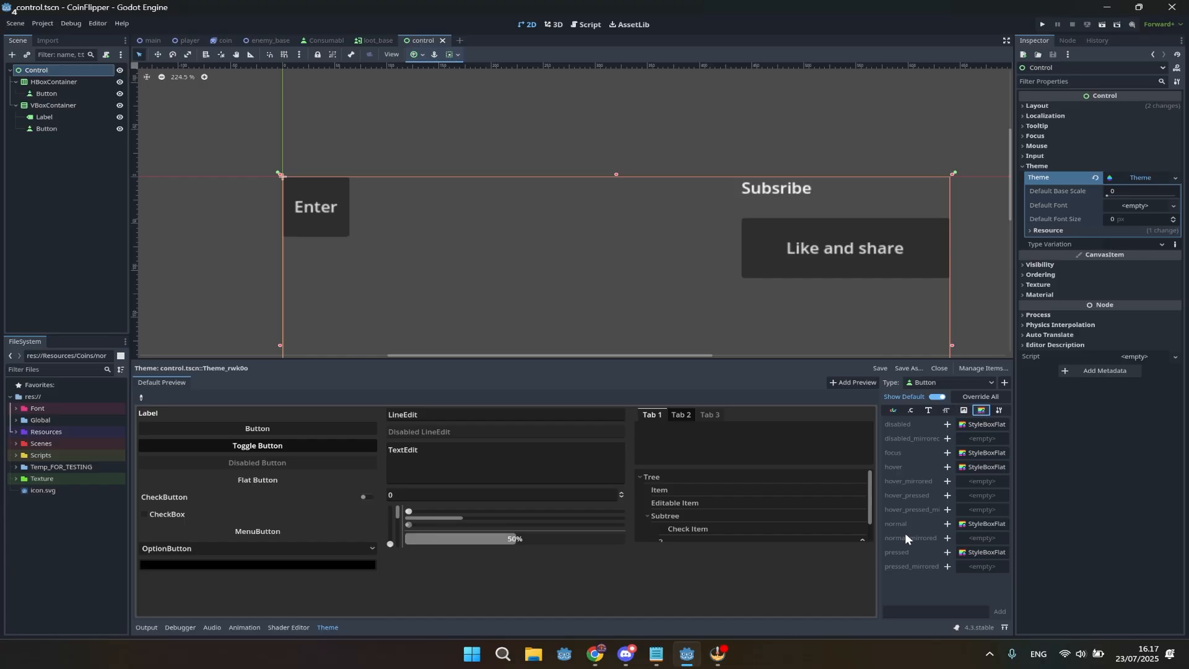
- Try a StyleBoxEmpty with a 54 px left content margin for the Button's normal state, then reset the margin and remove the override
click(946, 523)
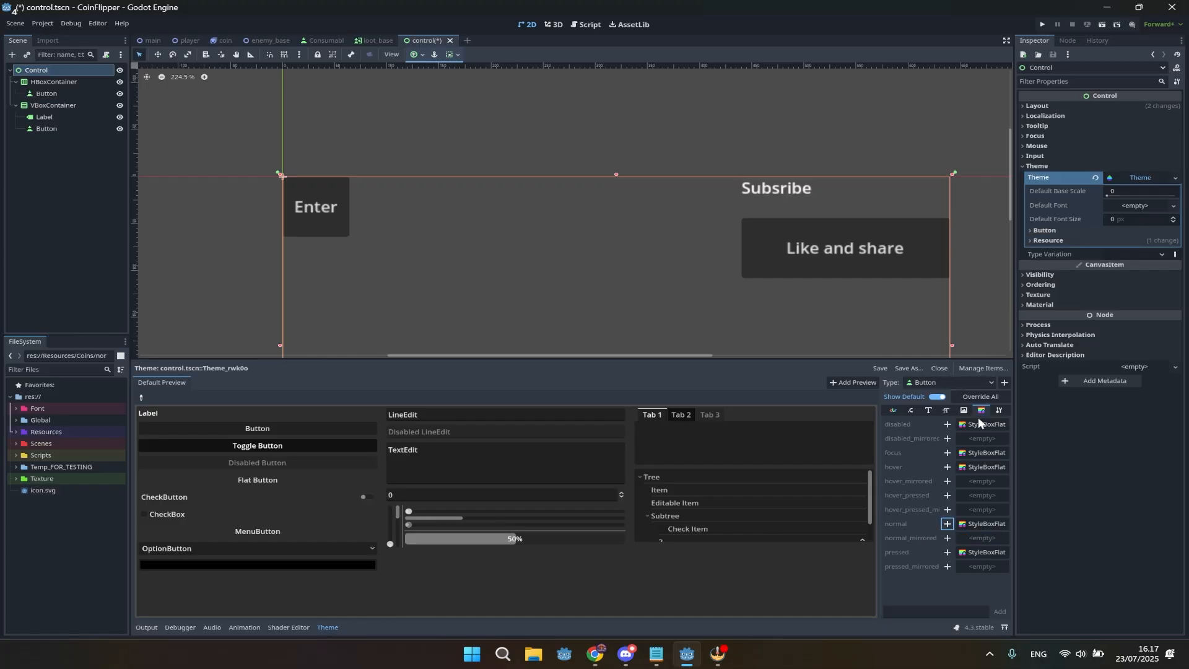
click(983, 523)
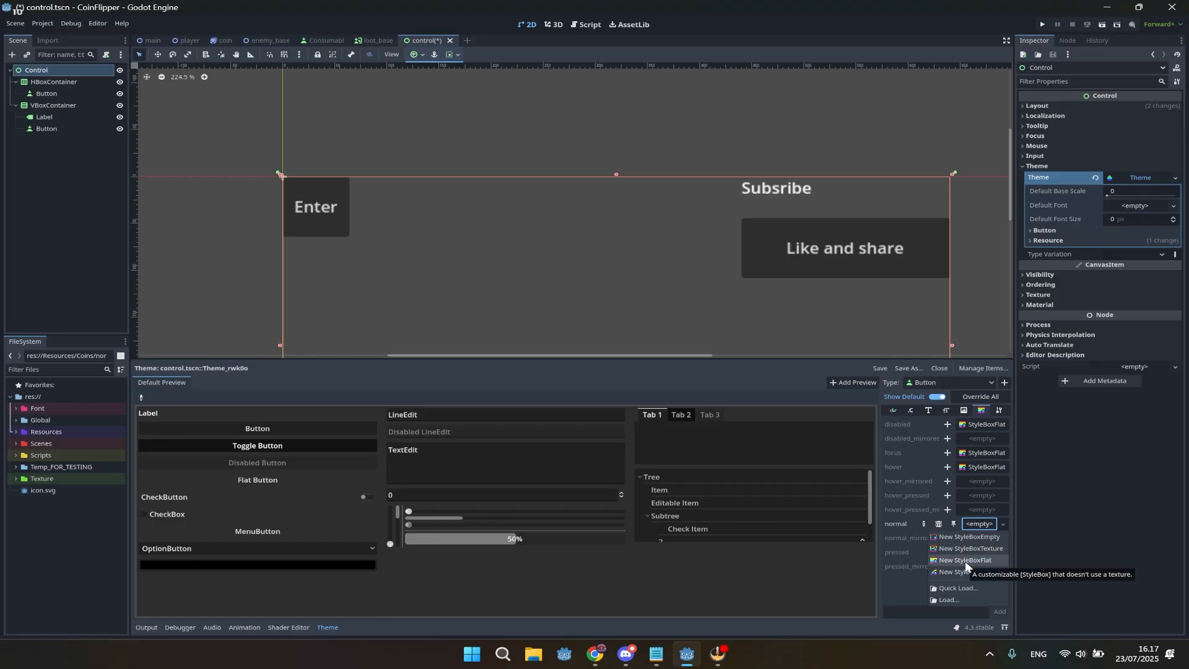
click(984, 535)
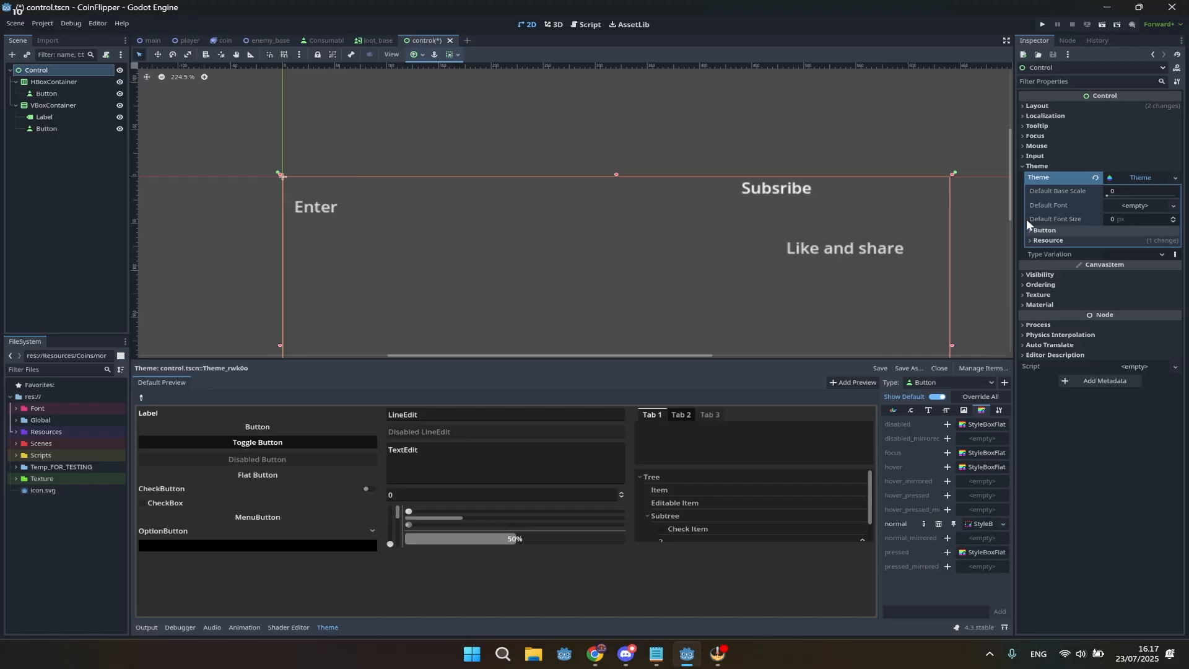
click(982, 523)
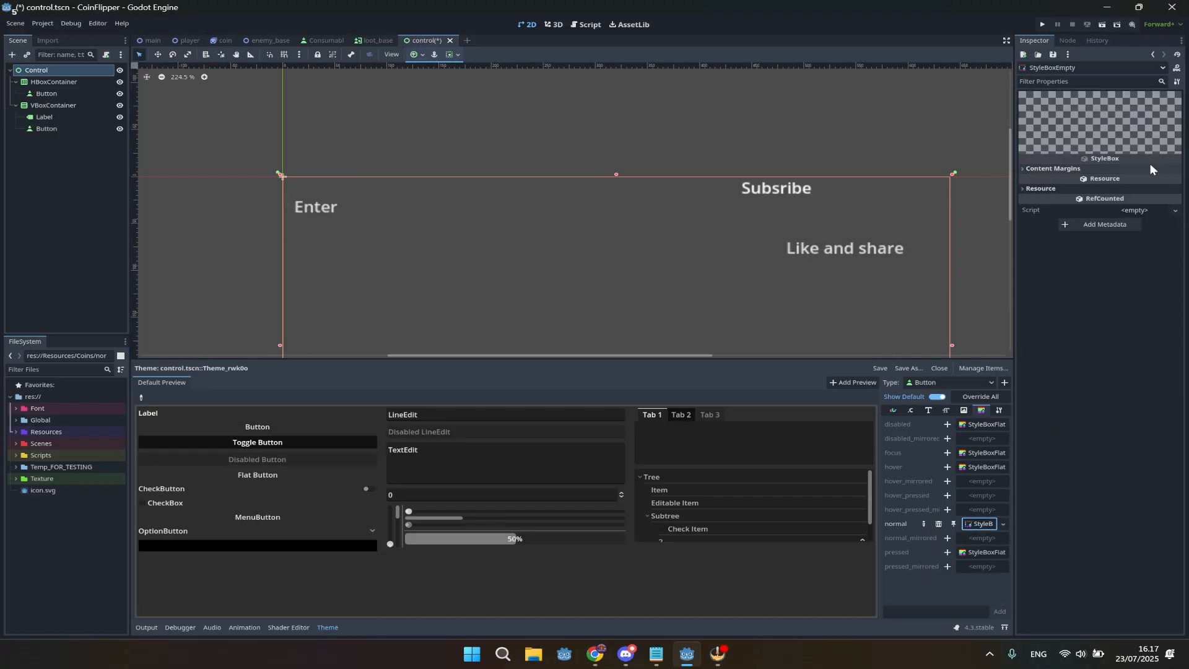
click(1140, 169)
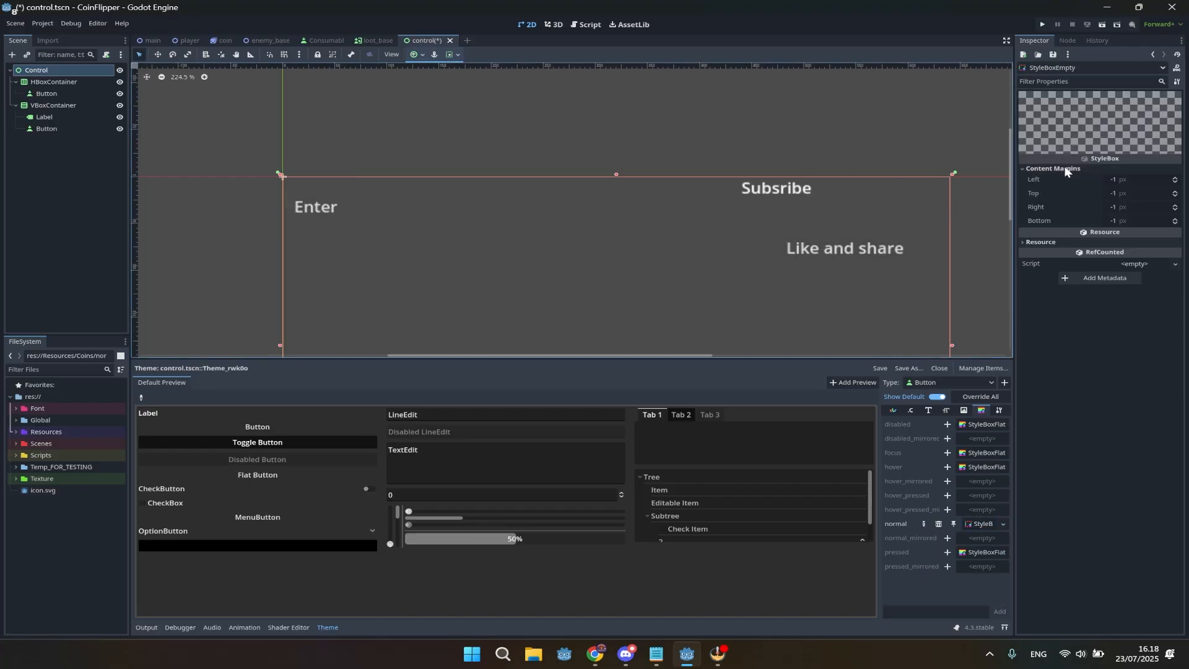
mouse_move(1143, 179)
mouse_down()
mouse_move(1177, 180)
mouse_move(1125, 179)
mouse_up()
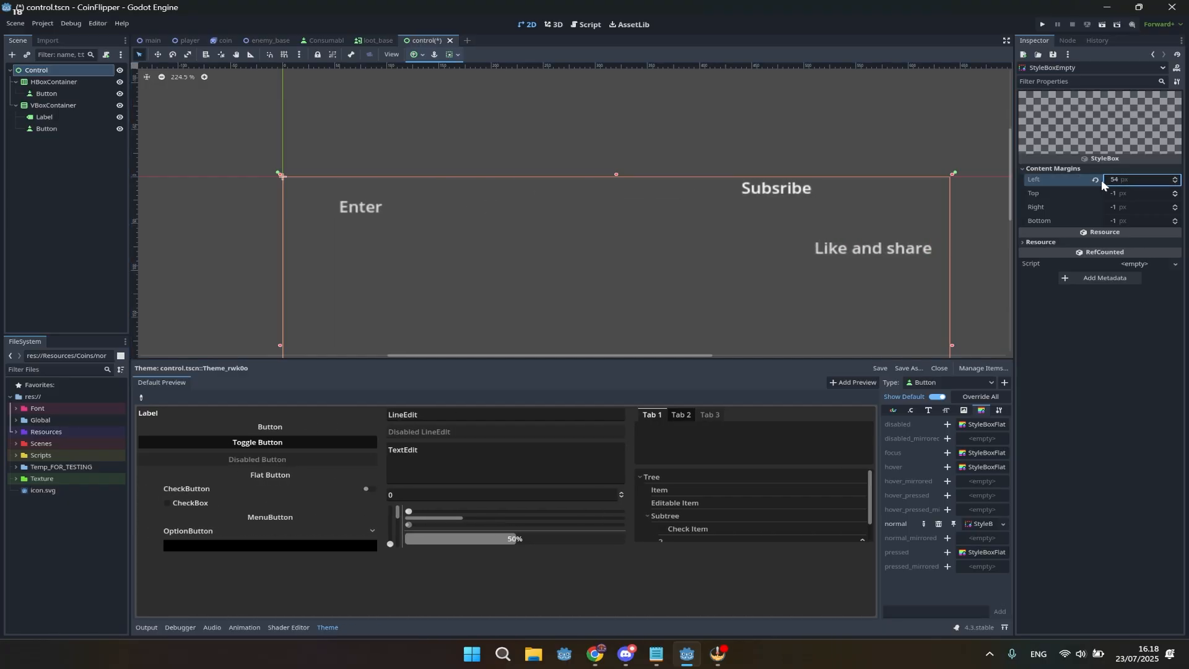
click(1096, 180)
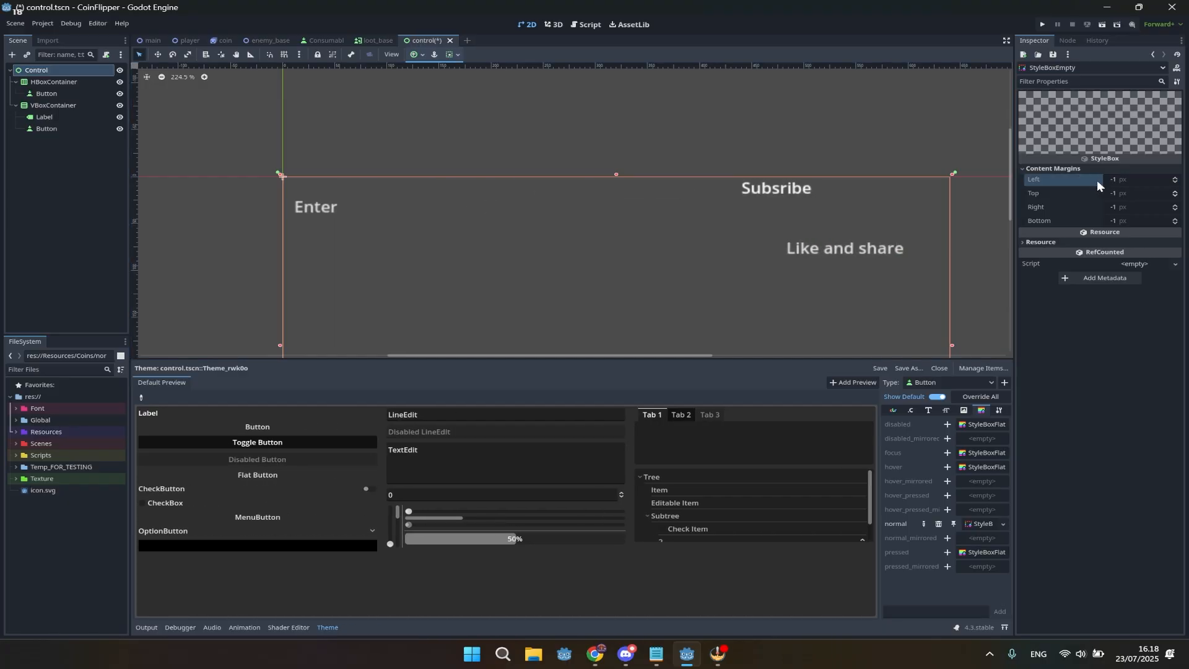
click(939, 524)
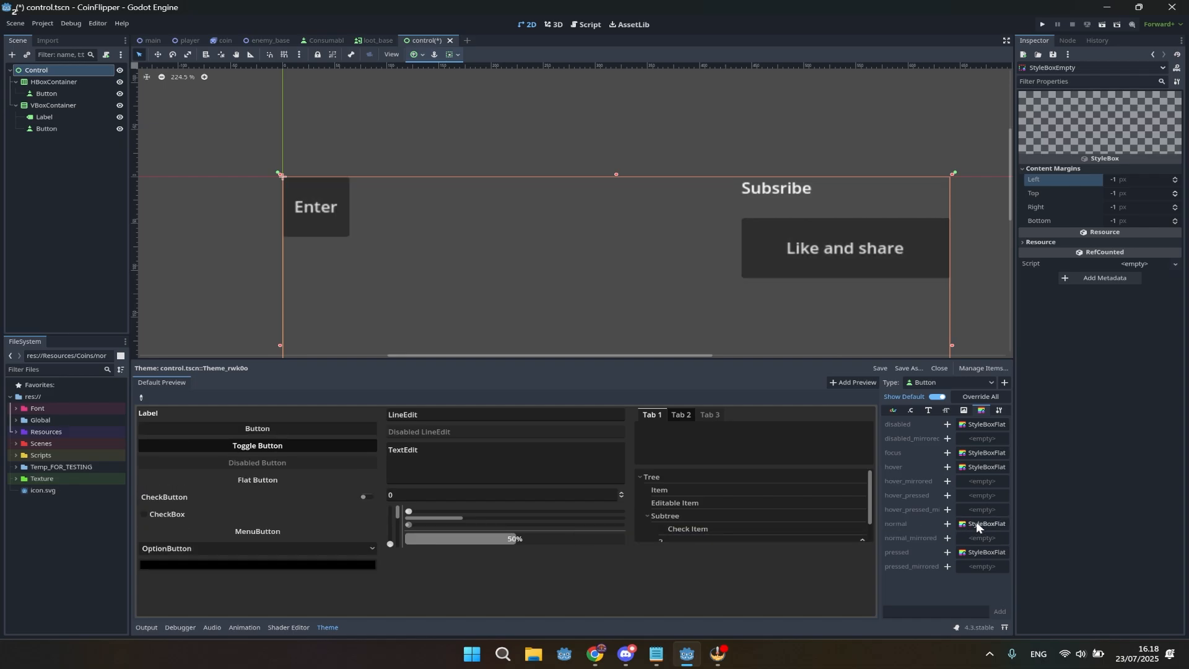
- Override the Button's normal style with a new StyleBoxFlat, open its properties and save the scene
click(948, 523)
click(965, 522)
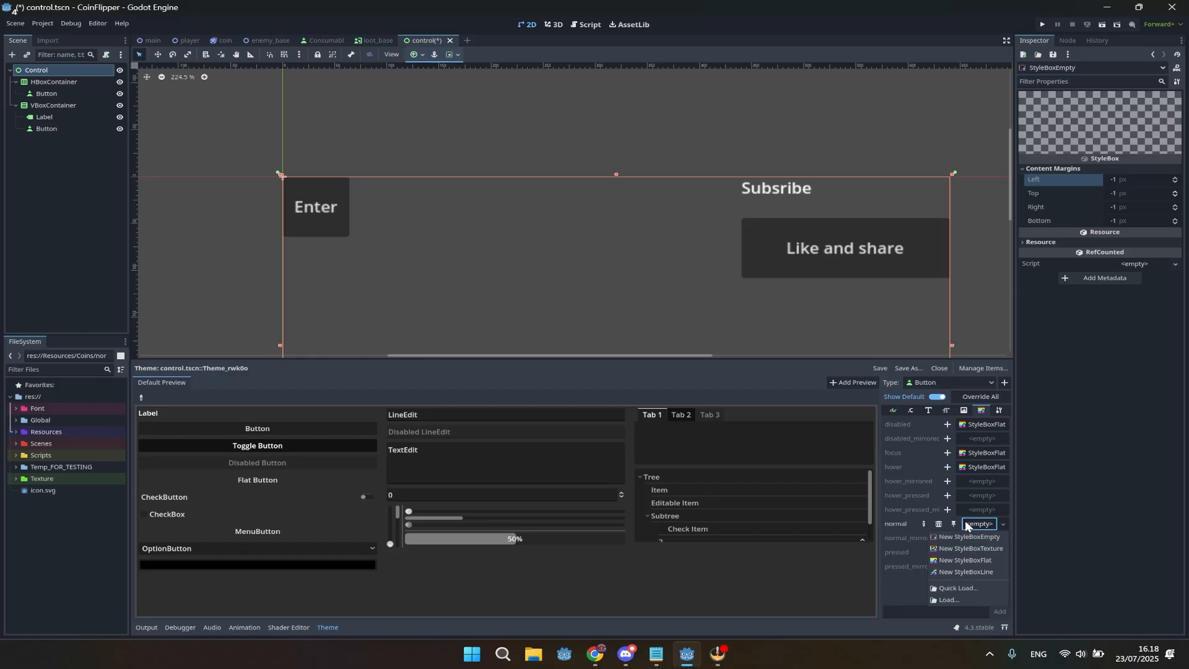
click(986, 560)
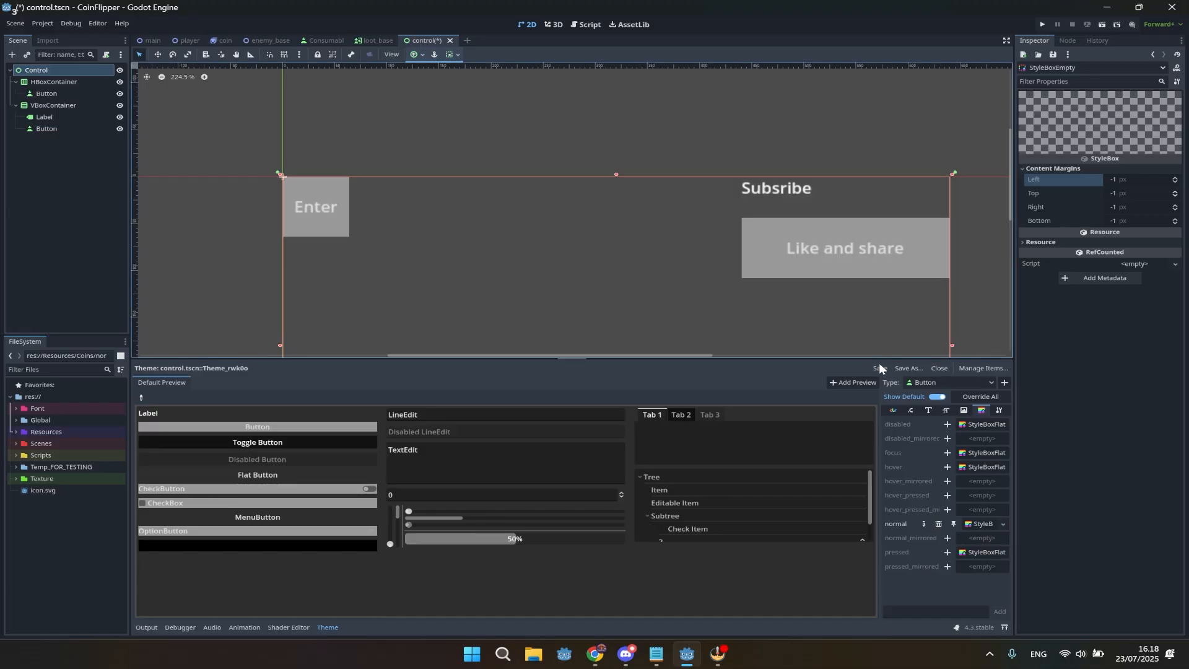
click(980, 525)
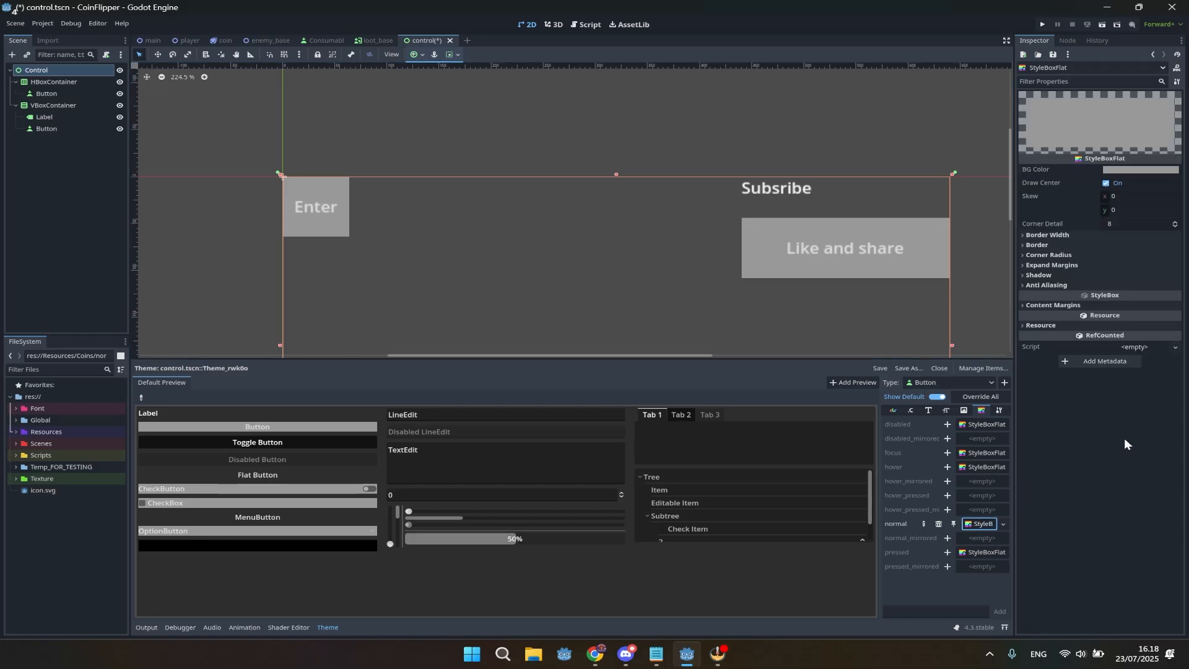
key(ctrl+s)
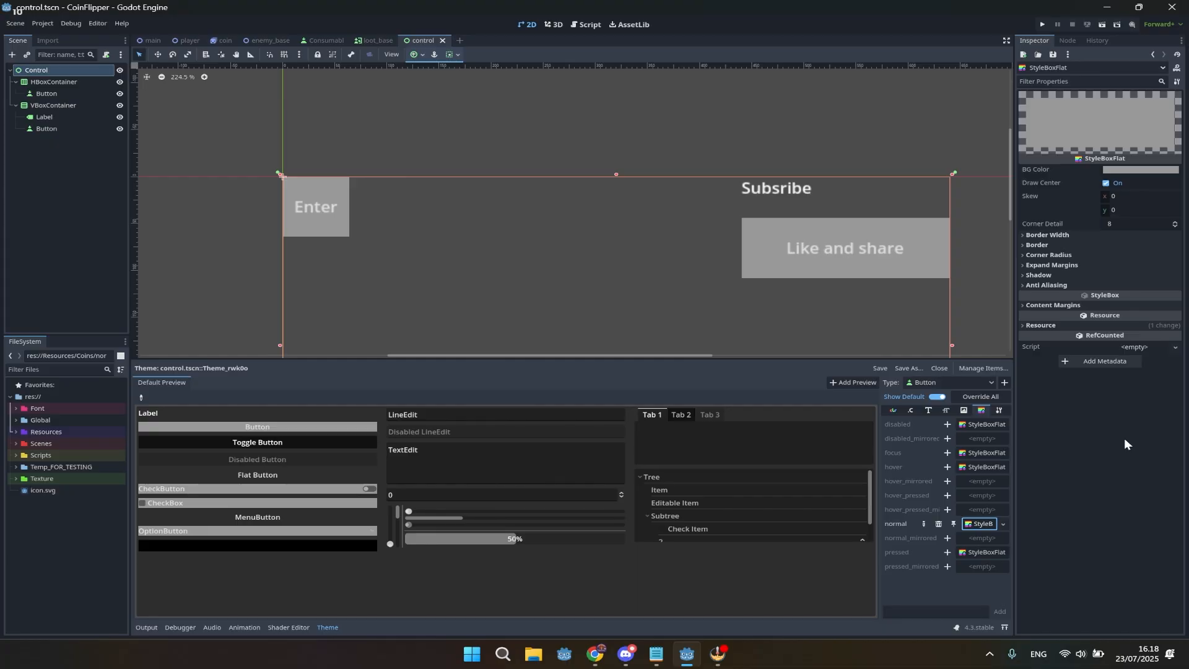
- Set the normal style box's background colour to hex 090446 and save the scene
click(1142, 170)
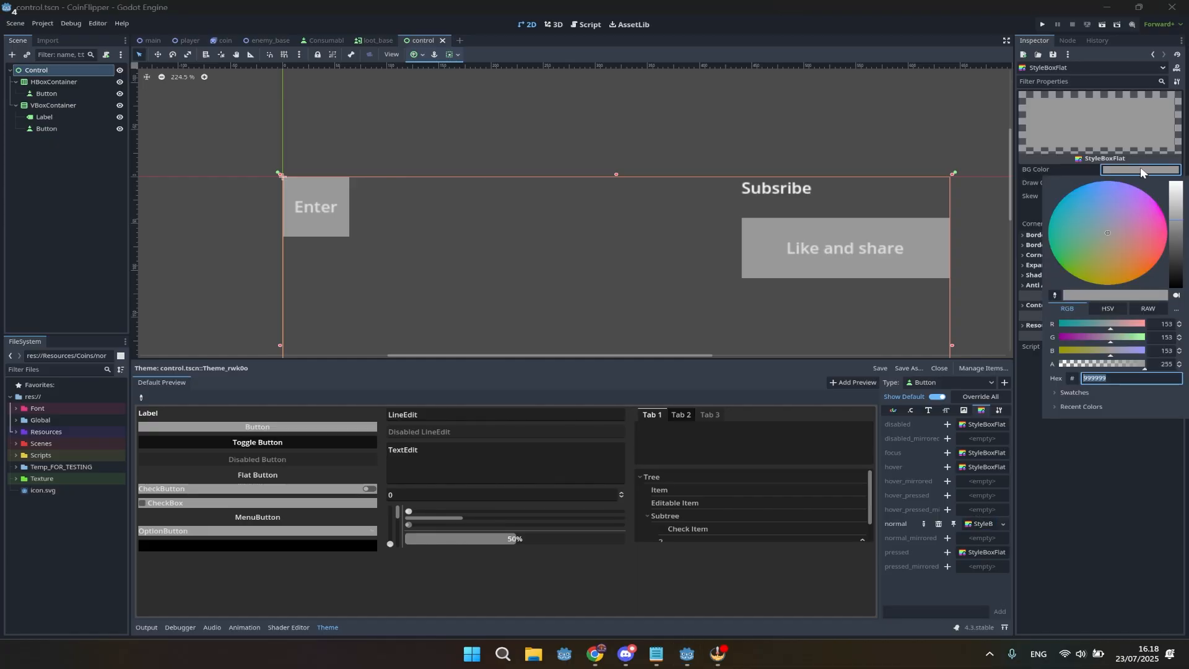
click(1121, 390)
key(ctrl+v)
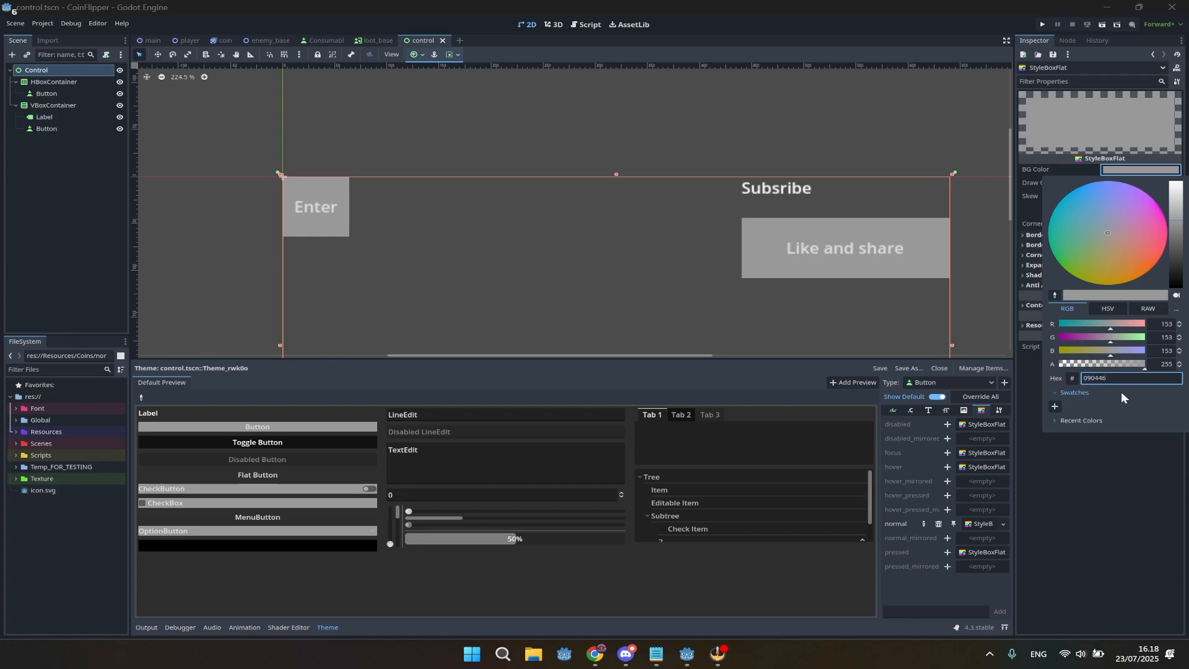
key(Return)
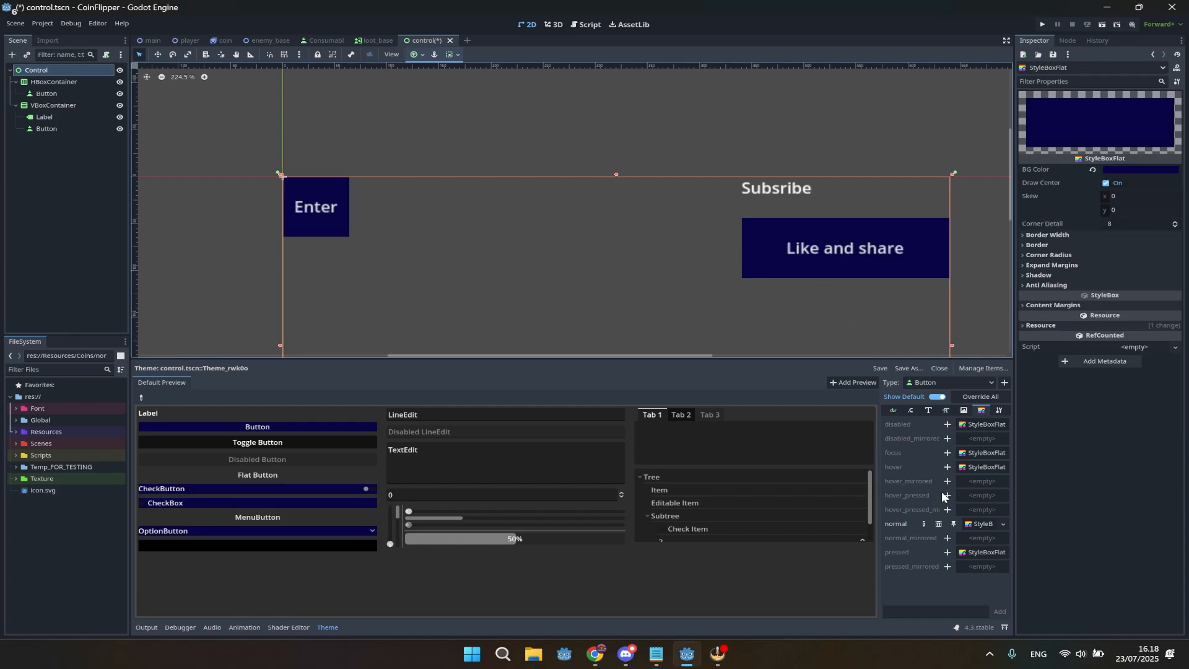
key(ctrl+s)
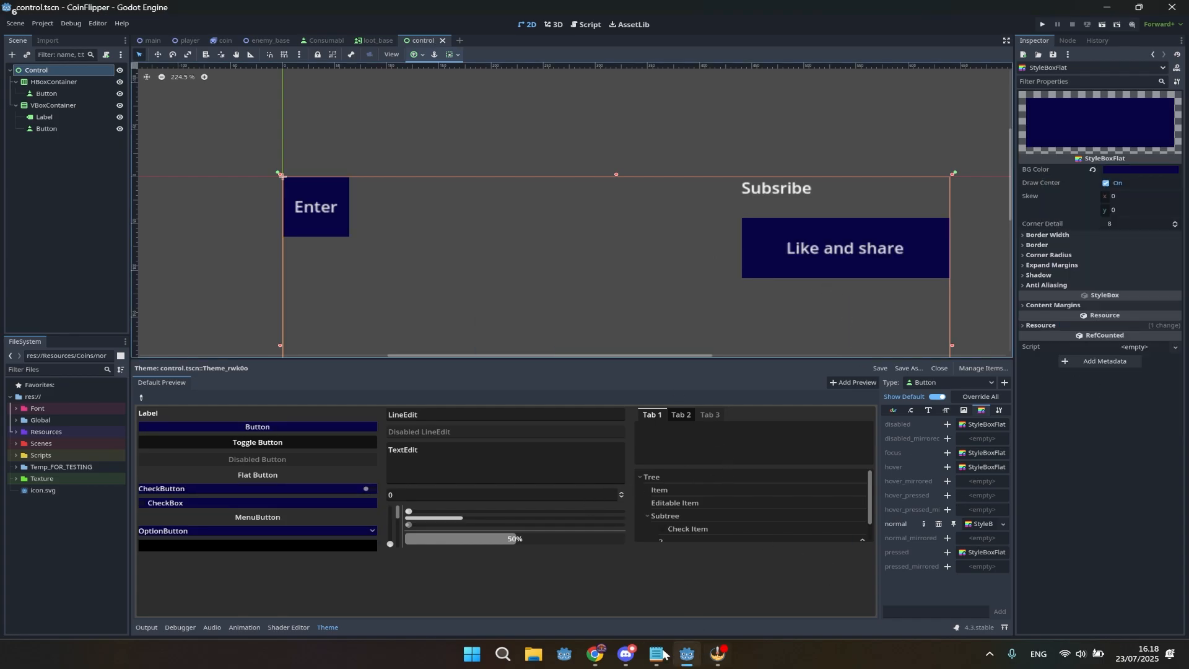
- Switch to the Coolors palette in the browser, copy the Glaucous hex code 547AA5 and return to Godot
mouse_move(594, 654)
click(618, 627)
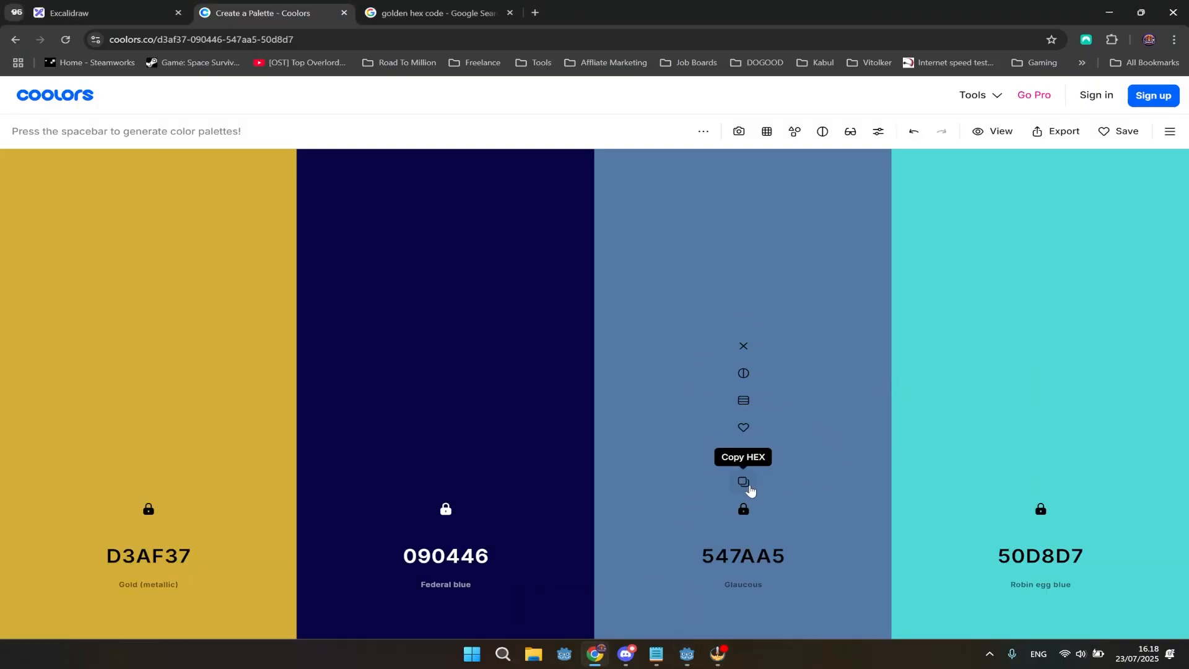
click(749, 489)
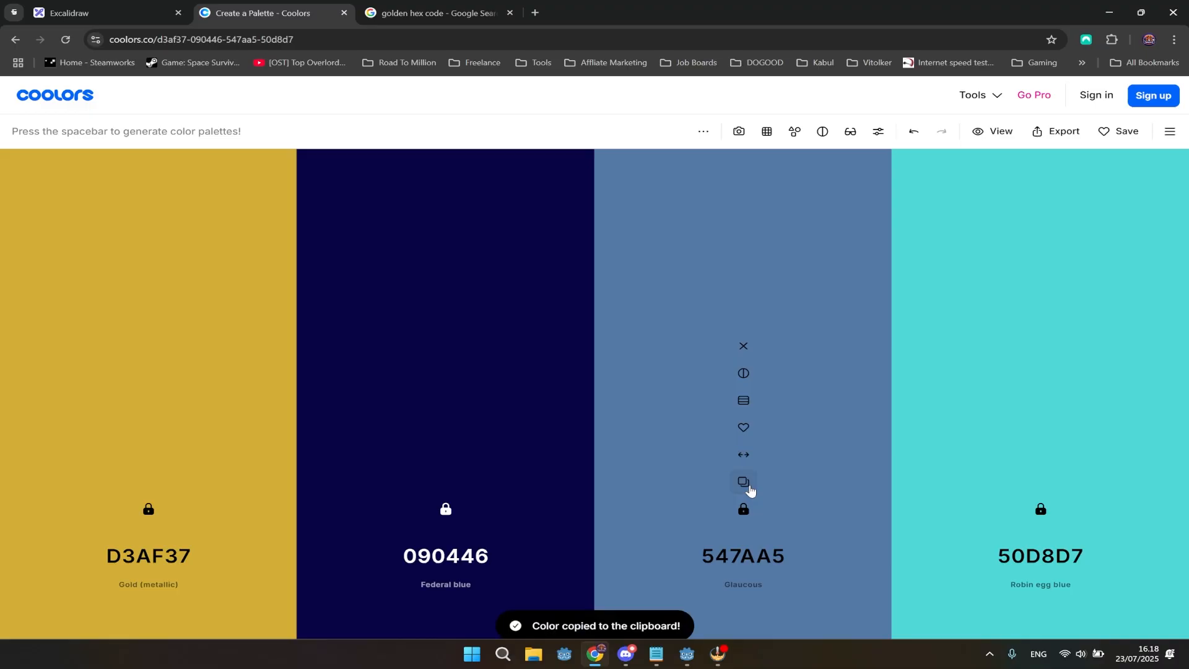
click(691, 655)
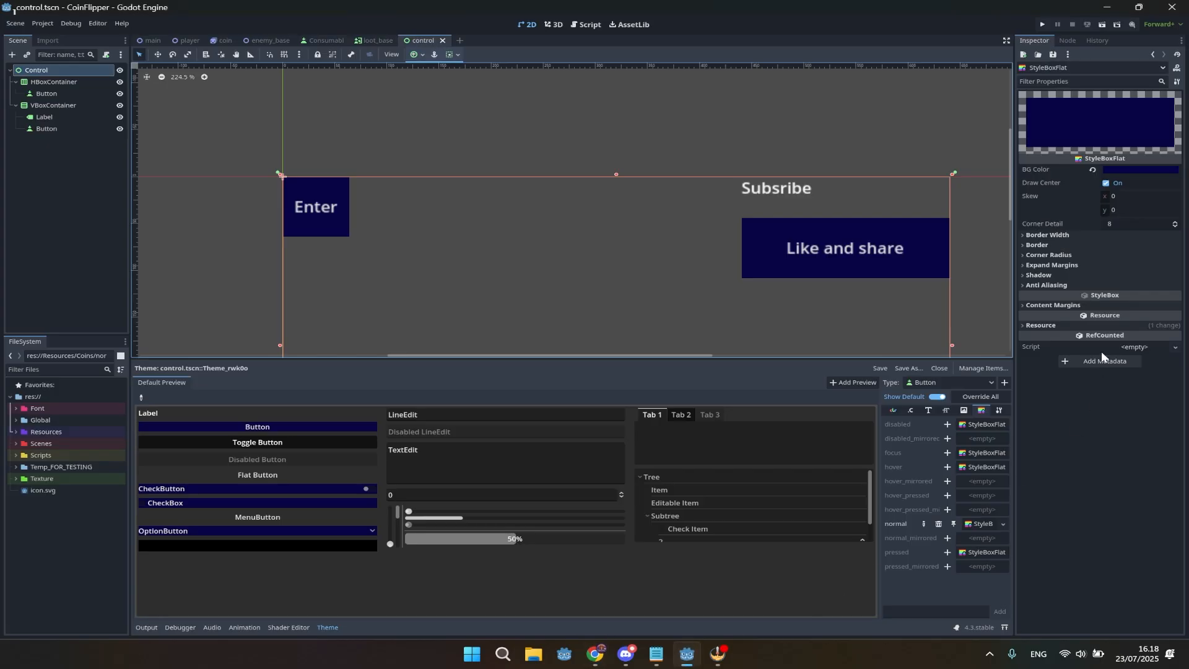
- Set the border colour of the Button's normal style box to hex 547AA5
click(974, 523)
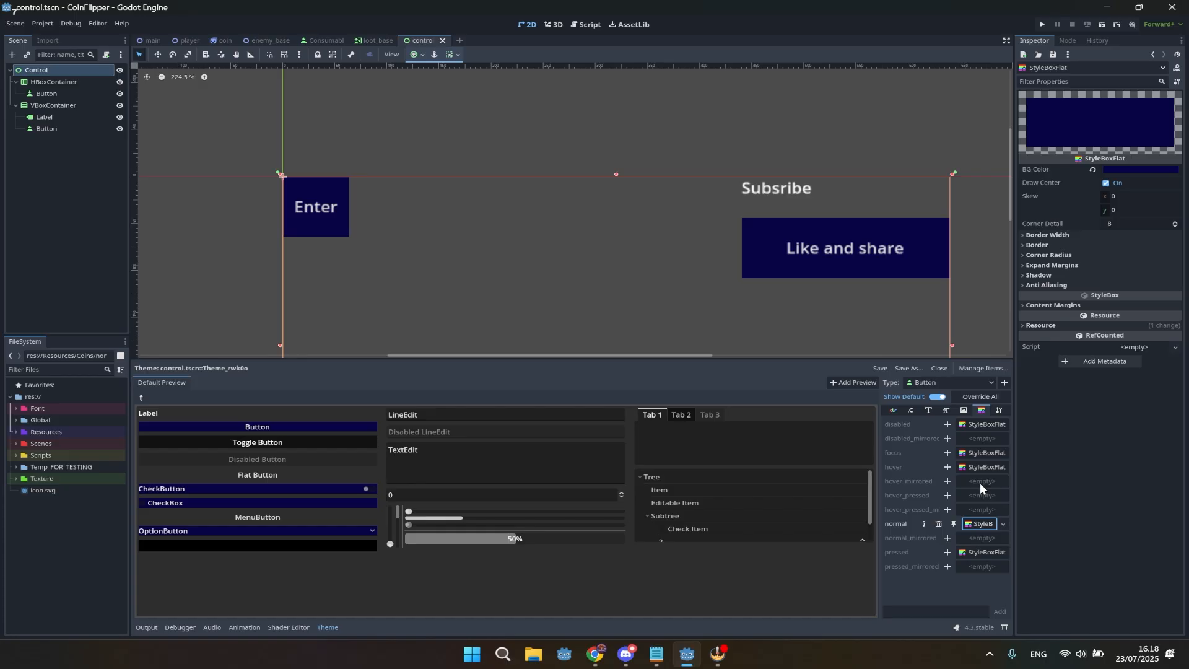
click(1053, 246)
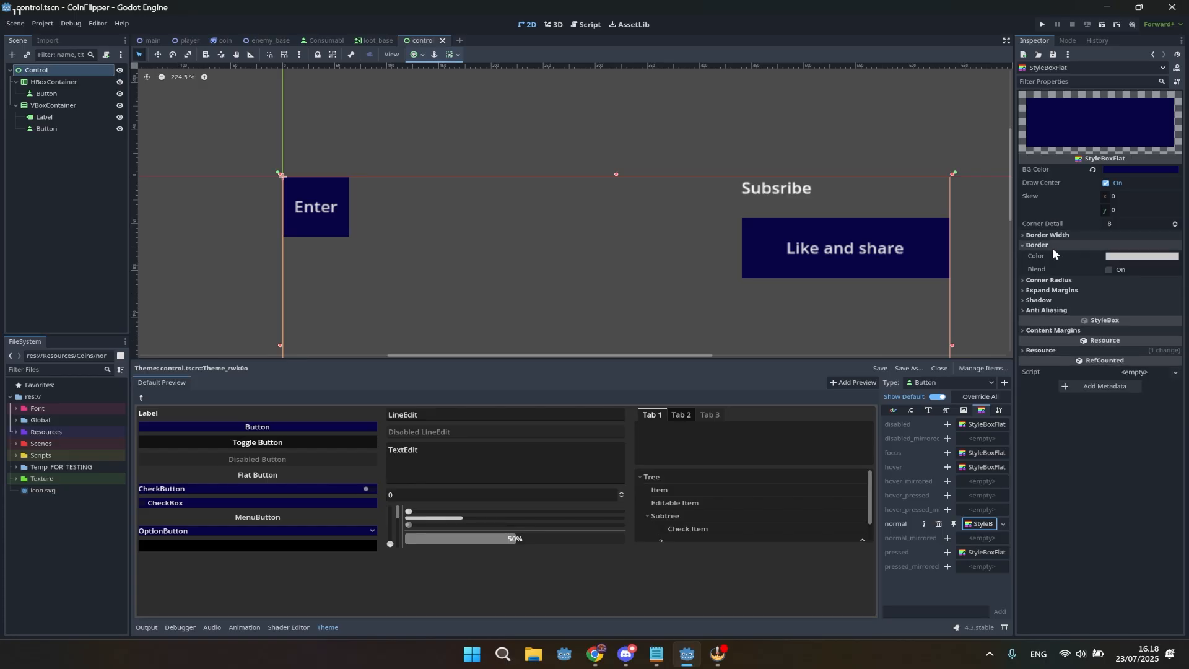
click(1139, 259)
key(ctrl+v)
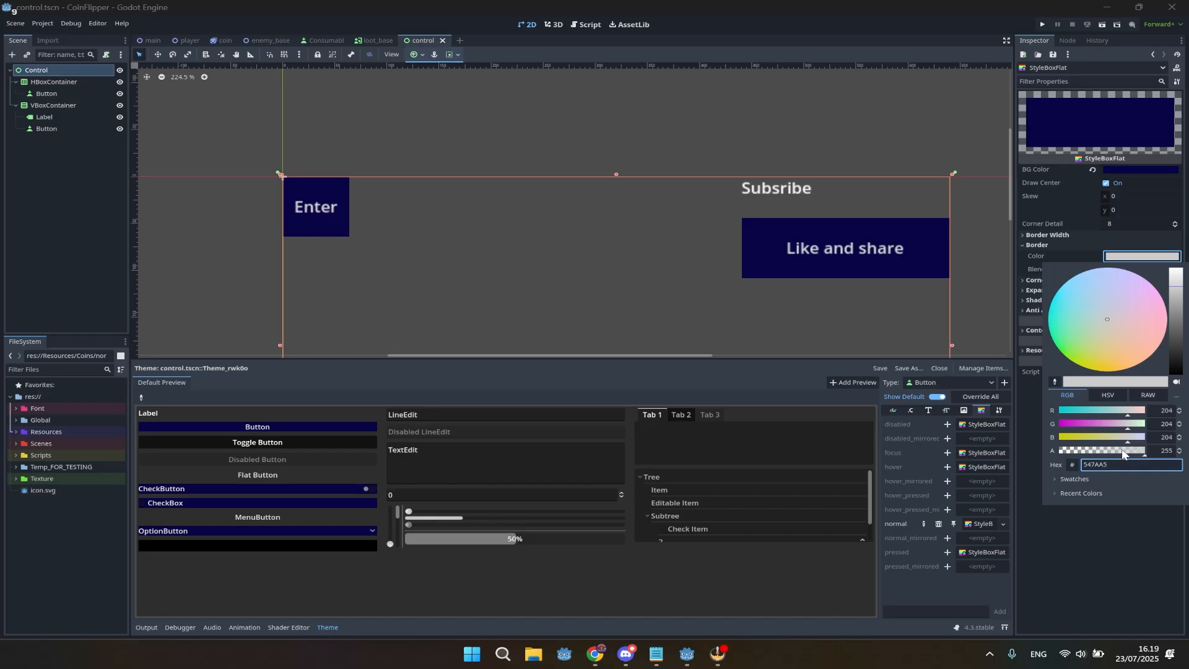
key(Return)
- Set the normal style box's border width to 4 px on all four sides
click(1087, 238)
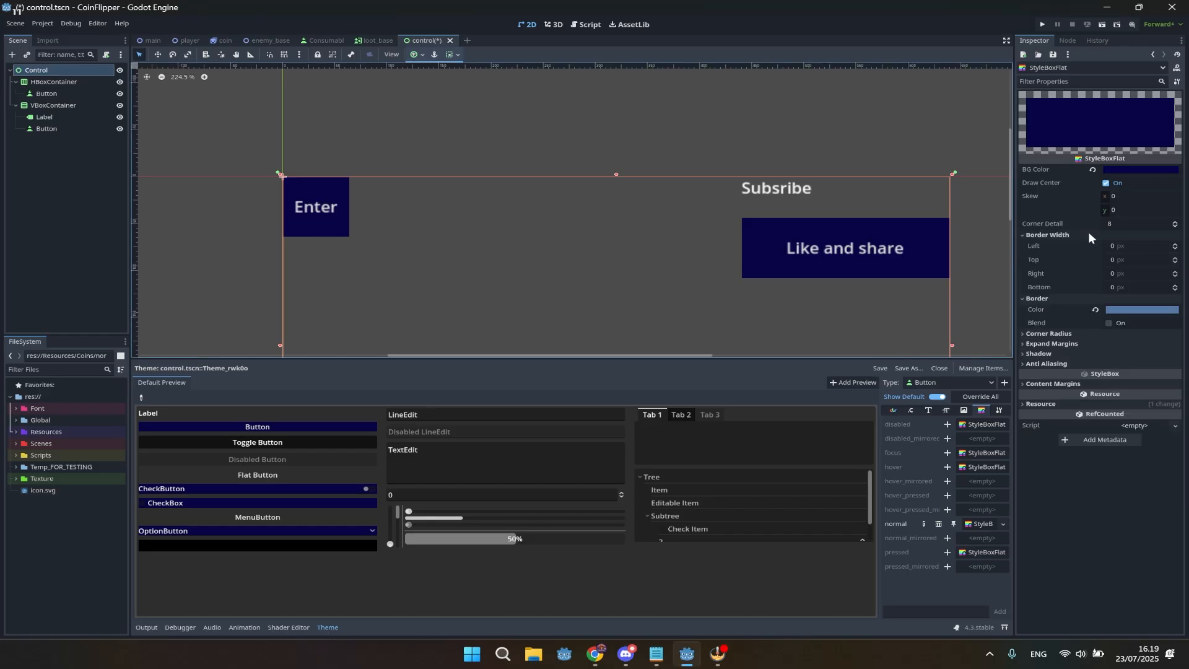
click(1137, 247)
text(4)
key(Tab)
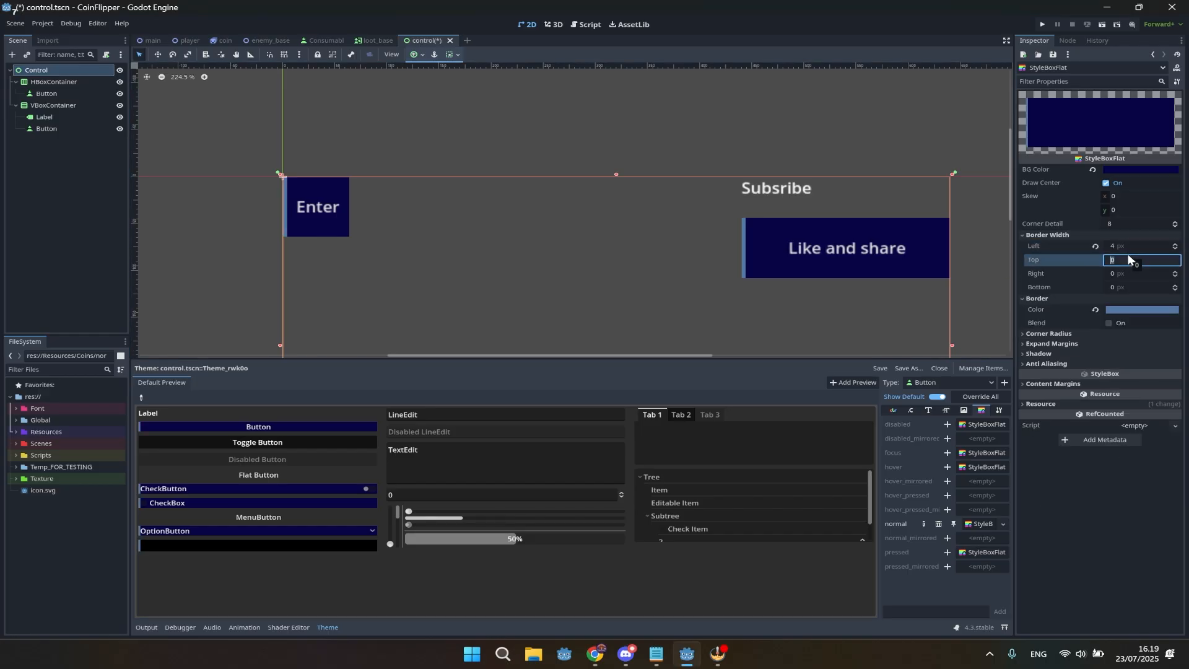
text(4)
key(Tab)
text(4)
key(Tab)
text(4)
key(Return)
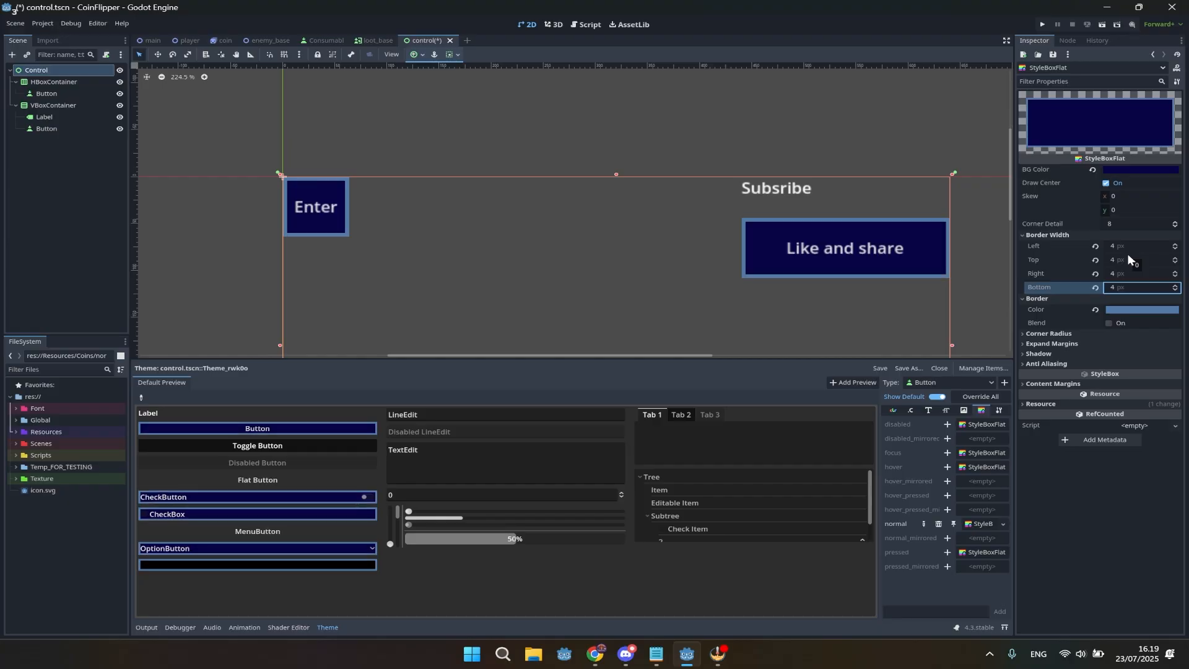
- Turn on border blending for the normal style box and set its left and right border widths to 12 px
click(1110, 322)
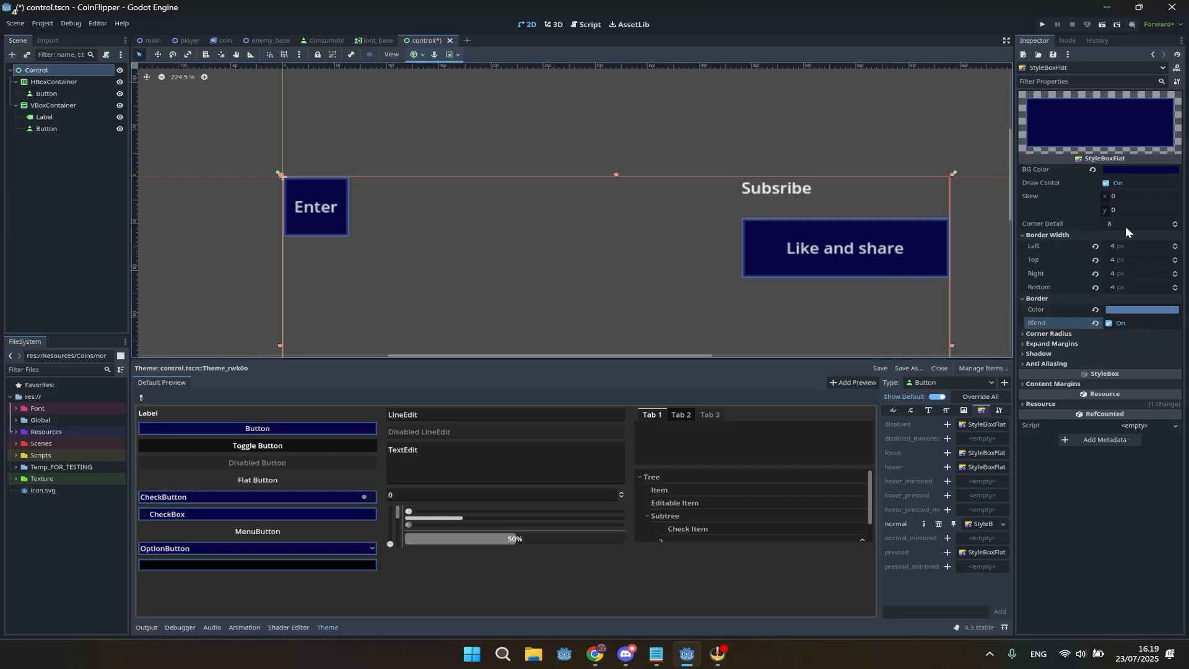
click(1051, 337)
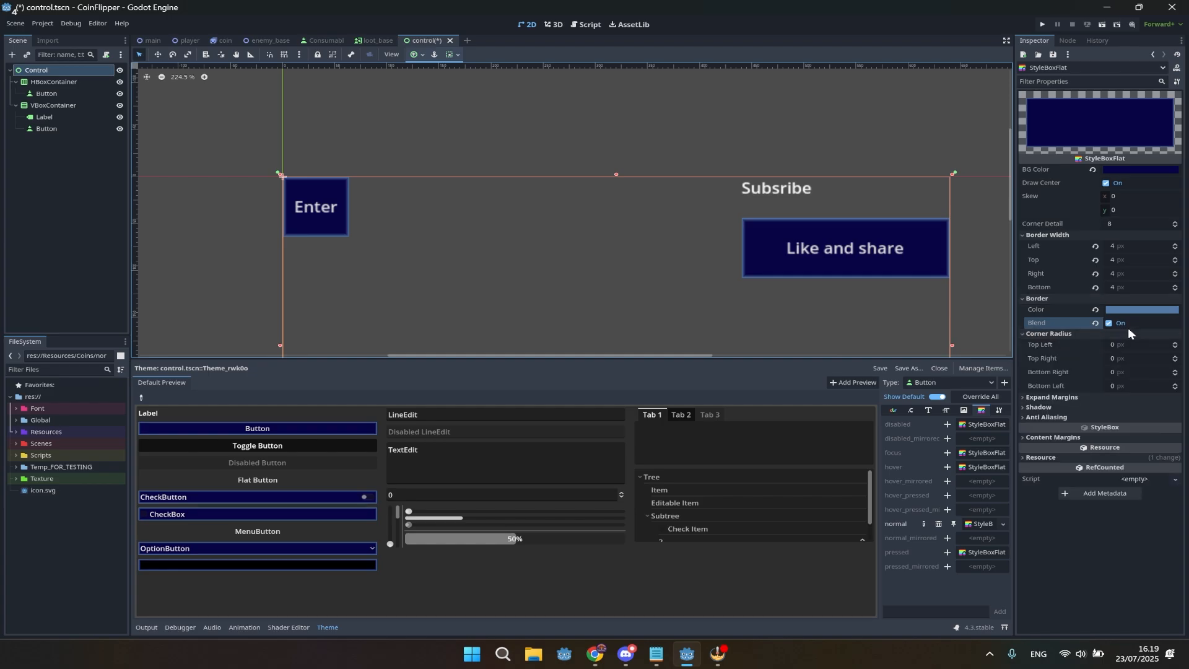
click(1138, 247)
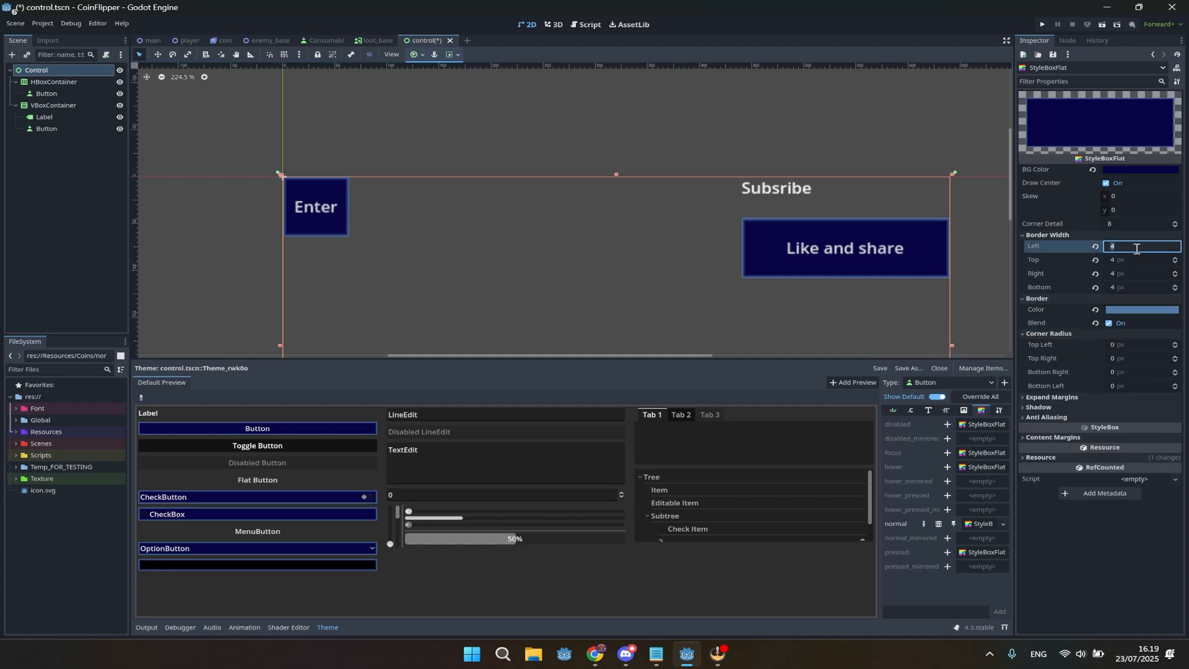
text(12)
key(Tab)
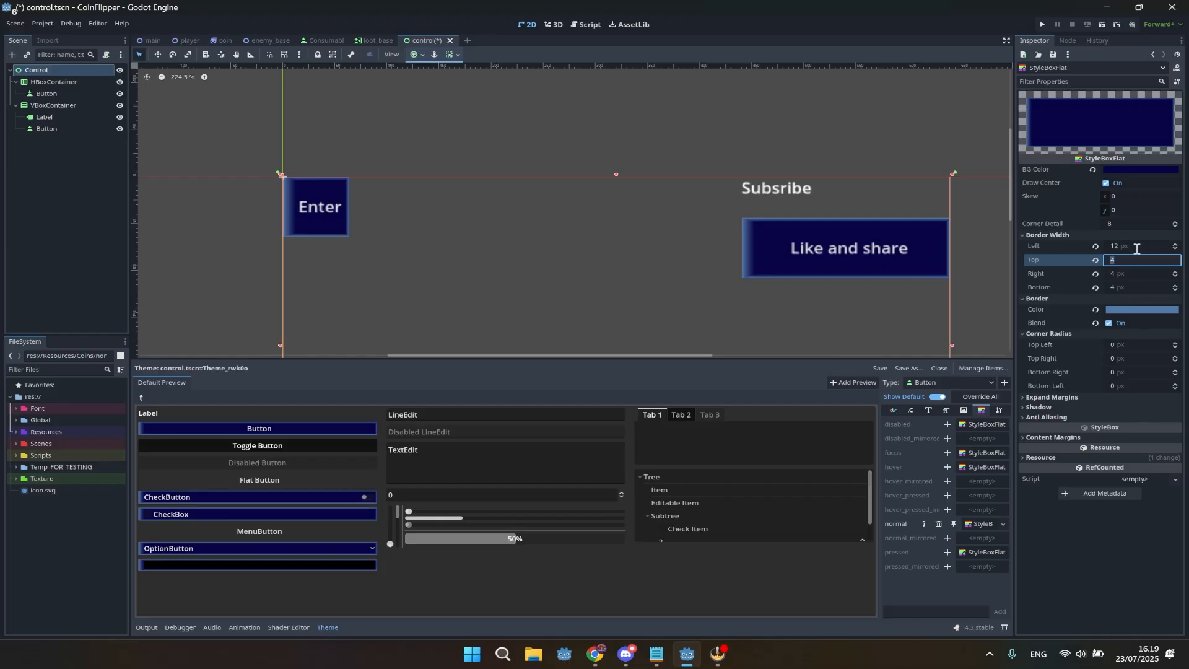
key(Return)
click(1137, 274)
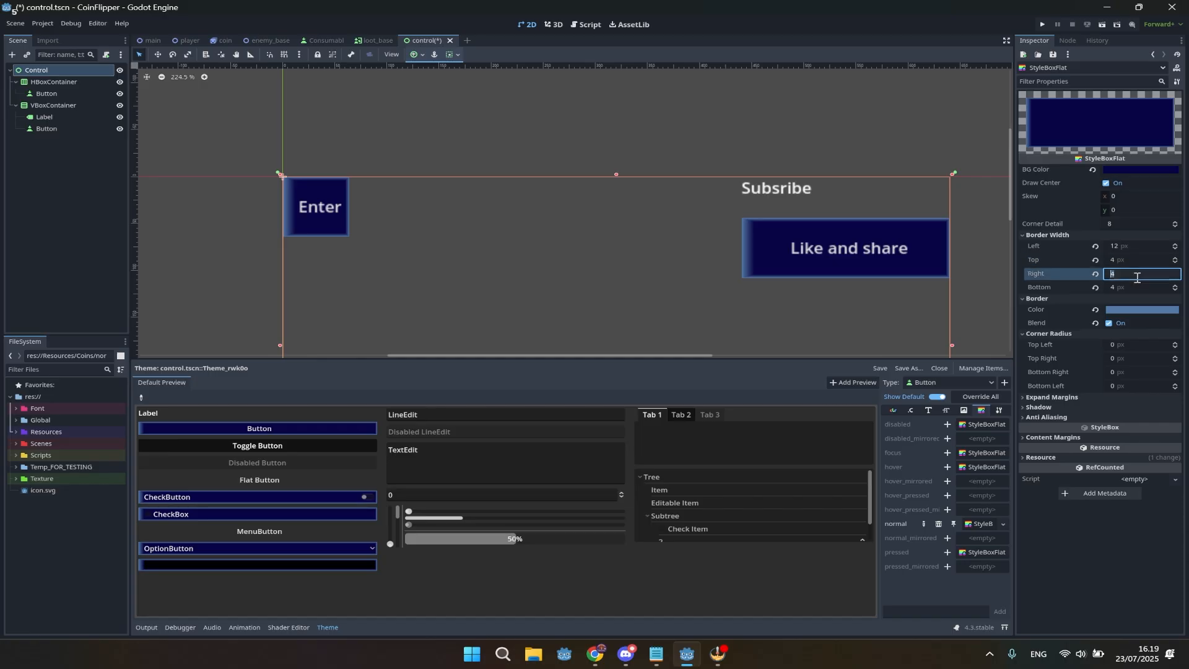
text(12)
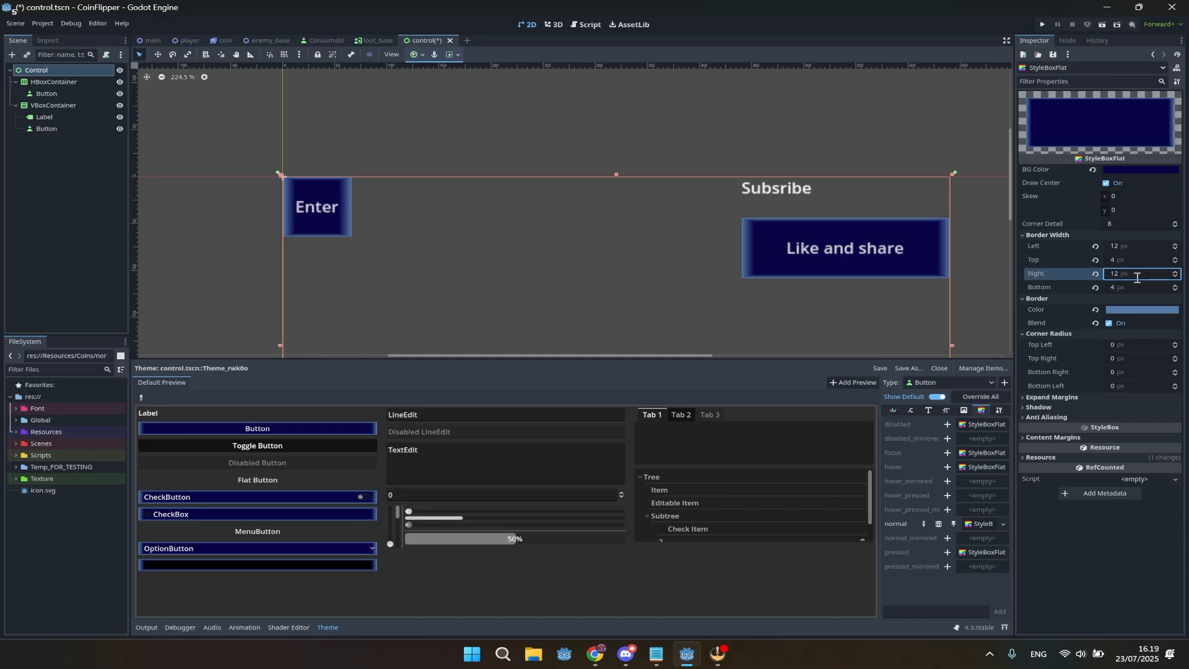
- Set all four corner radii of the normal style box to 8 px
click(1142, 346)
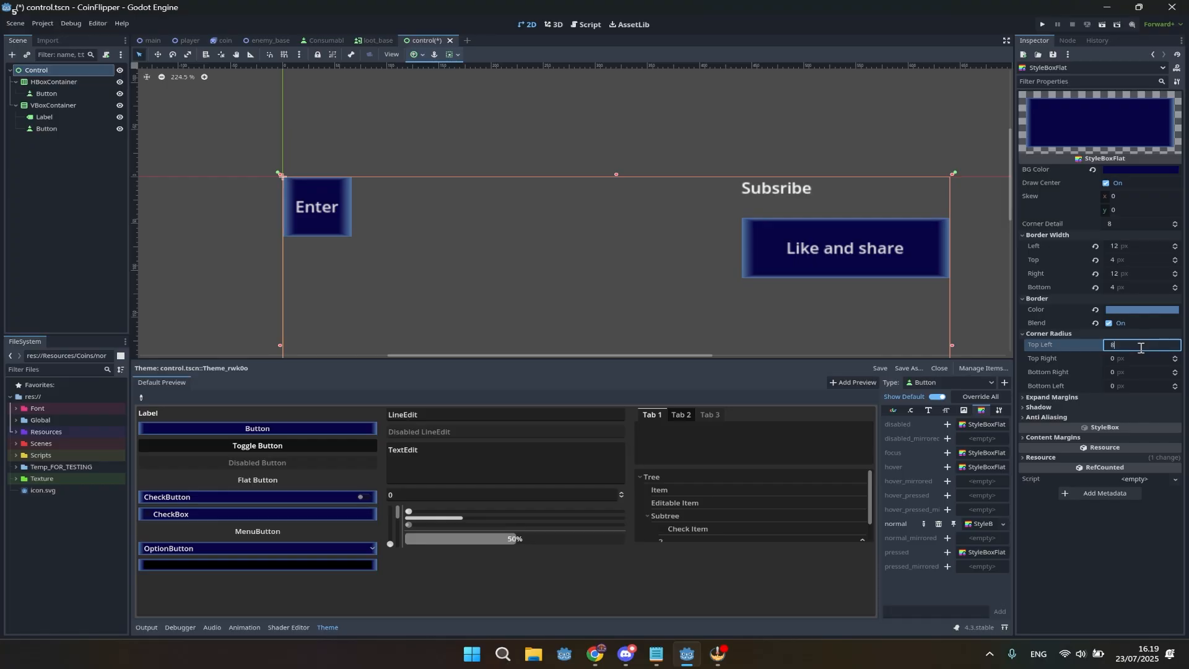
key(Tab)
text(8)
key(Tab)
text(8)
key(Tab)
text(8)
key(Return)
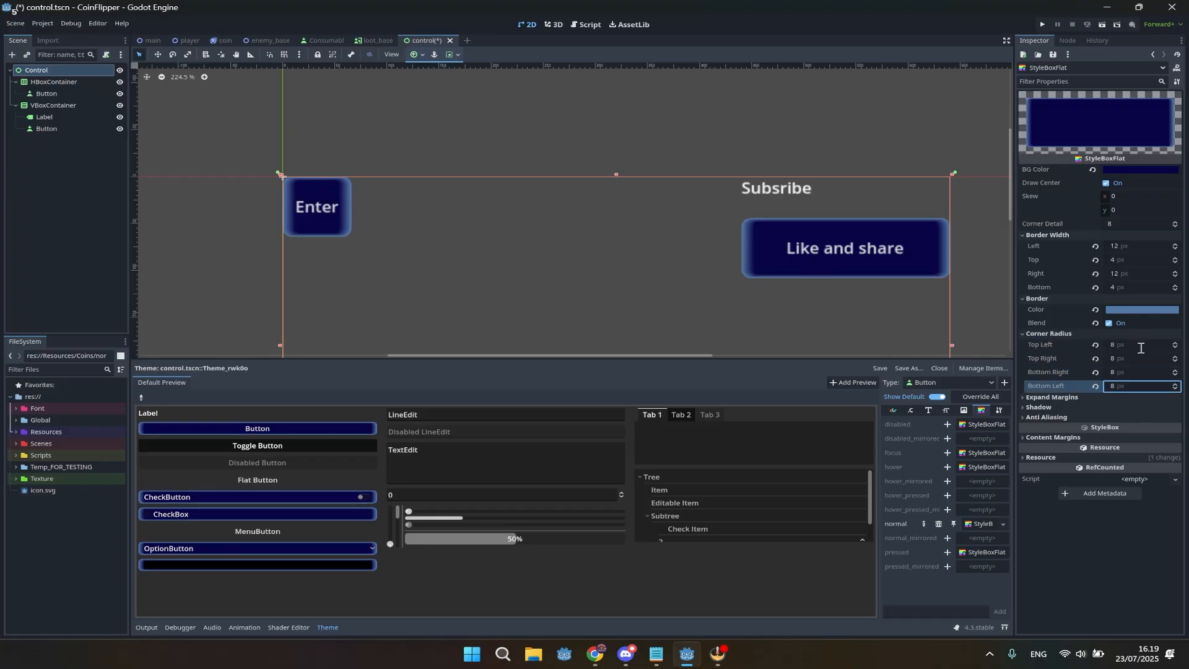
middle_drag(786, 262, 685, 224)
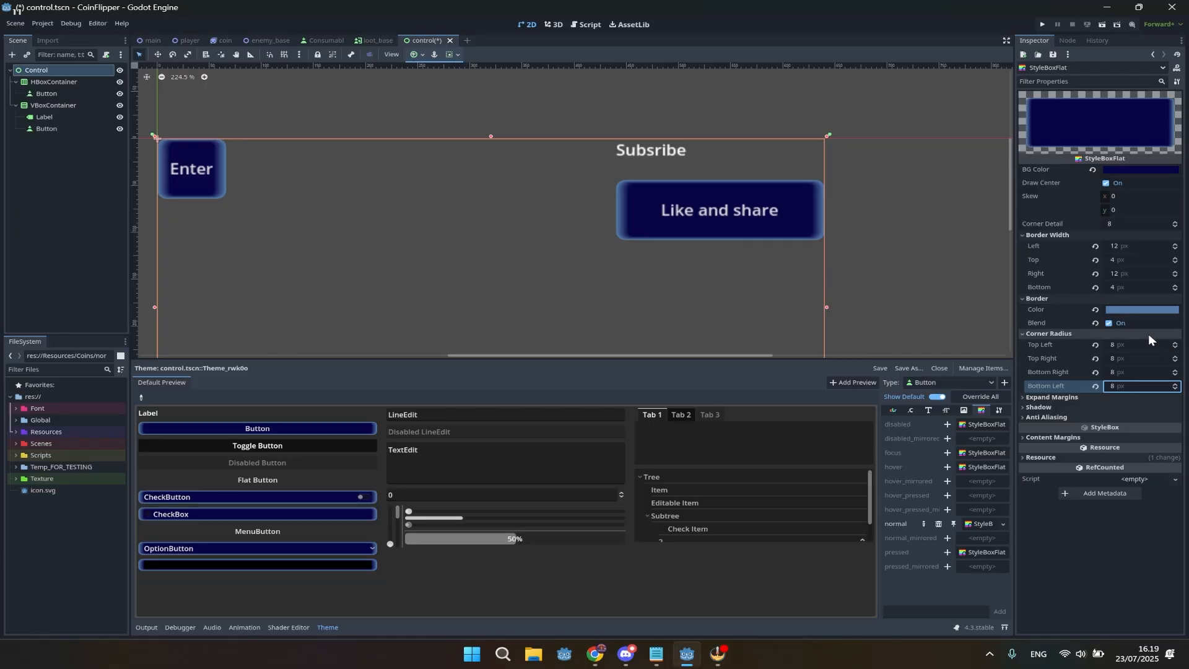
- Set the normal style box's border width to 12 px at the top and 8 px on the left and right, and save the scene
click(1131, 262)
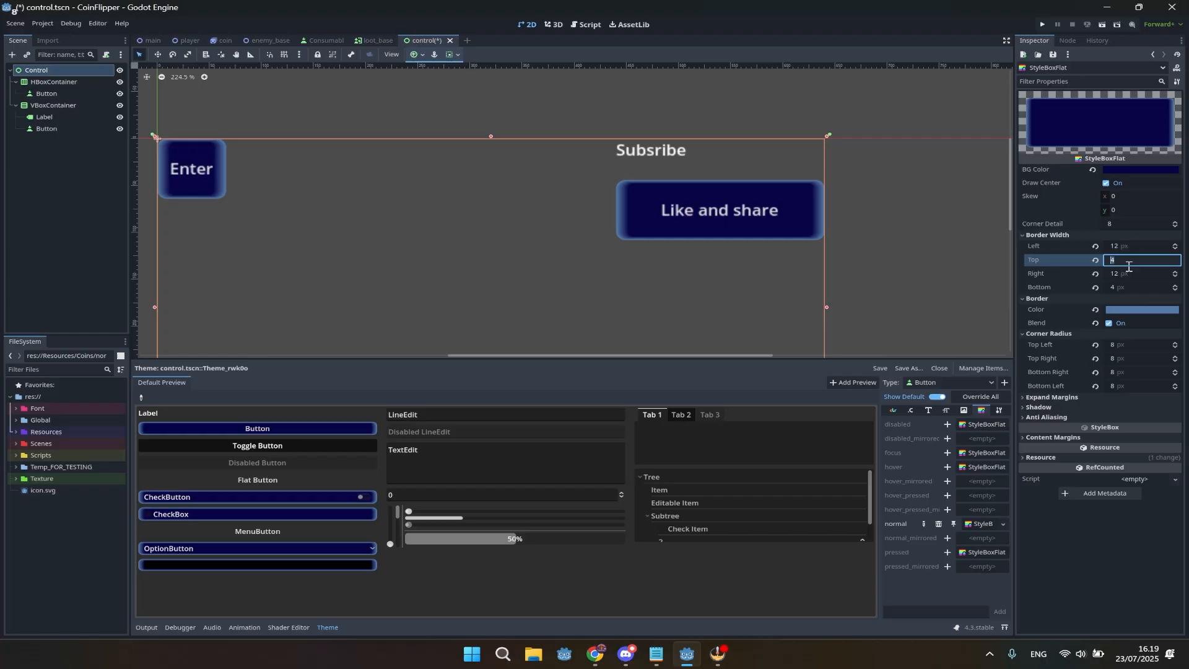
text(12)
key(Return)
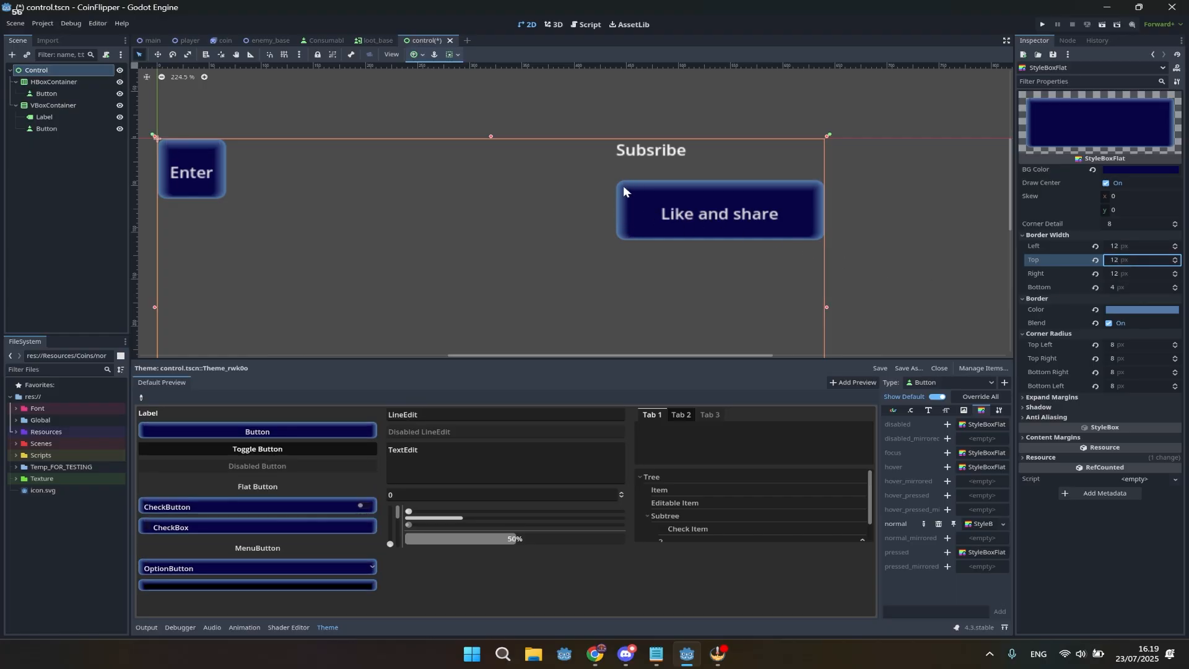
click(1138, 272)
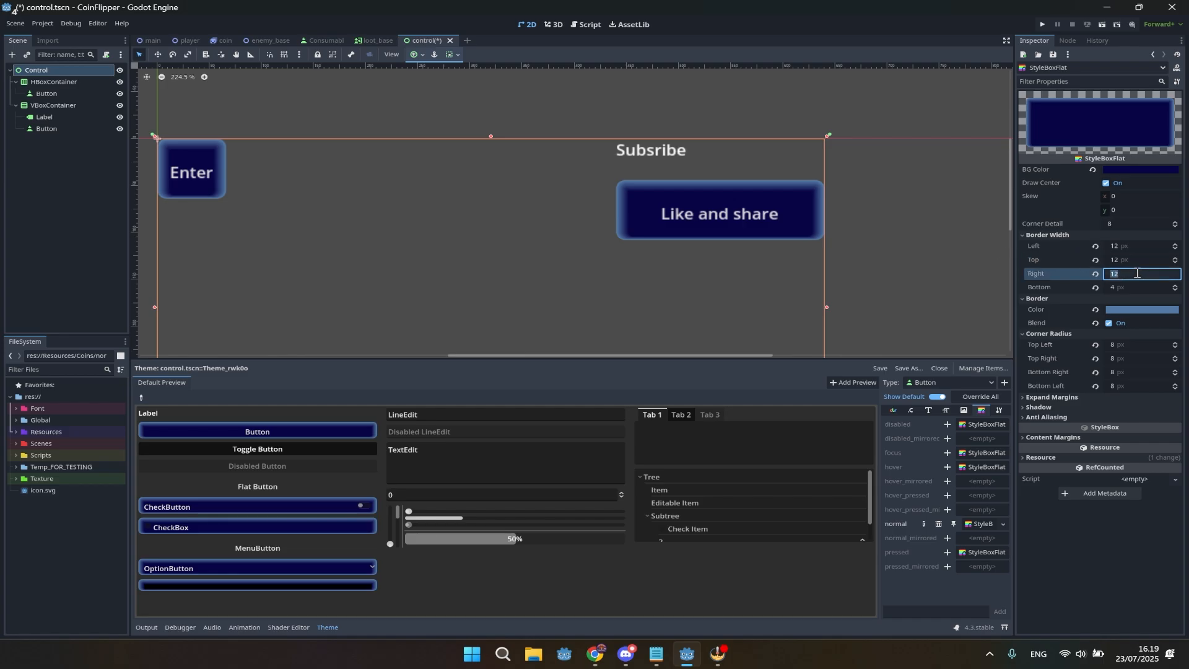
text(8)
key(Return)
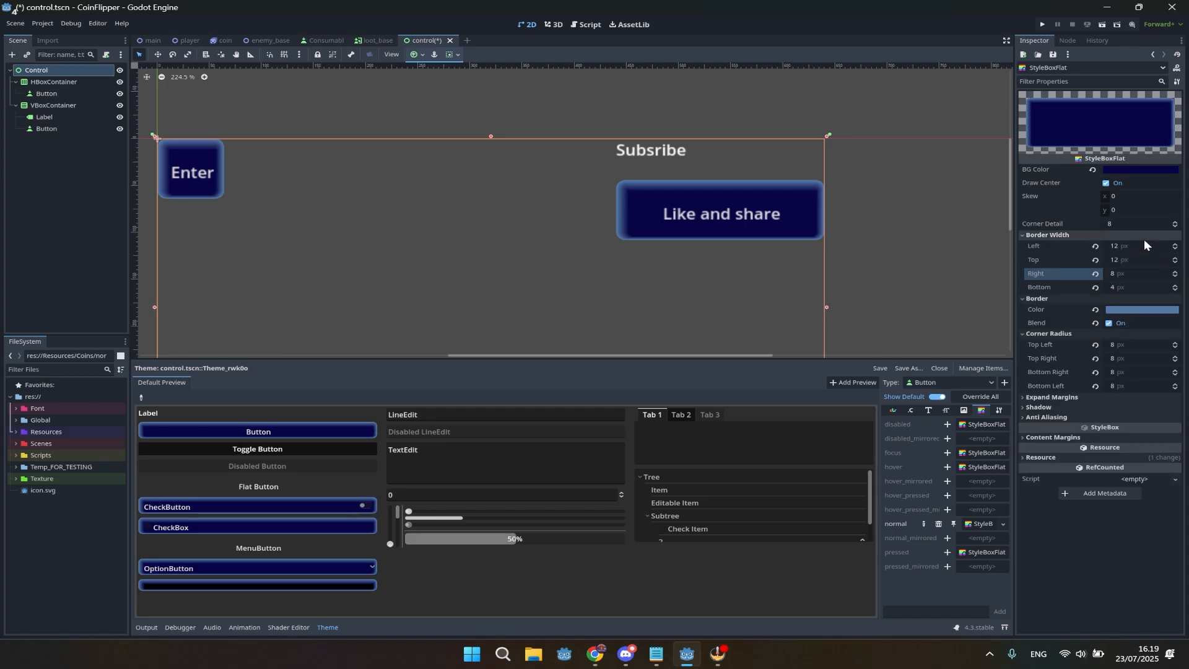
click(1146, 246)
text(8)
key(Return)
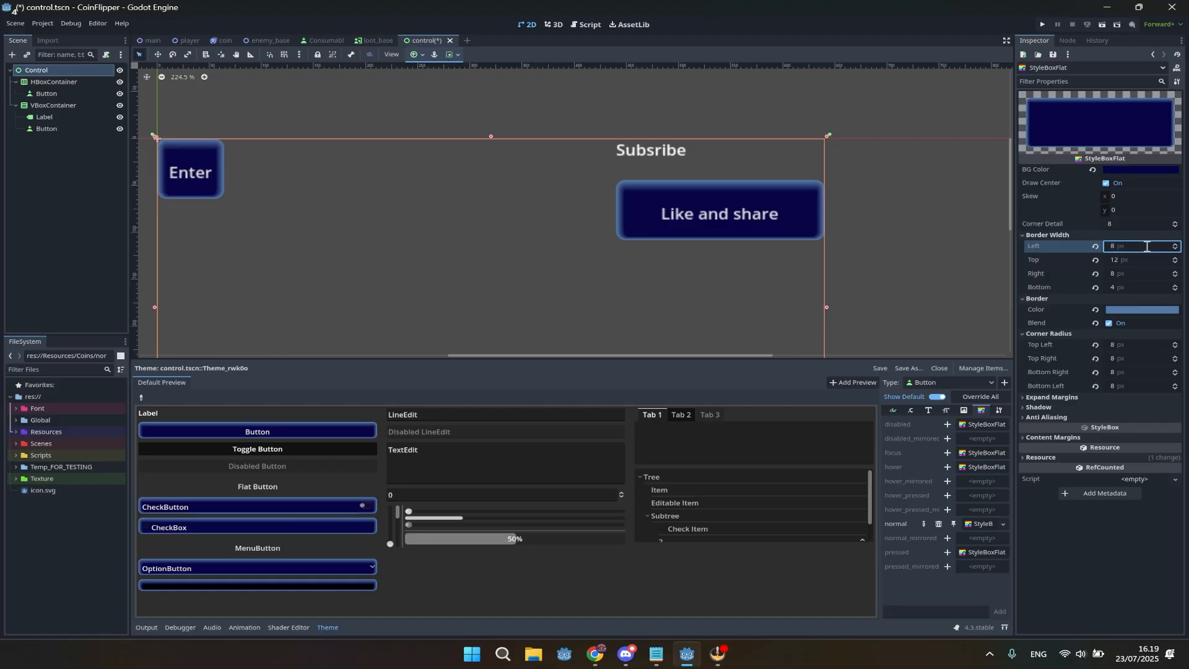
middle_drag(861, 229, 906, 233)
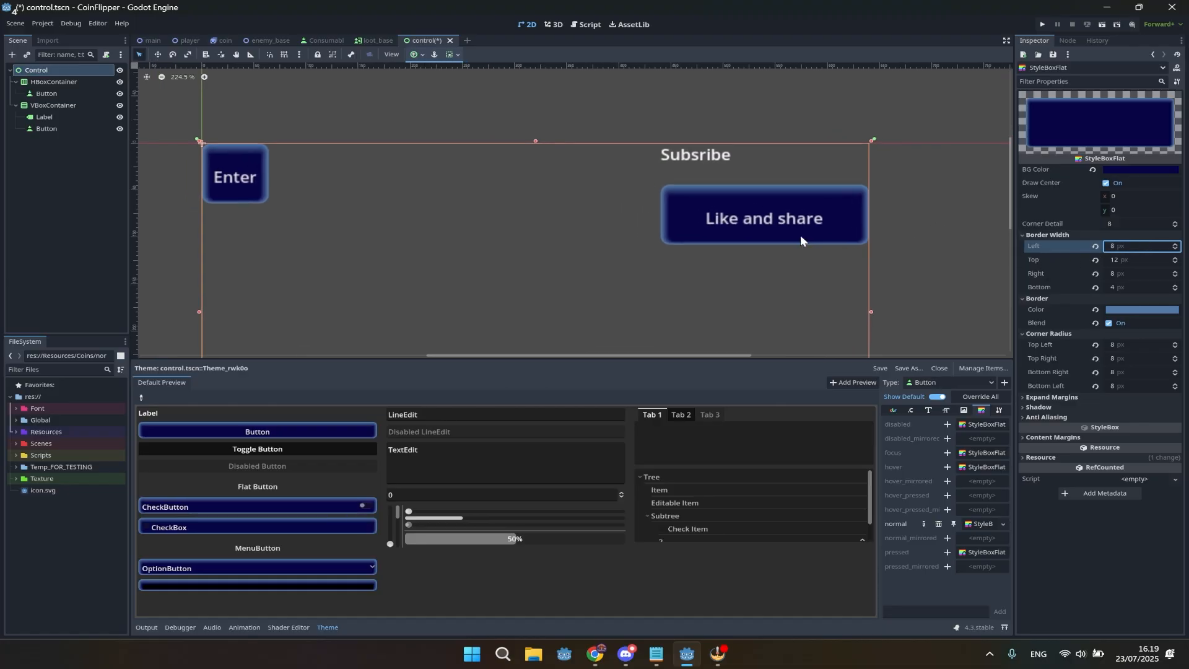
click(77, 162)
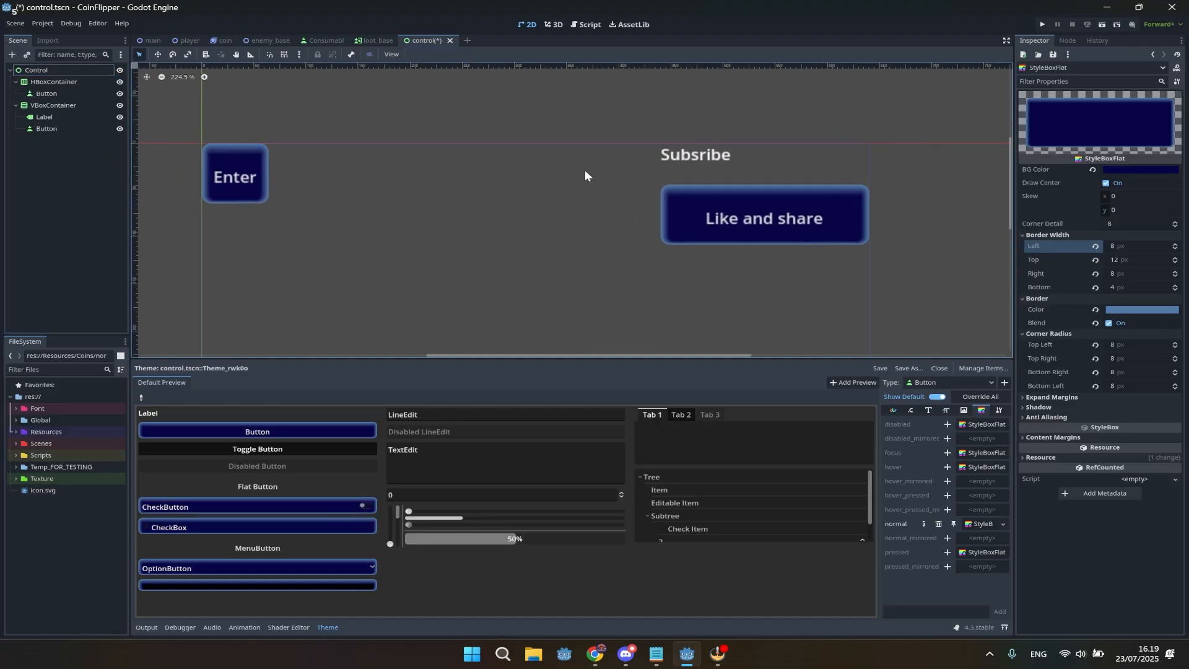
key(ctrl+s)
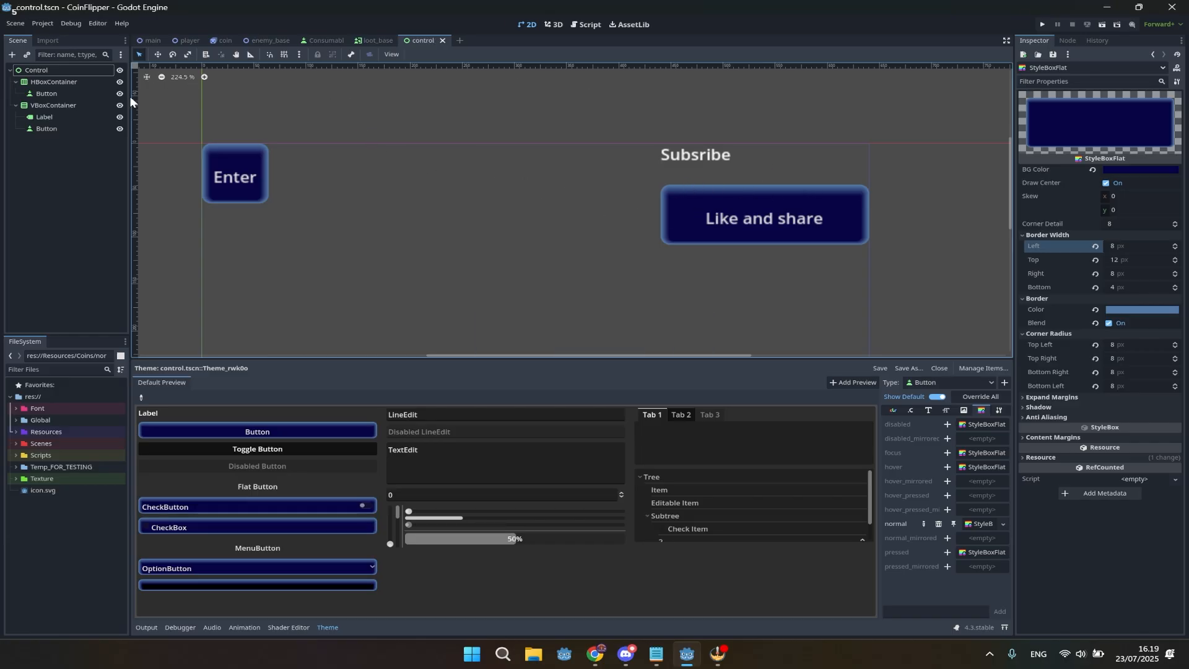
- Add a Button node directly under Control, enlarge it into a wide rectangle and place it near the middle of the canvas
click(33, 69)
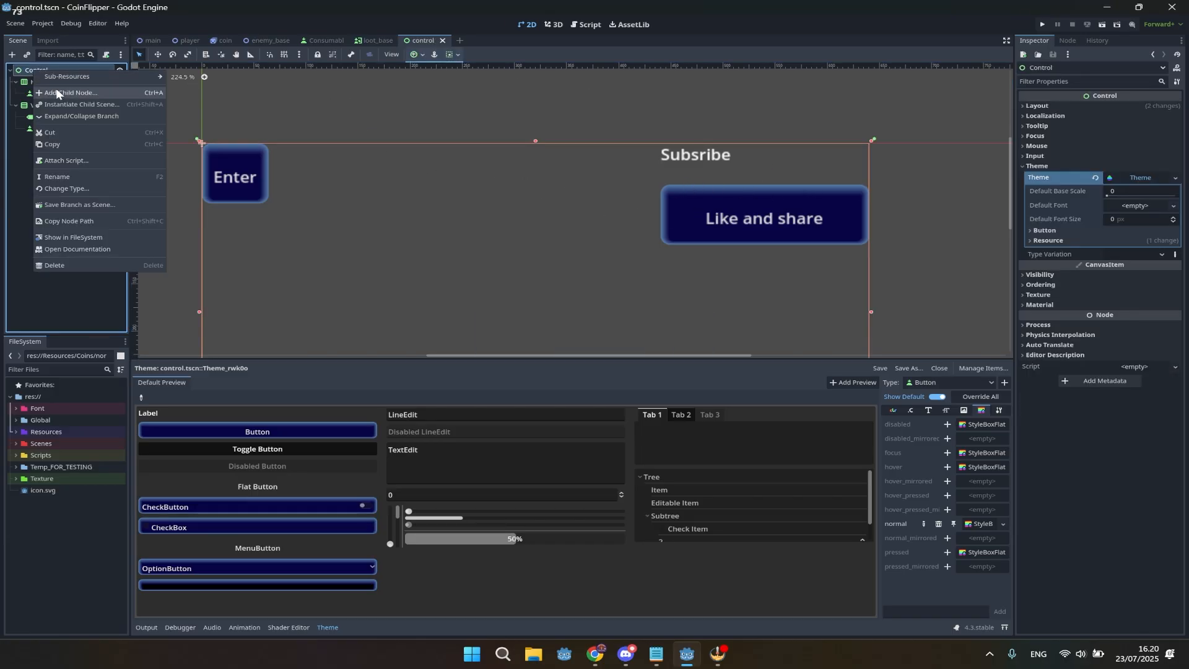
click(62, 90)
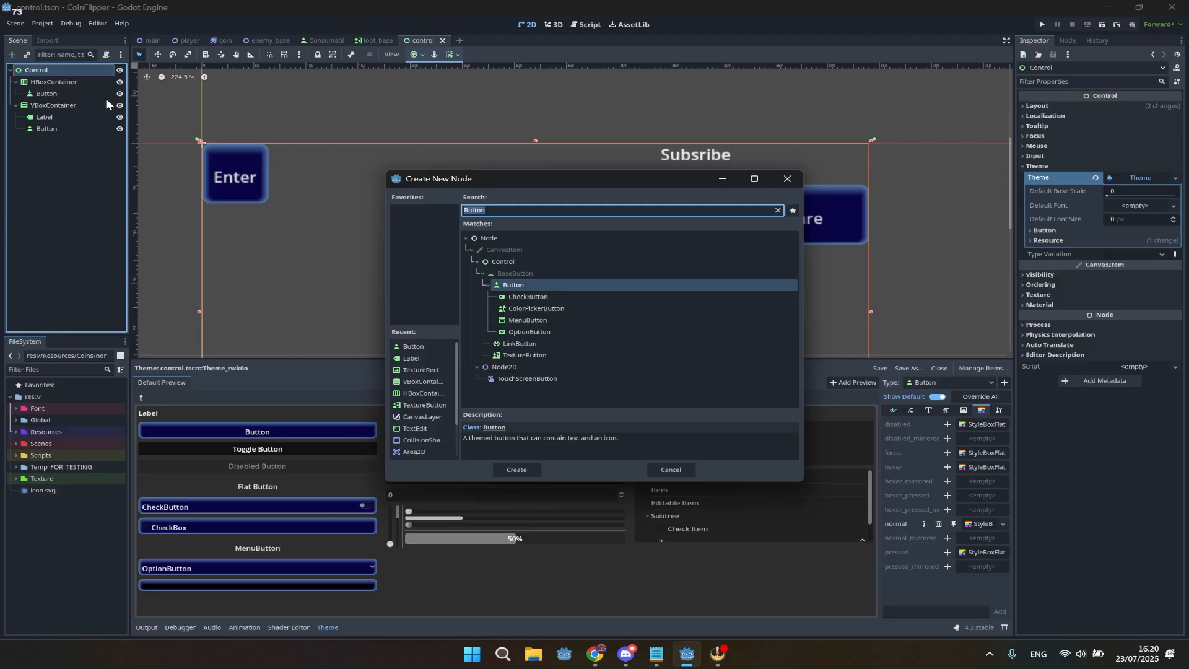
key(Return)
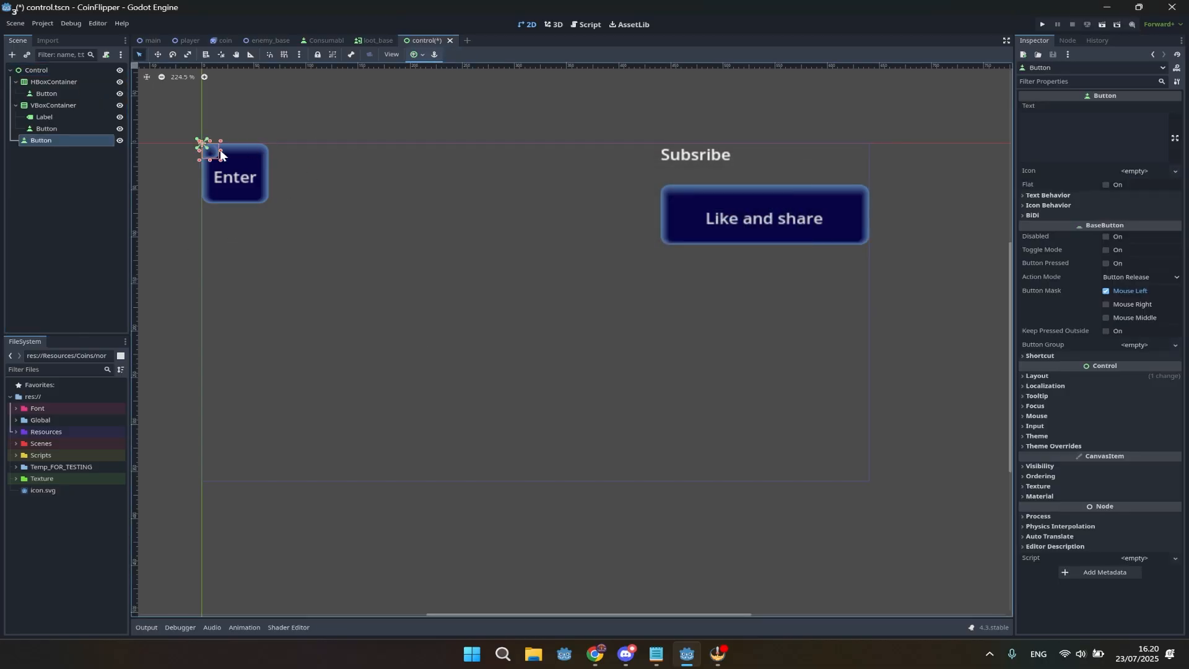
drag(220, 159, 495, 339)
alt+drag(483, 422, 489, 365)
drag(497, 314, 503, 335)
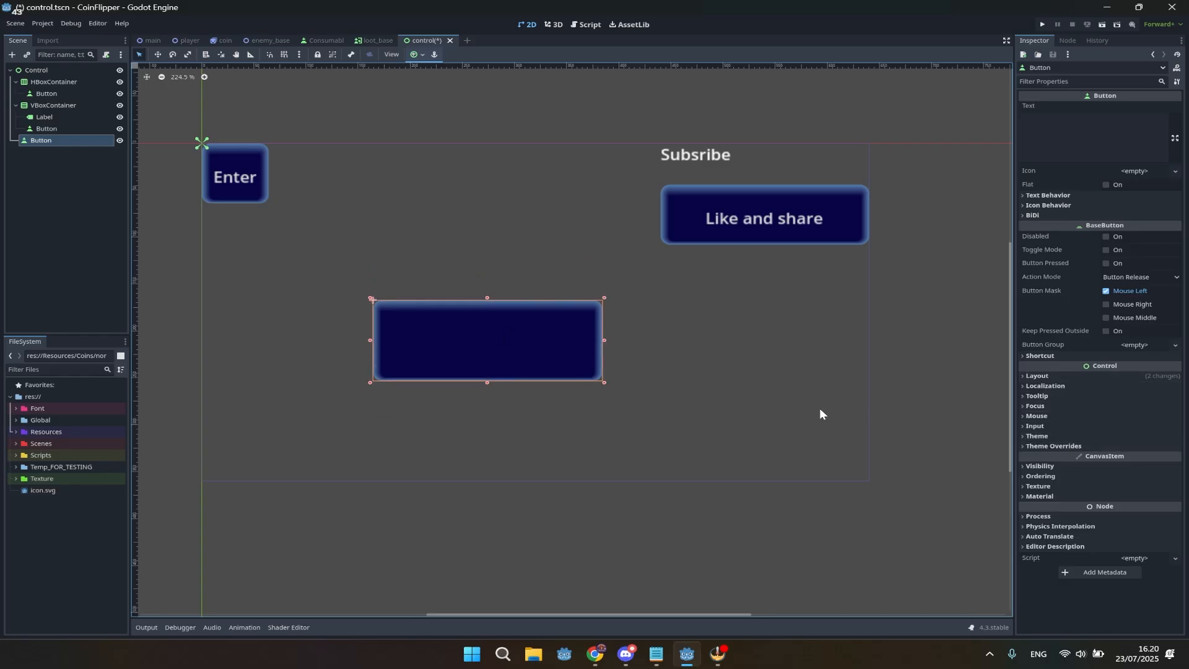
- Expand the style settings in the new button's theme overrides
click(1074, 446)
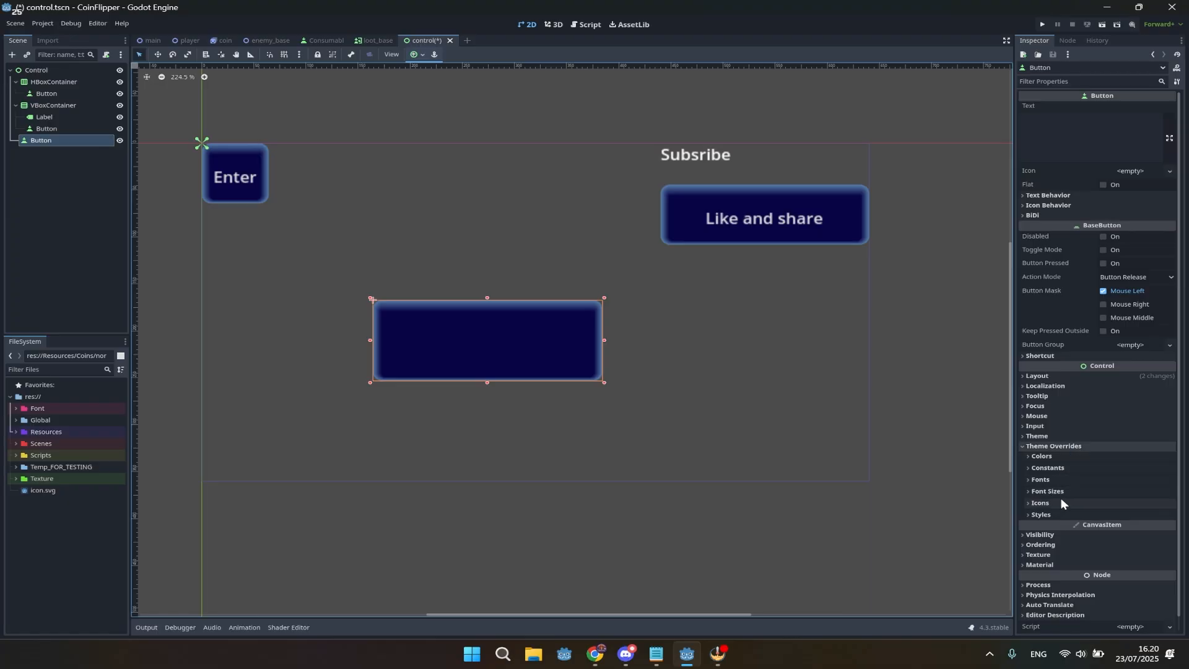
click(1058, 513)
scroll(1062, 511, down, 3)
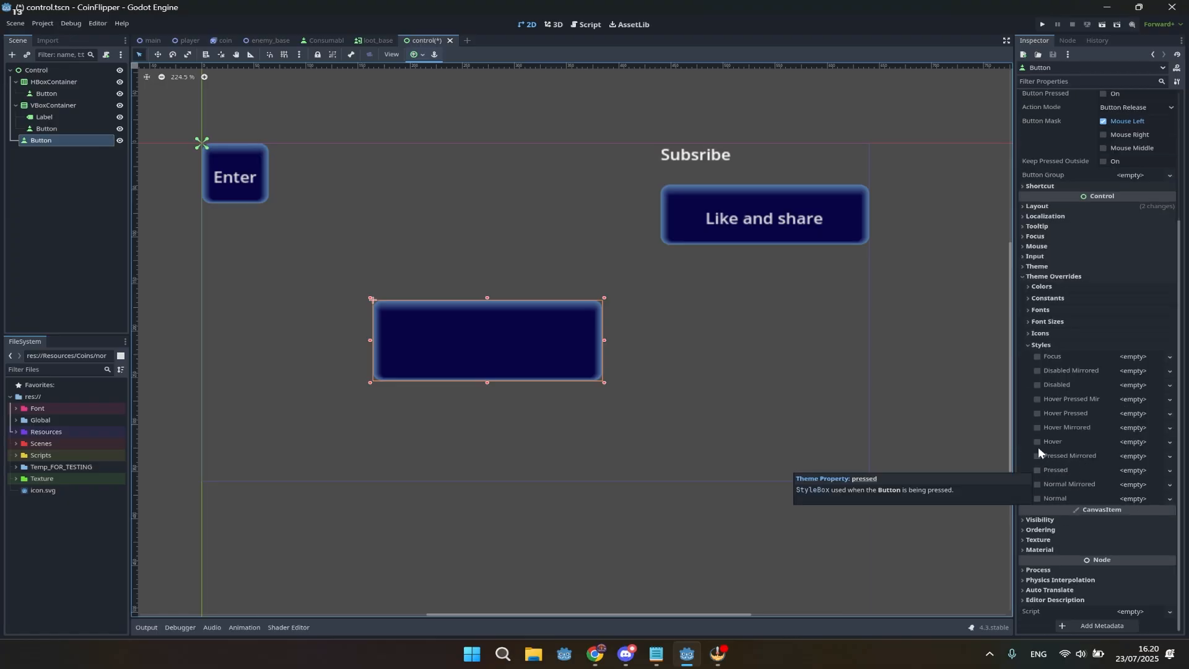
- Try a StyleBoxEmpty as the new button's normal style override and revert it
click(1132, 499)
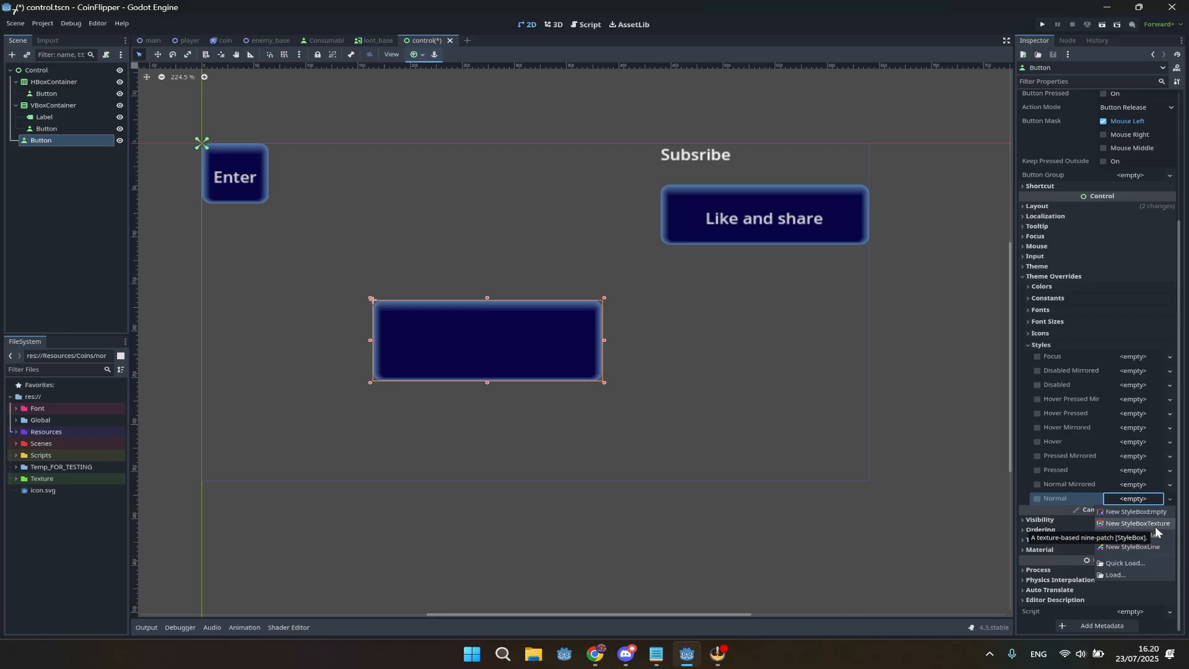
click(1155, 513)
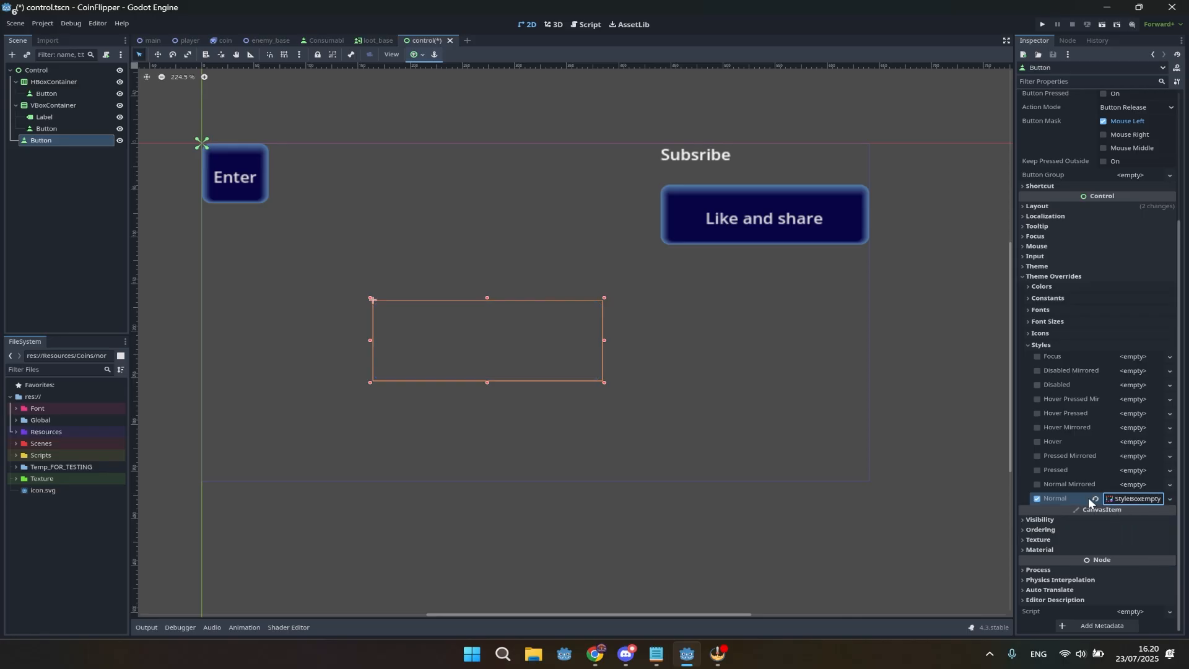
click(1095, 498)
- Override the new button's normal style with a new StyleBoxFlat and deselect the button
click(1119, 498)
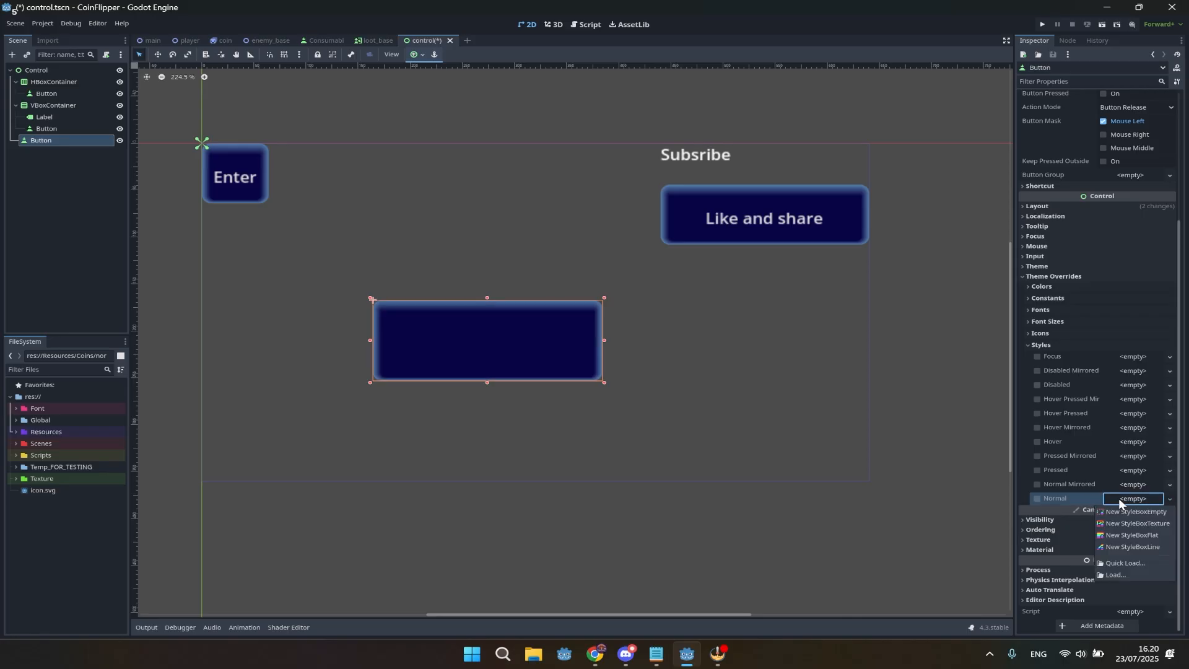
click(1144, 533)
click(656, 507)
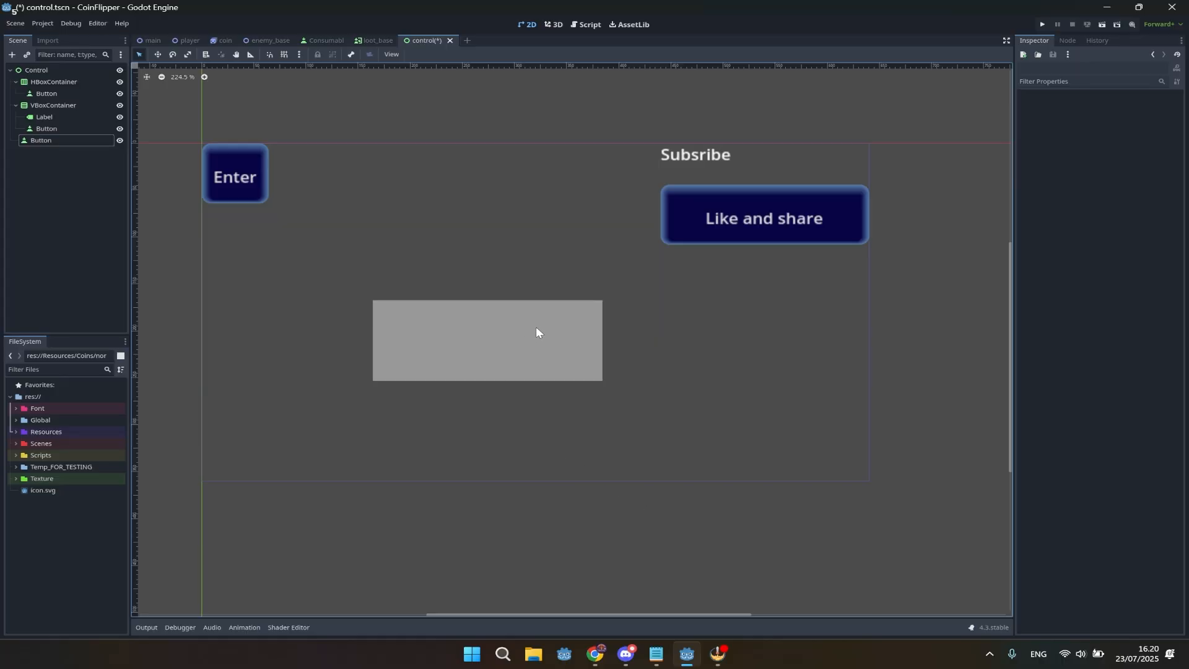